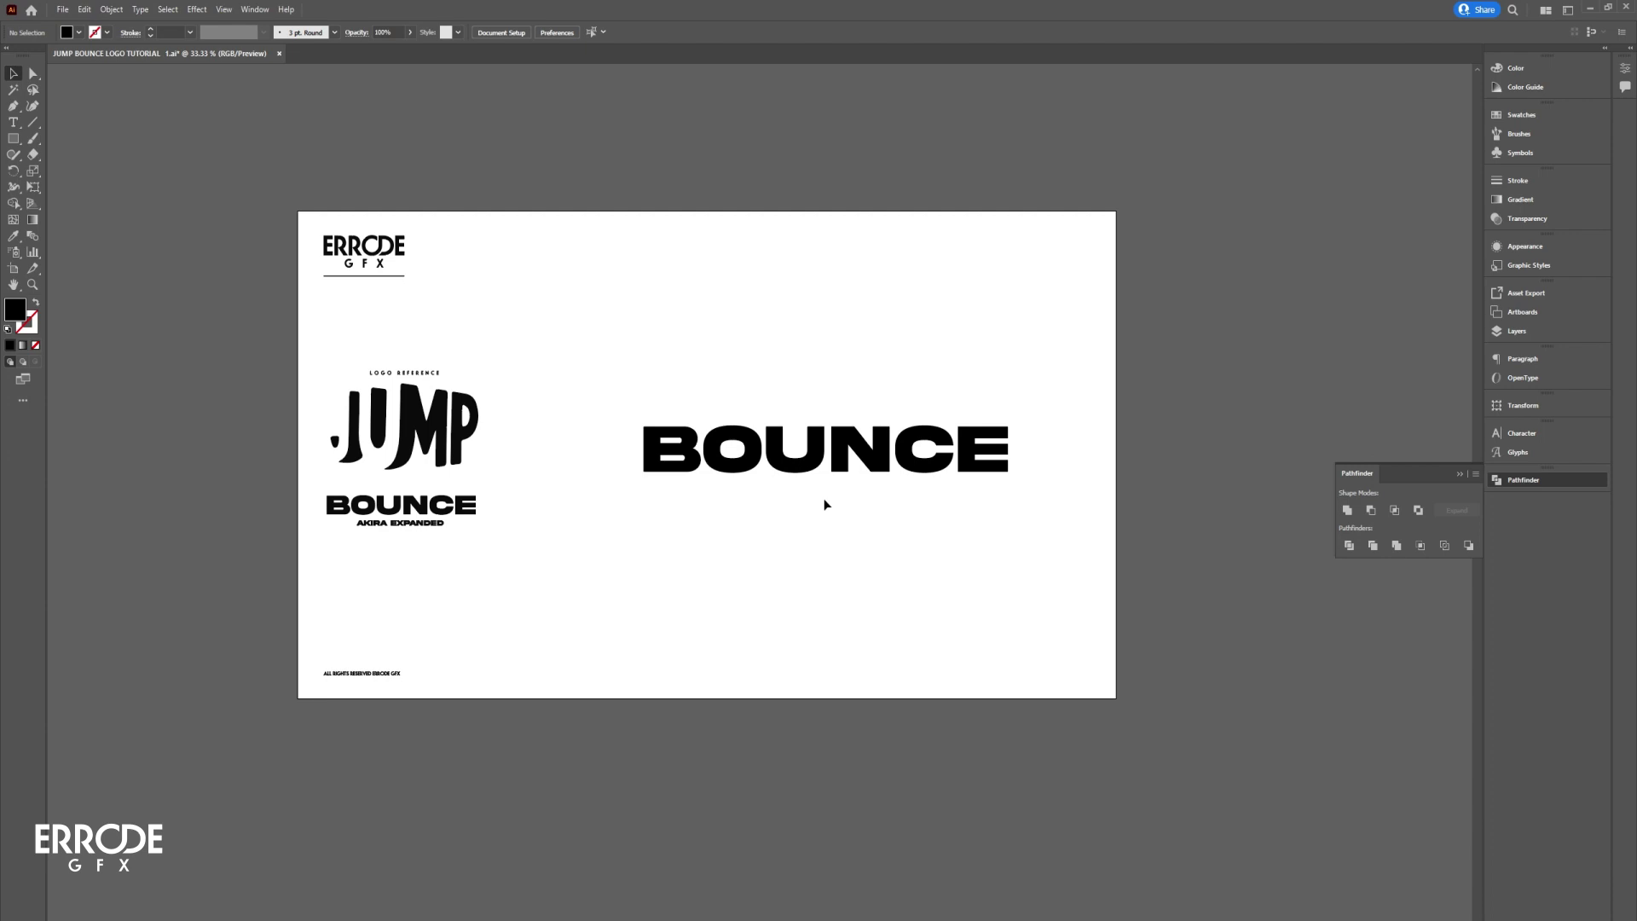
Step: Convert the BOUNCE text into outlined letter shapes with Create Outlines
click(223, 9)
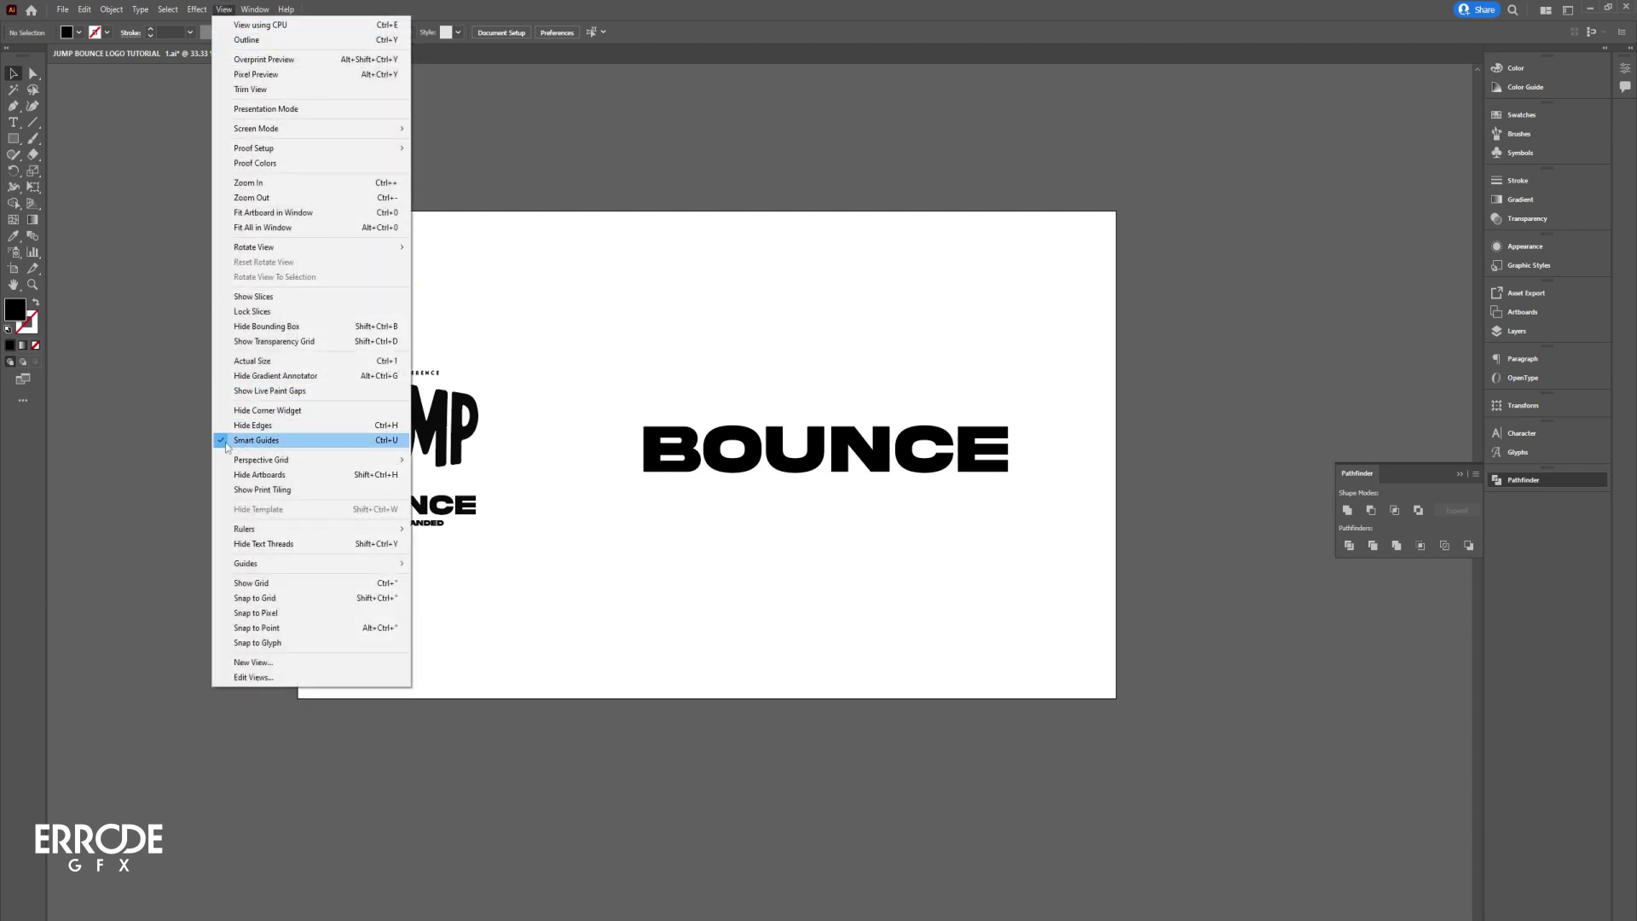
click(648, 519)
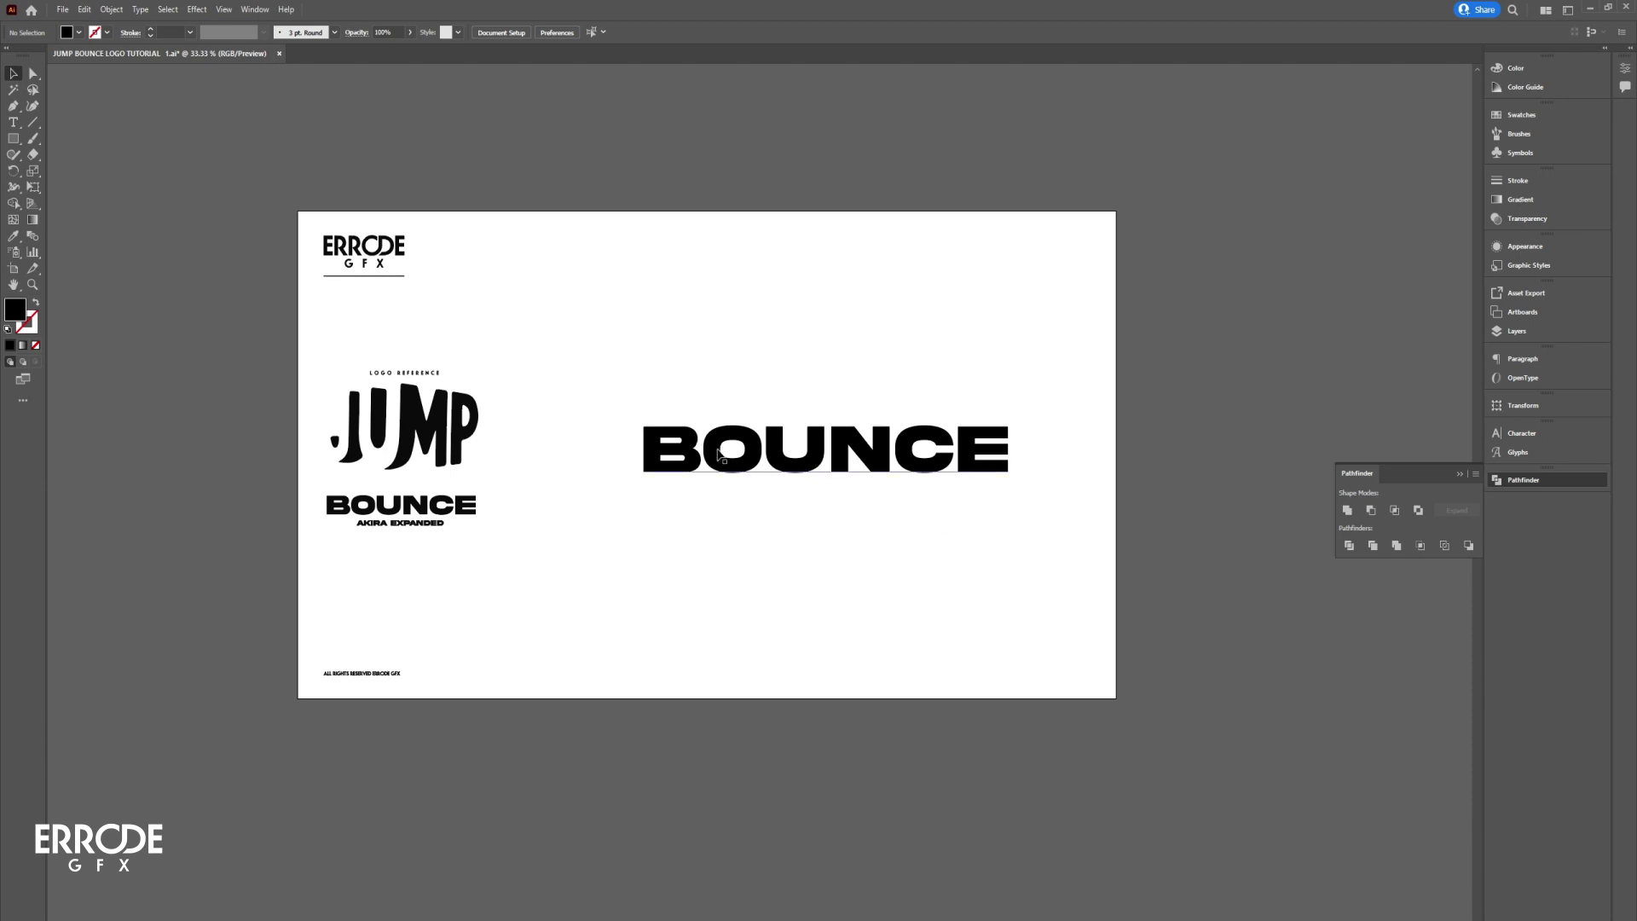
click(911, 460)
right_click(910, 460)
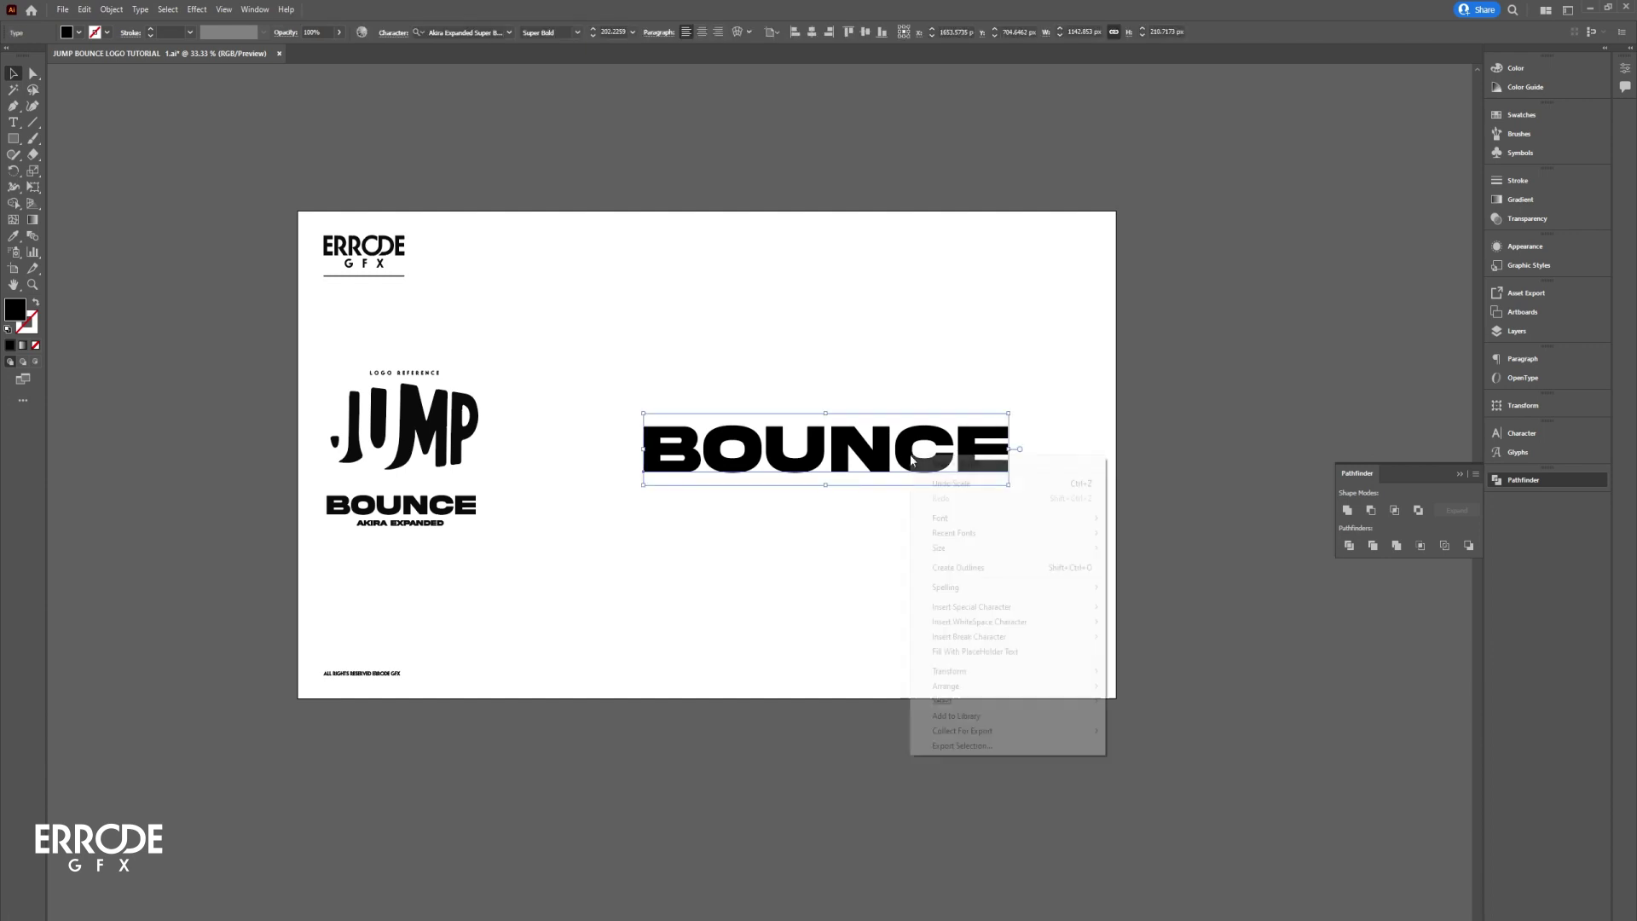
click(952, 567)
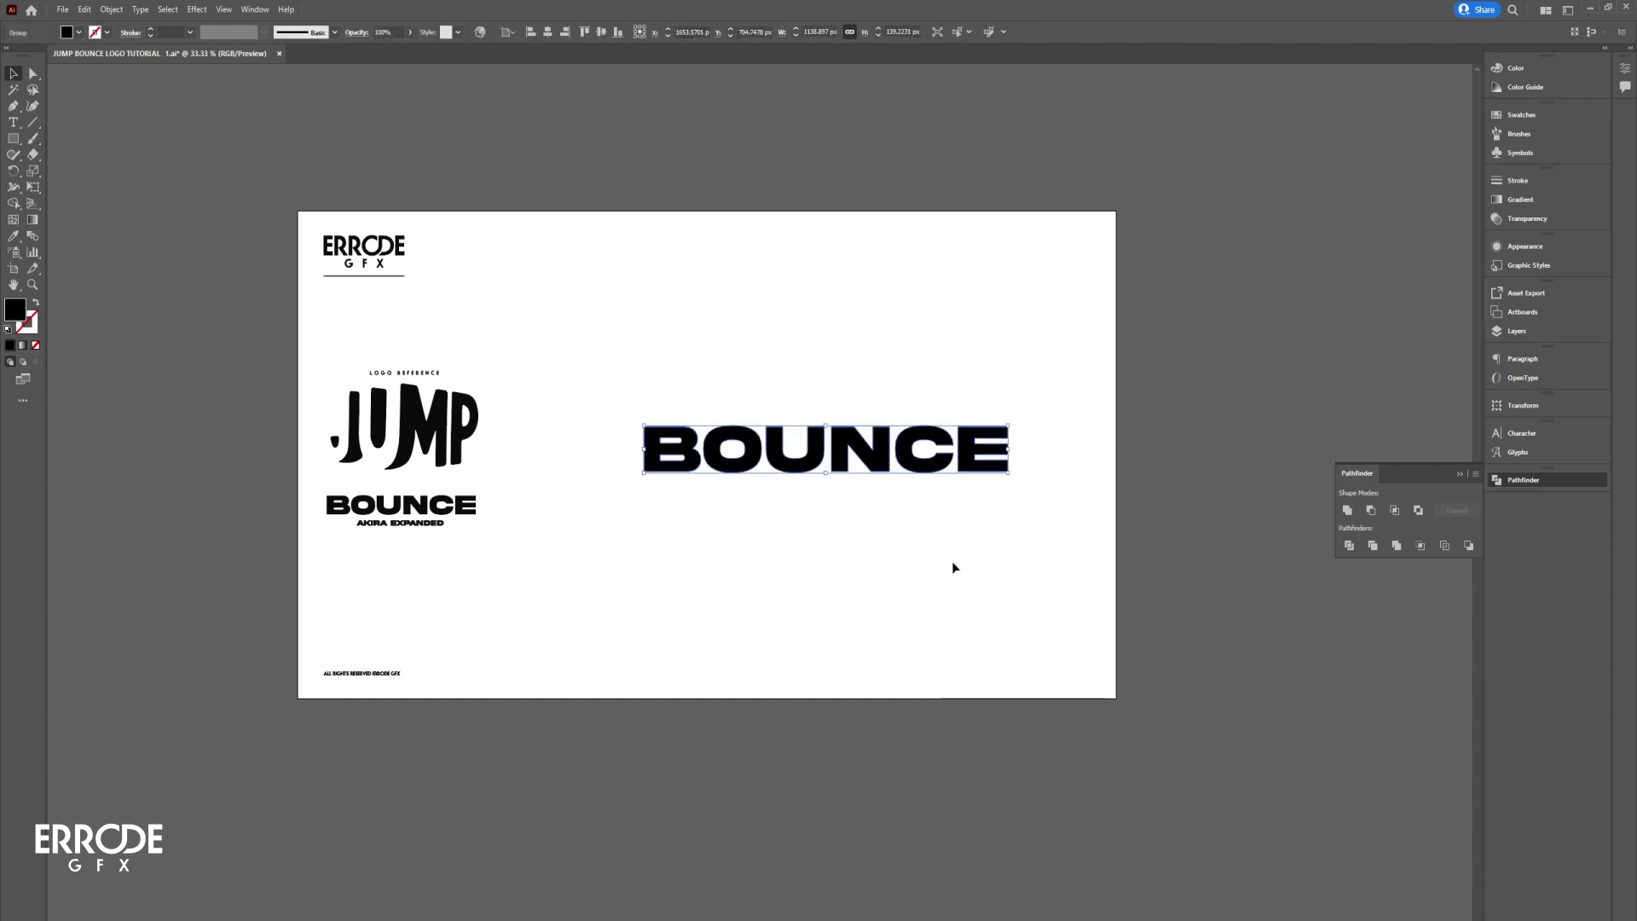
click(749, 502)
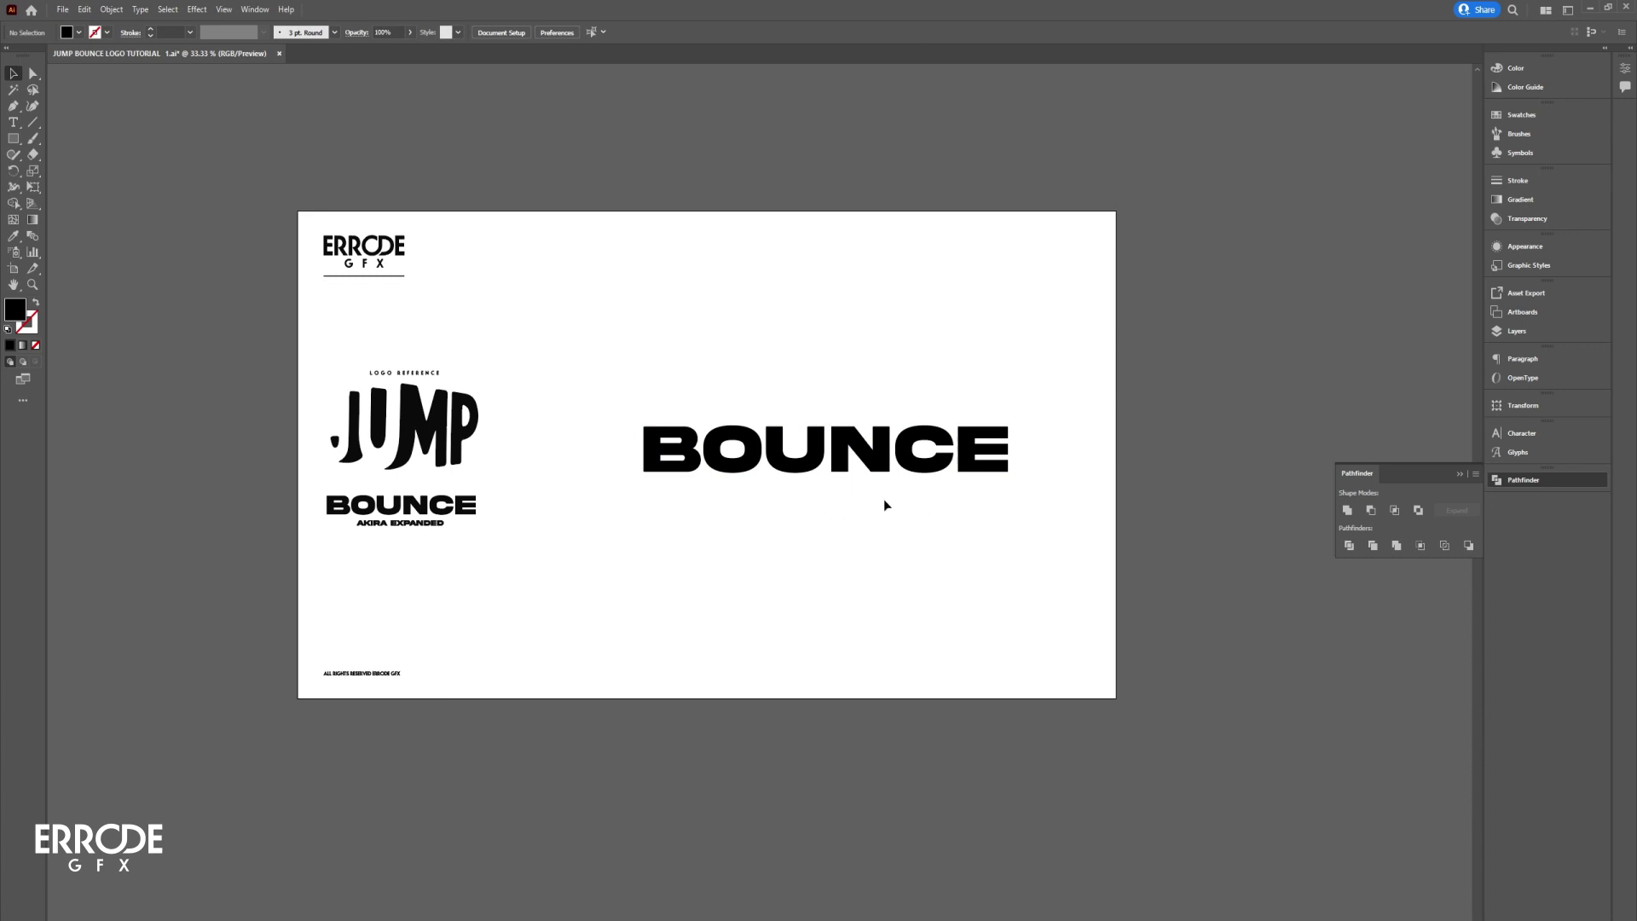
Step: Combine the outlined BOUNCE letters into a compound path
click(814, 465)
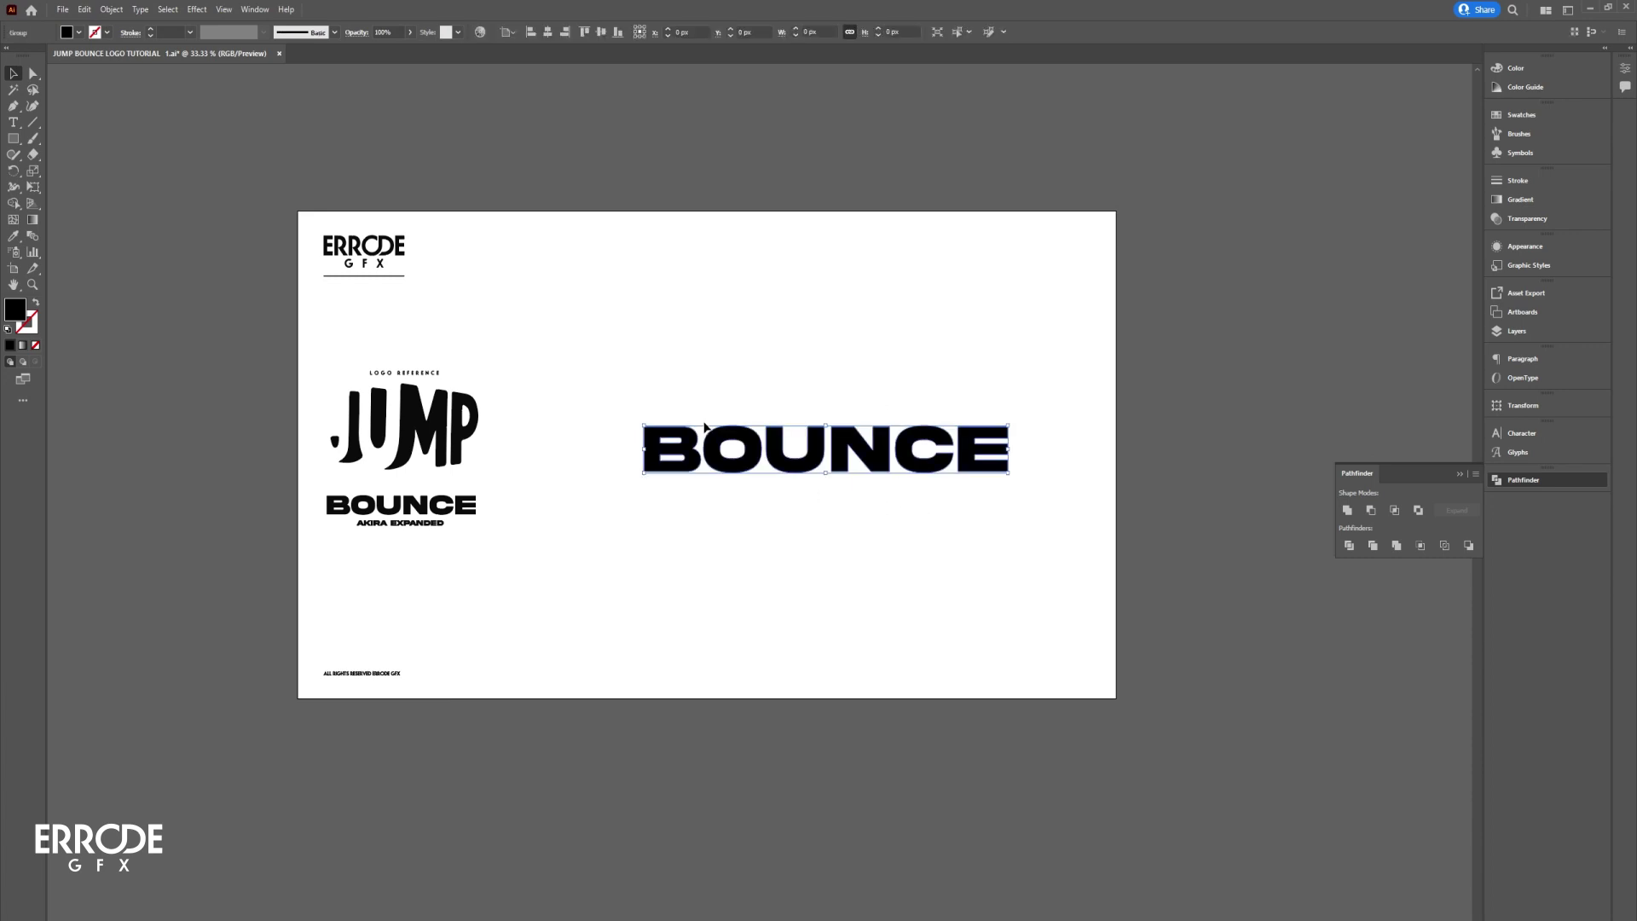
right_click(813, 464)
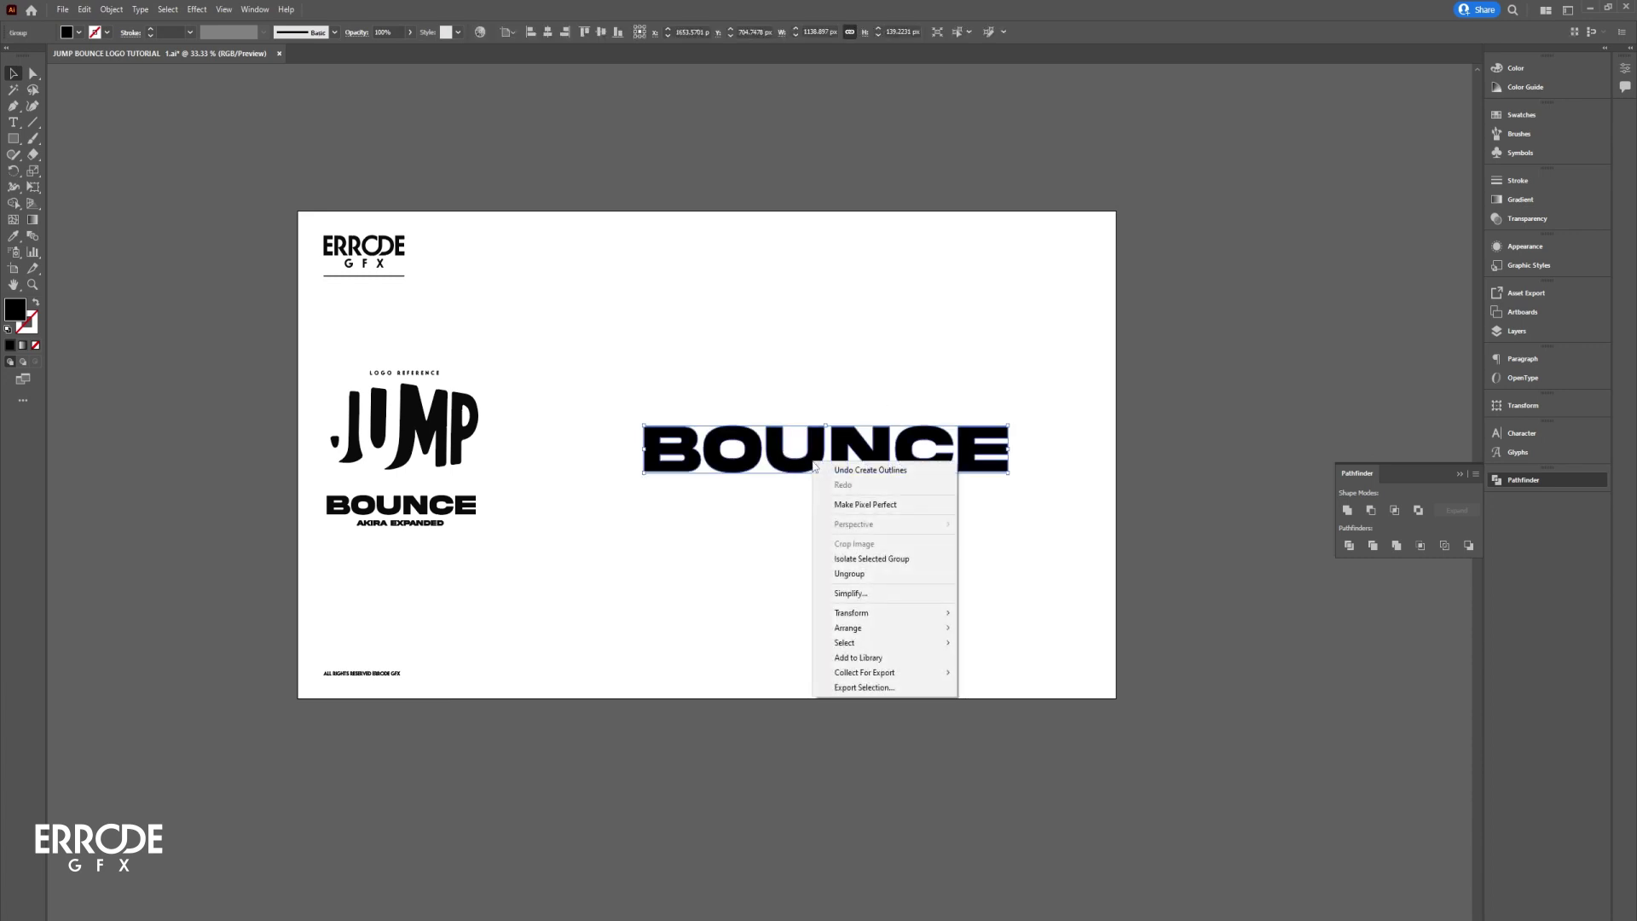
click(832, 568)
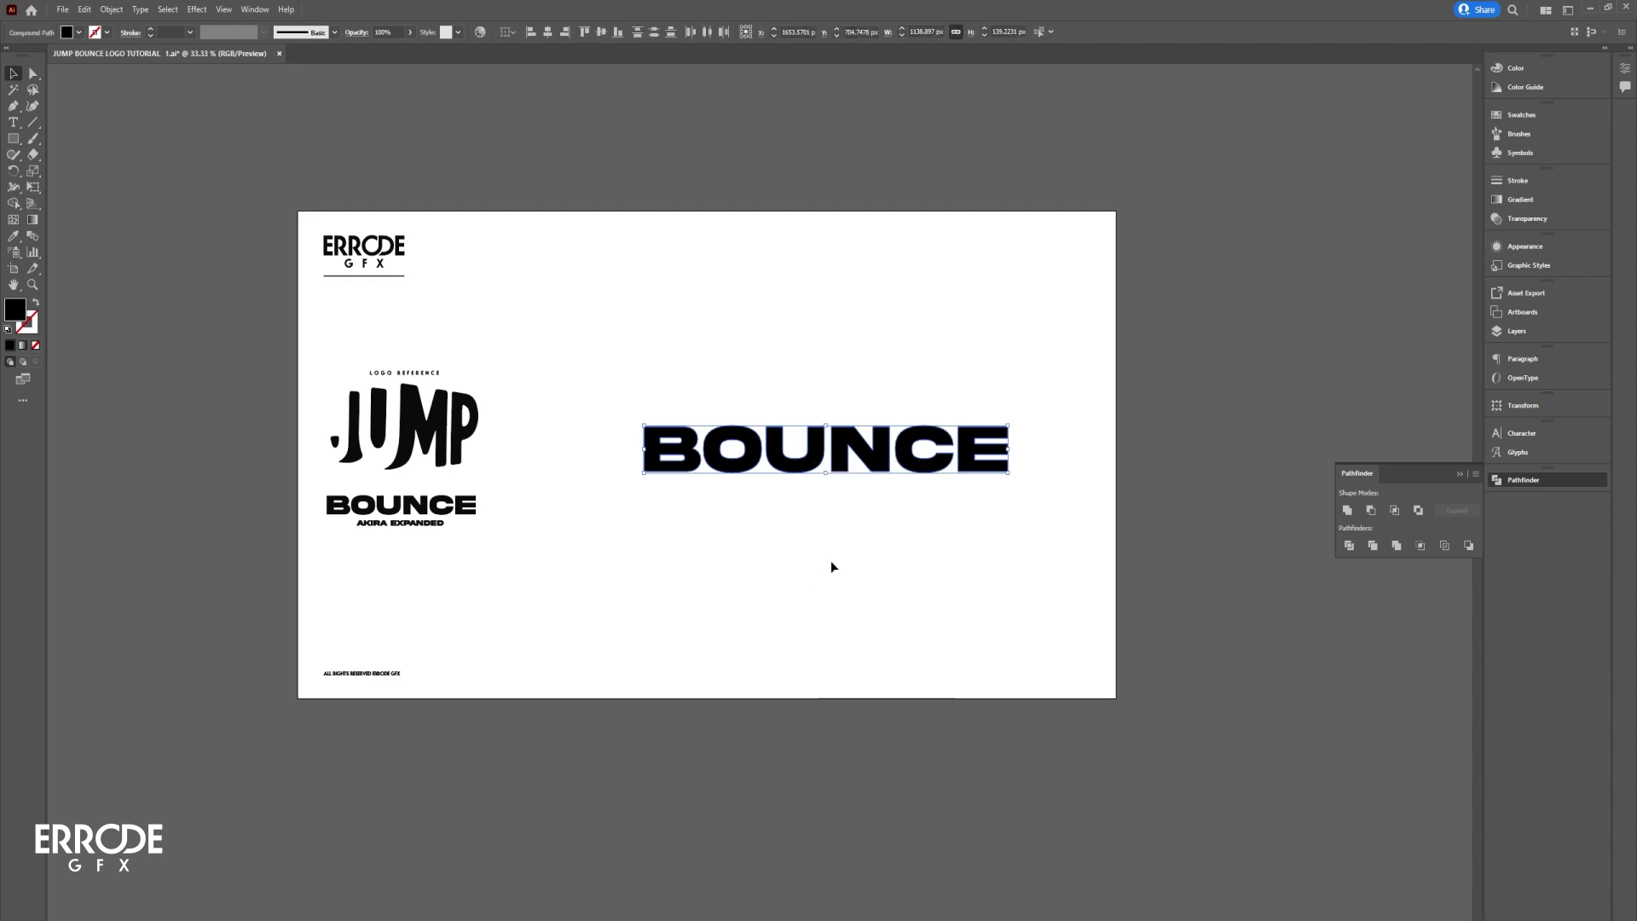
click(785, 520)
click(804, 468)
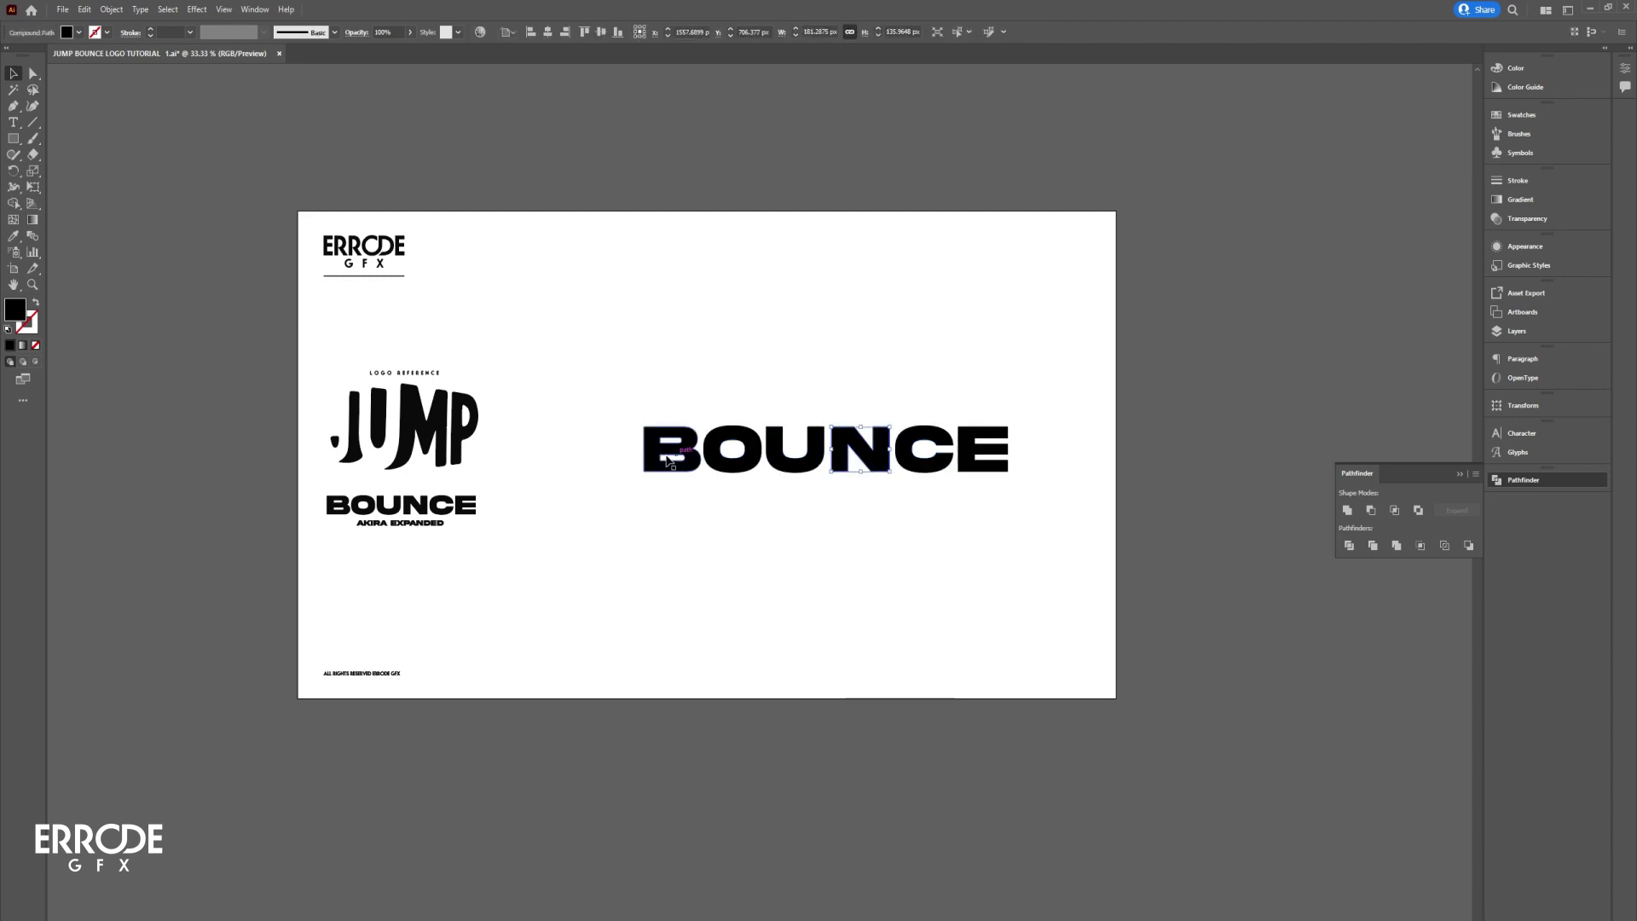
click(830, 512)
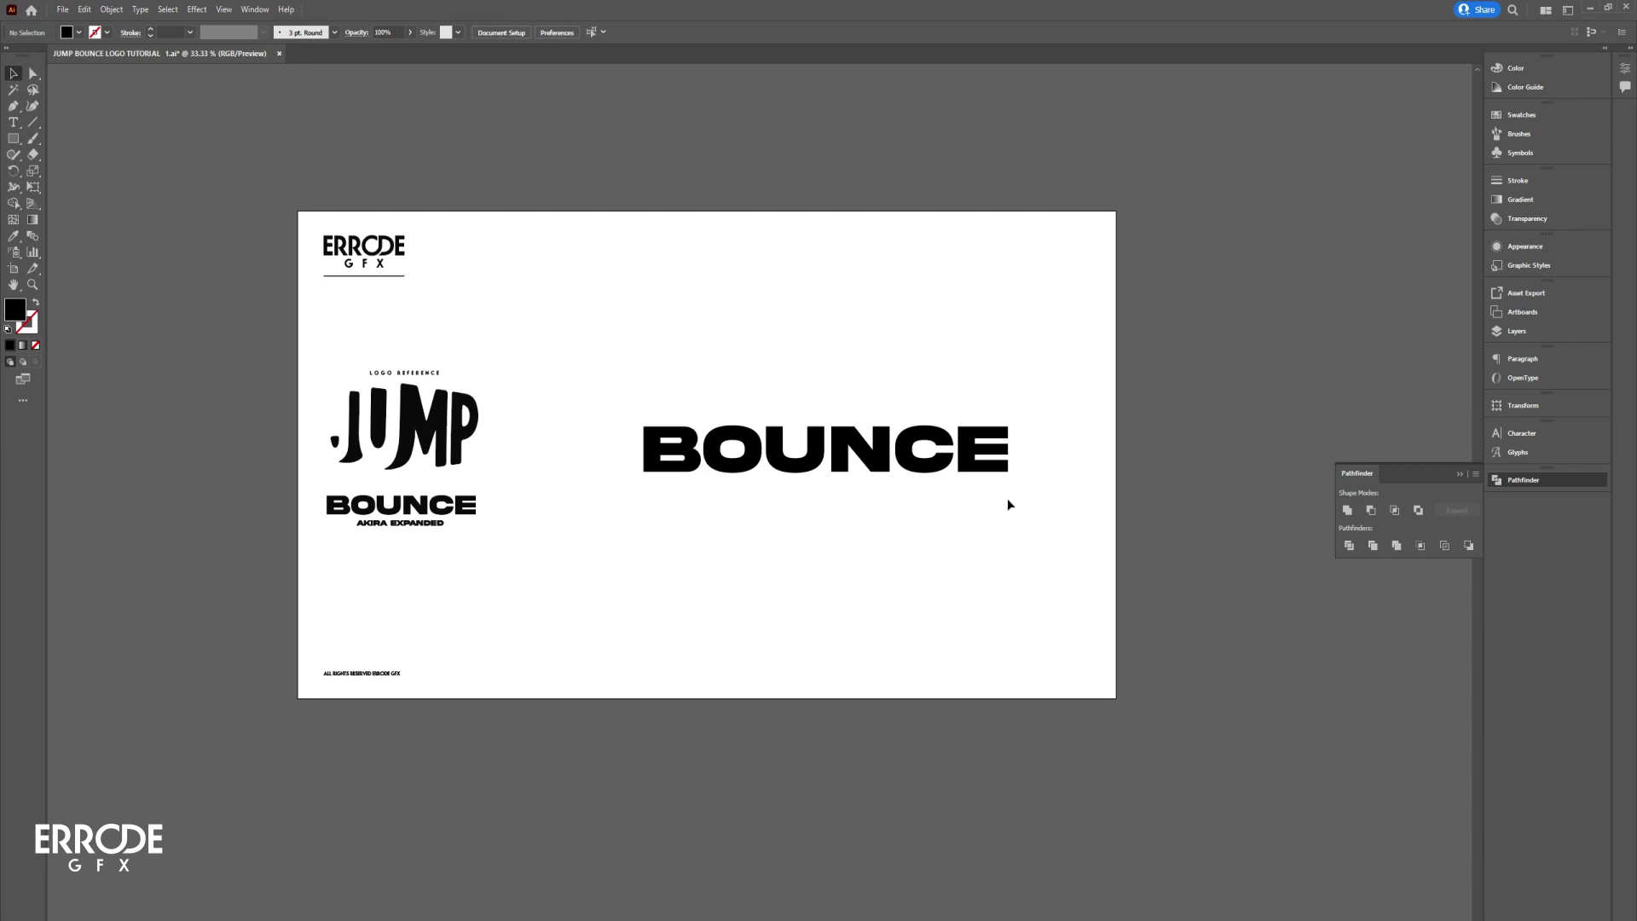
Step: Group the B, O and U letters together
drag(611, 383, 815, 529)
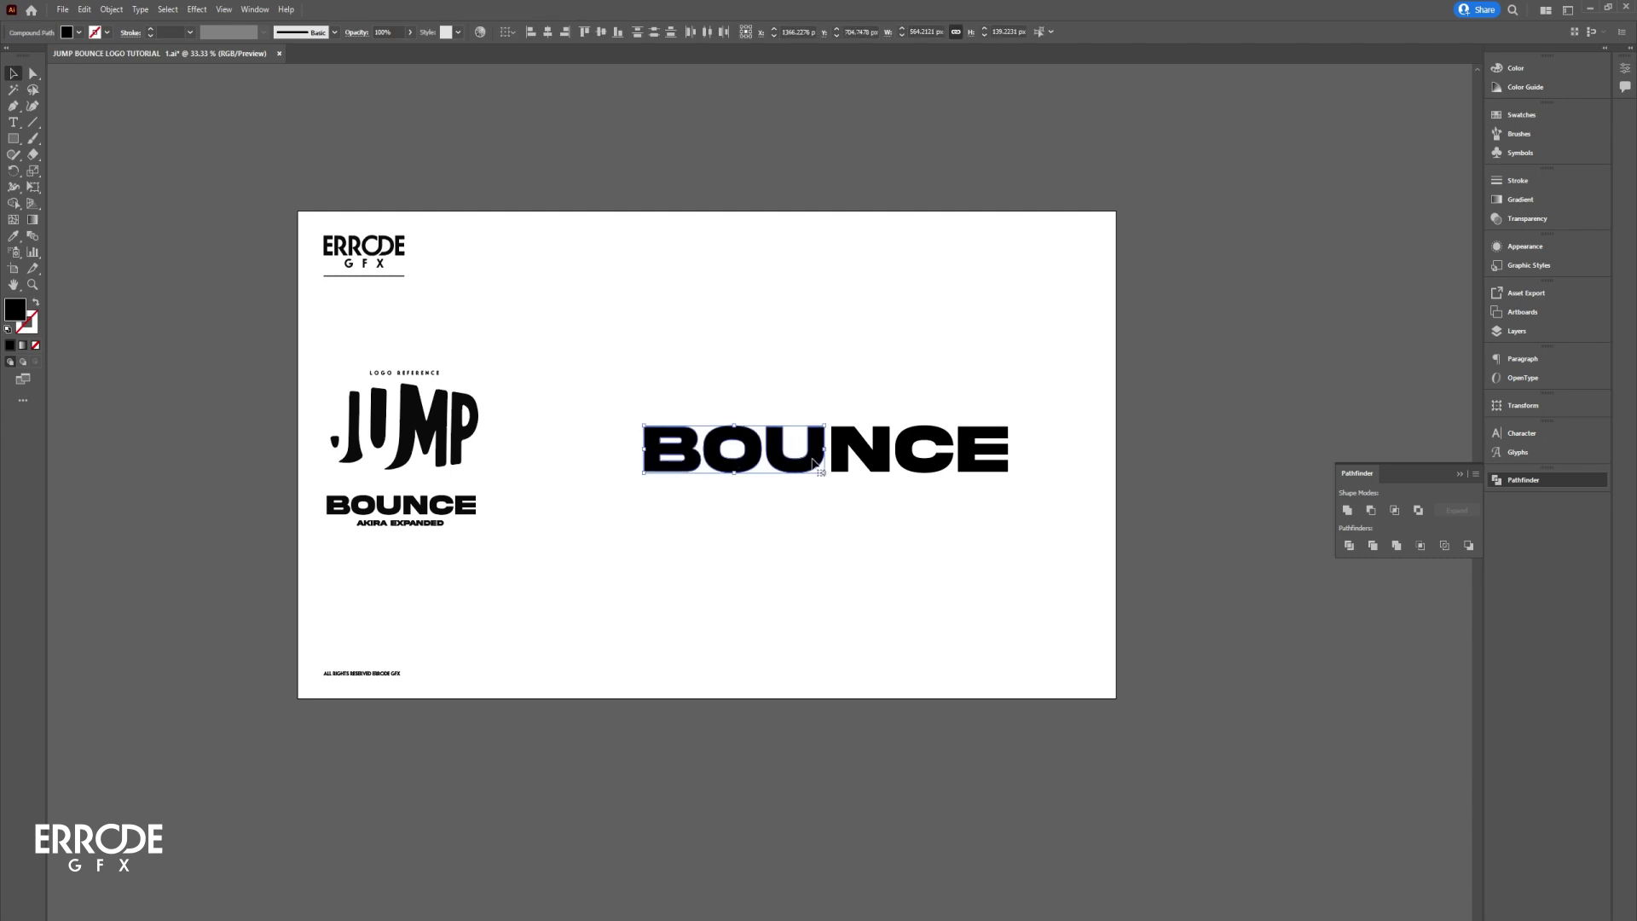
key(ctrl+g)
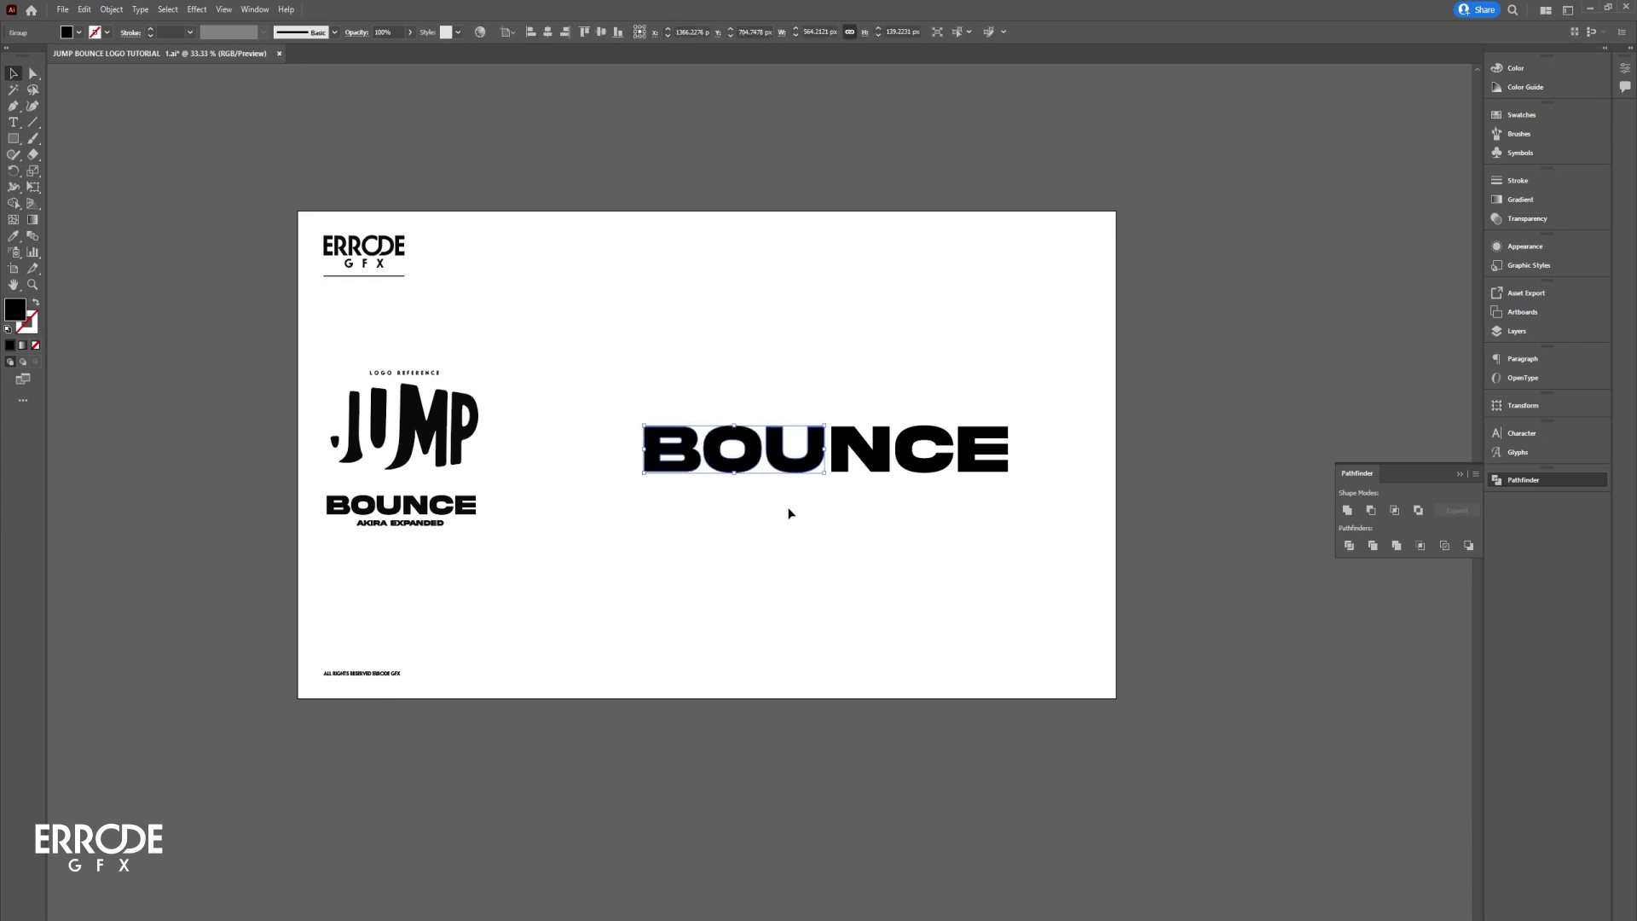
click(1065, 500)
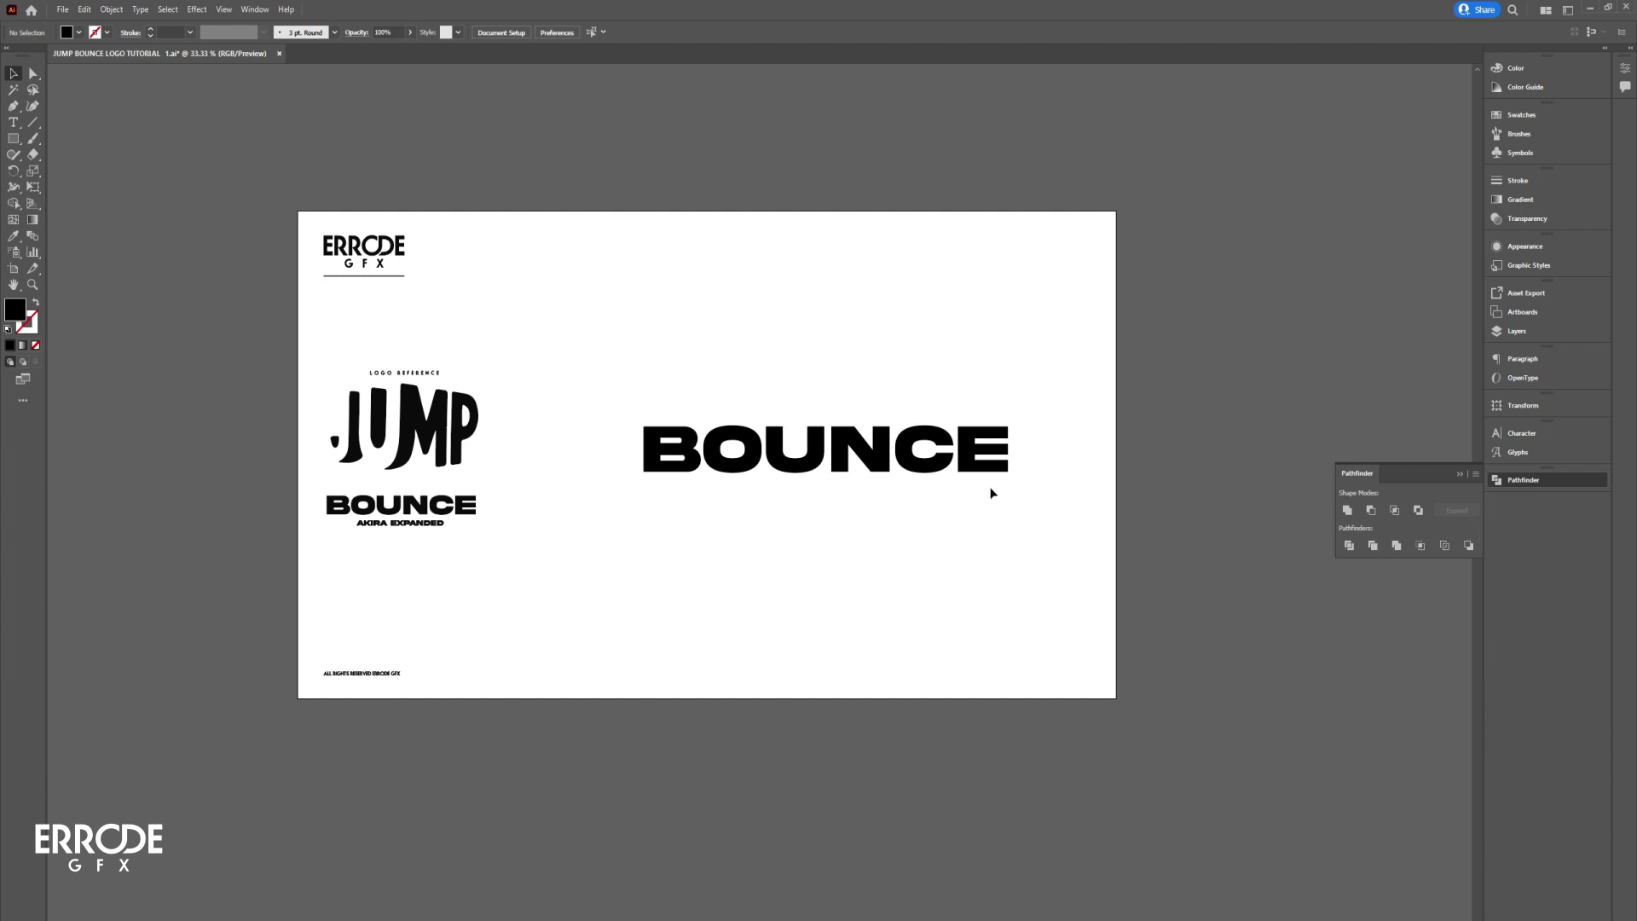
Step: Group the N, C and E letters, then select the BOU group
drag(1020, 494, 856, 413)
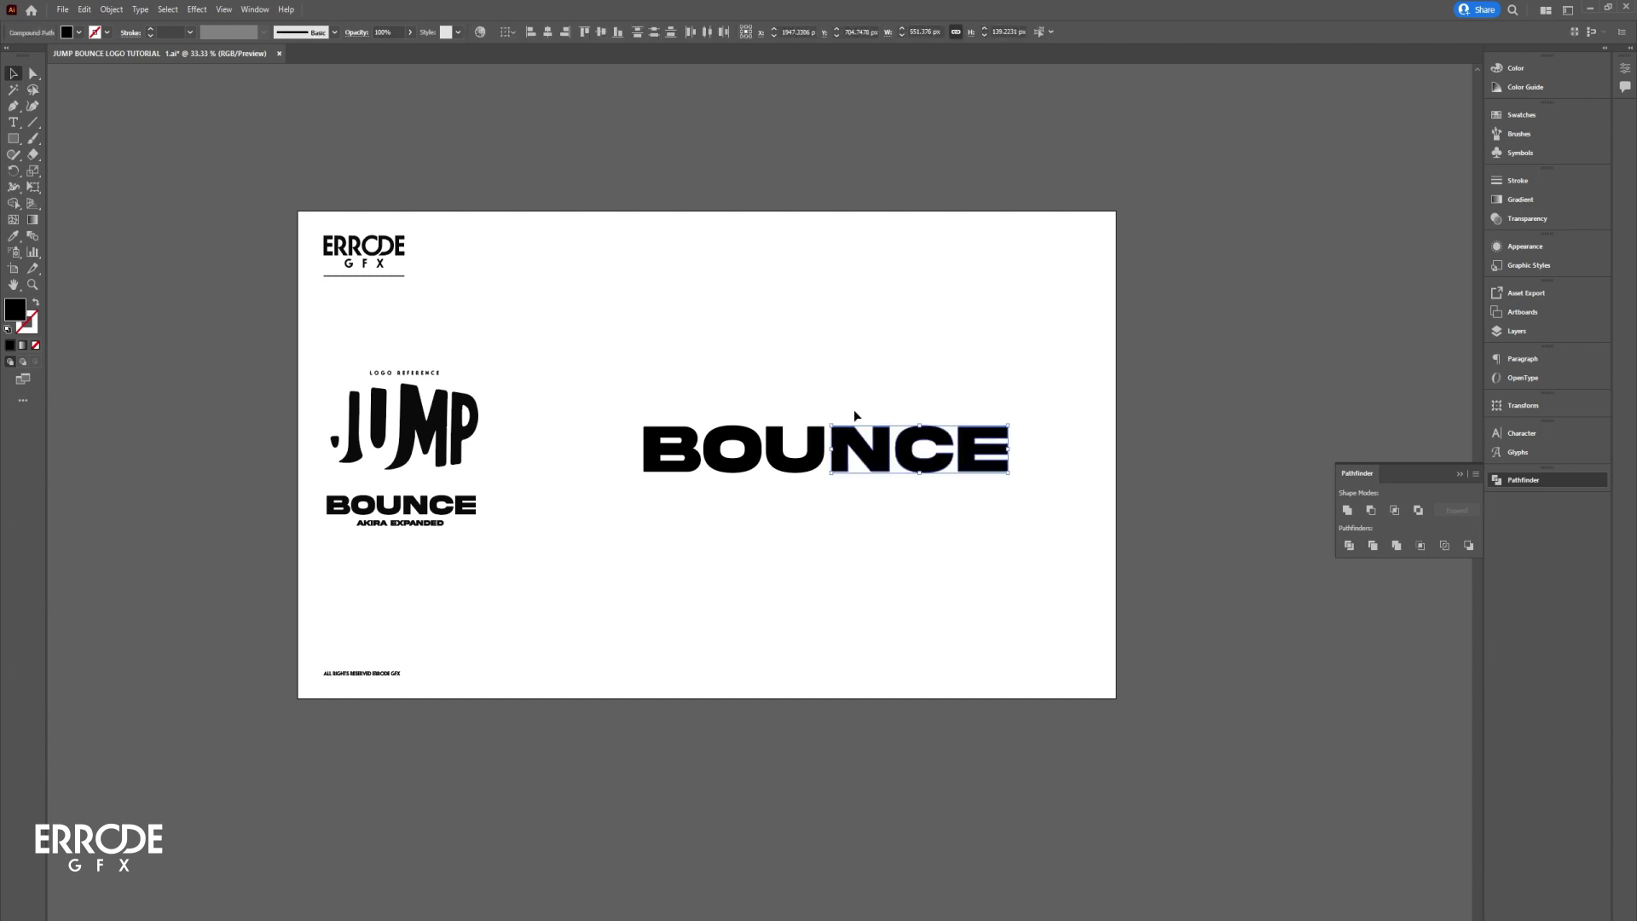
key(ctrl+g)
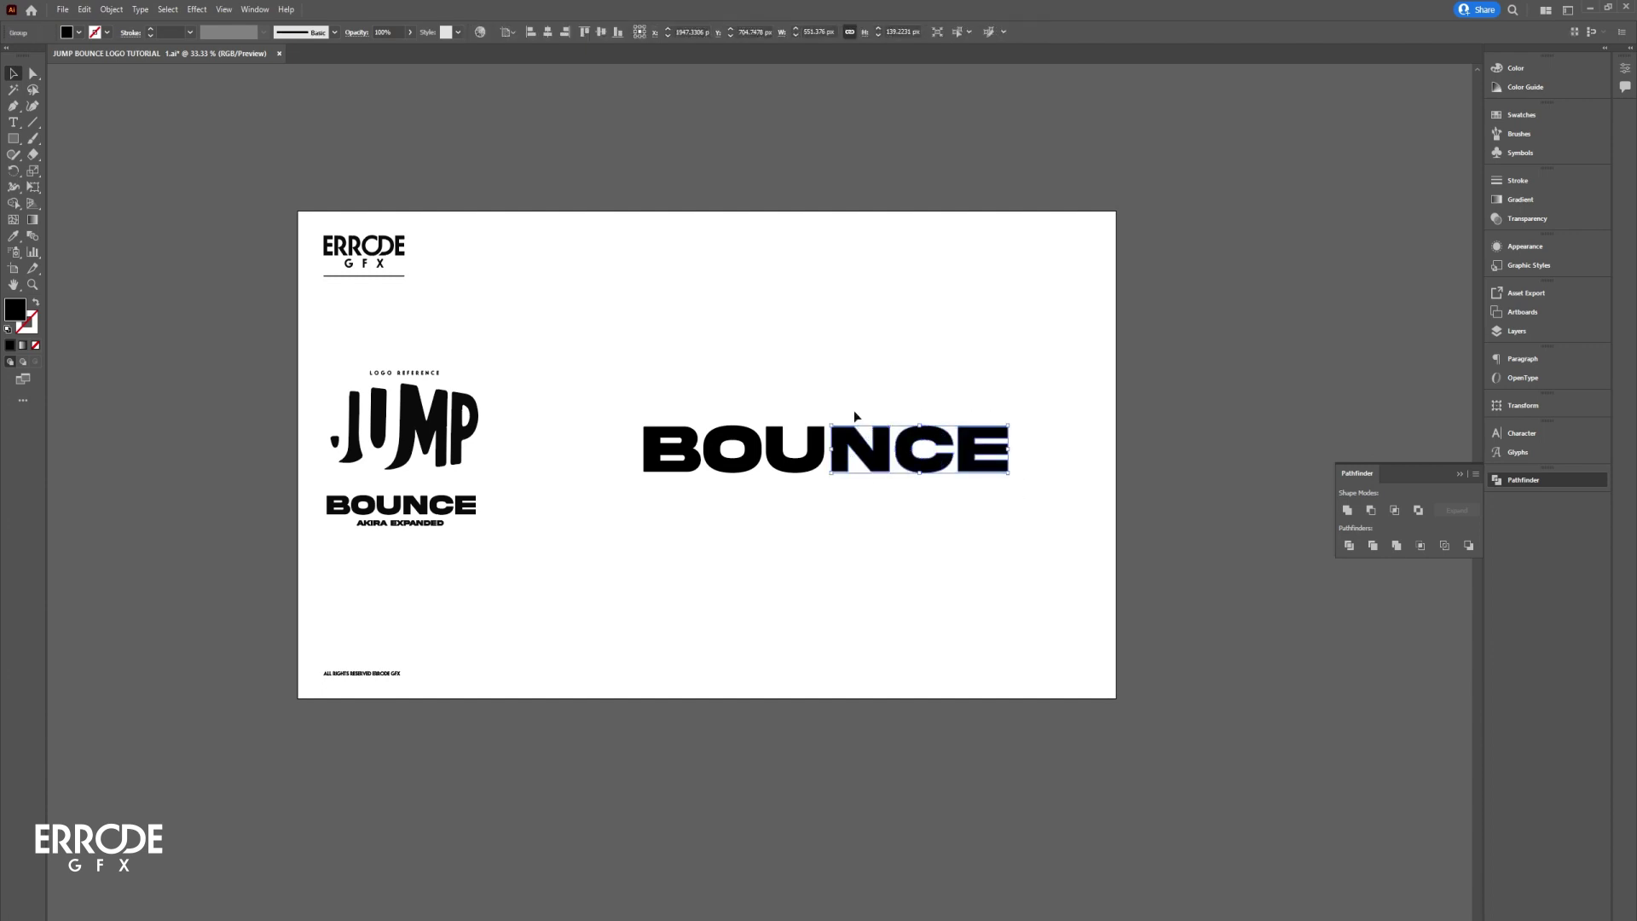
click(797, 511)
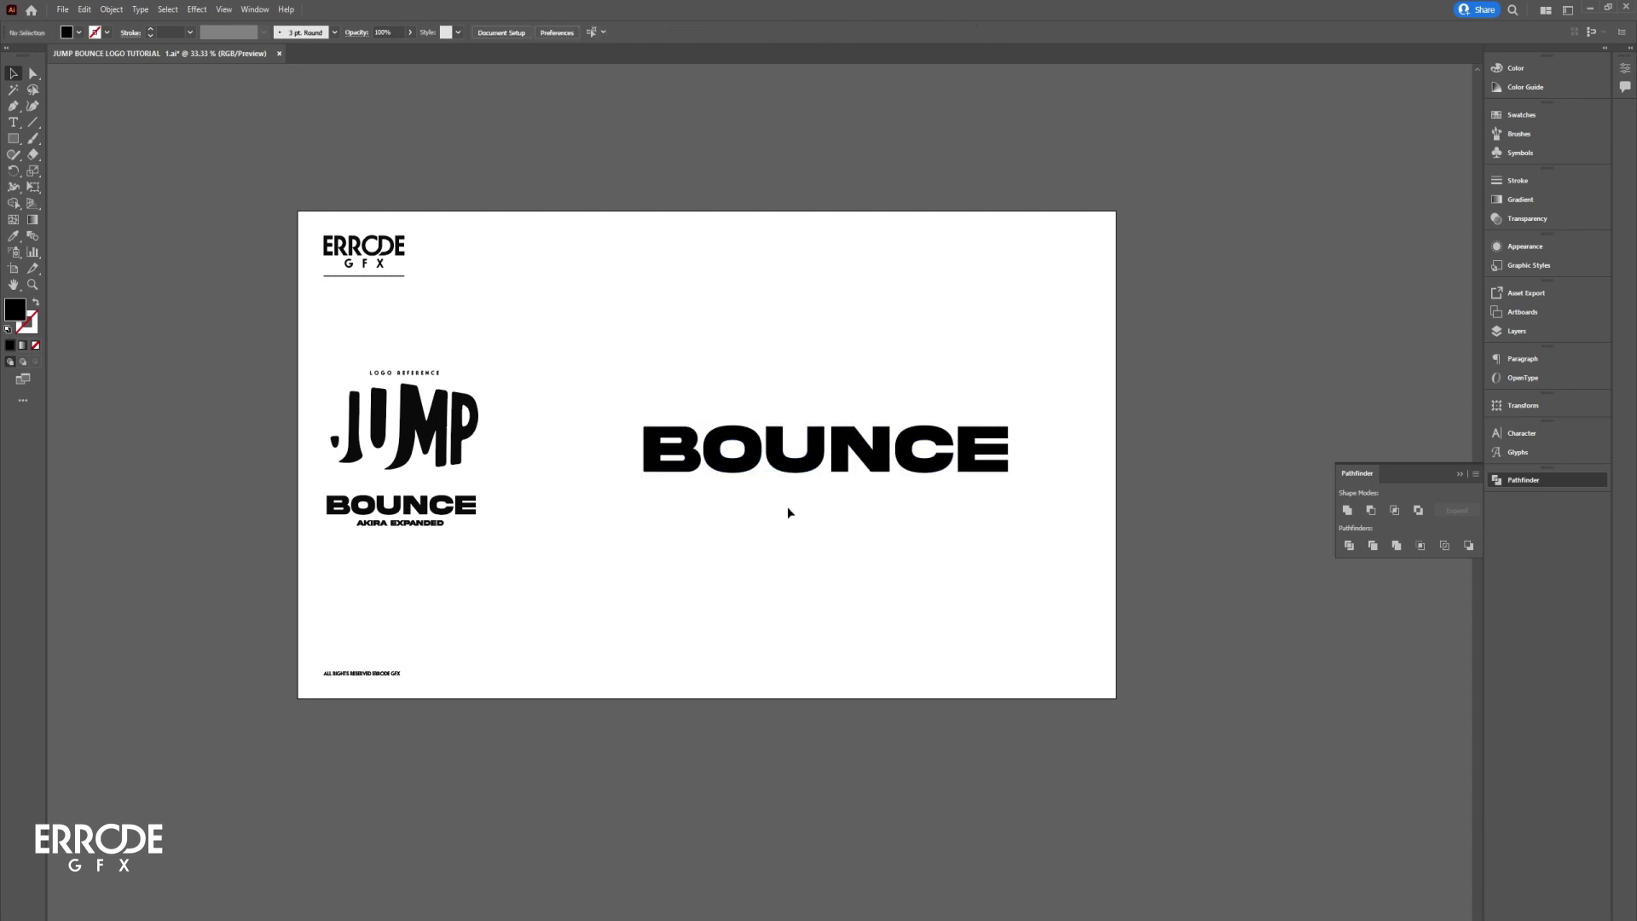
drag(787, 508, 654, 406)
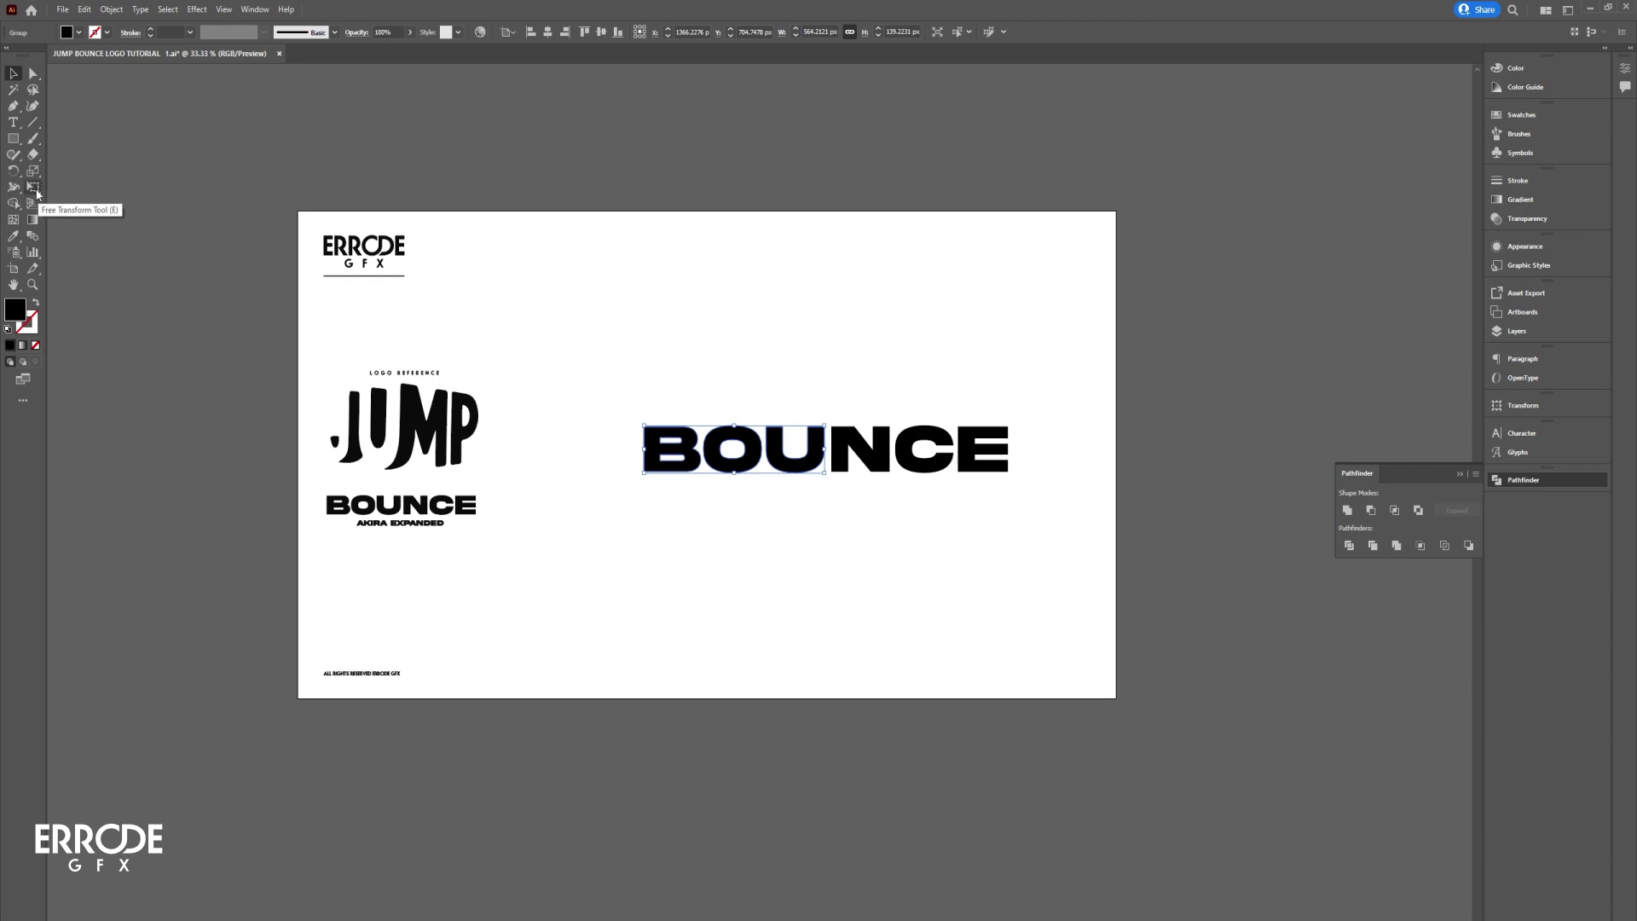
Step: Perspective-distort the BOU group so the U rises taller
click(36, 191)
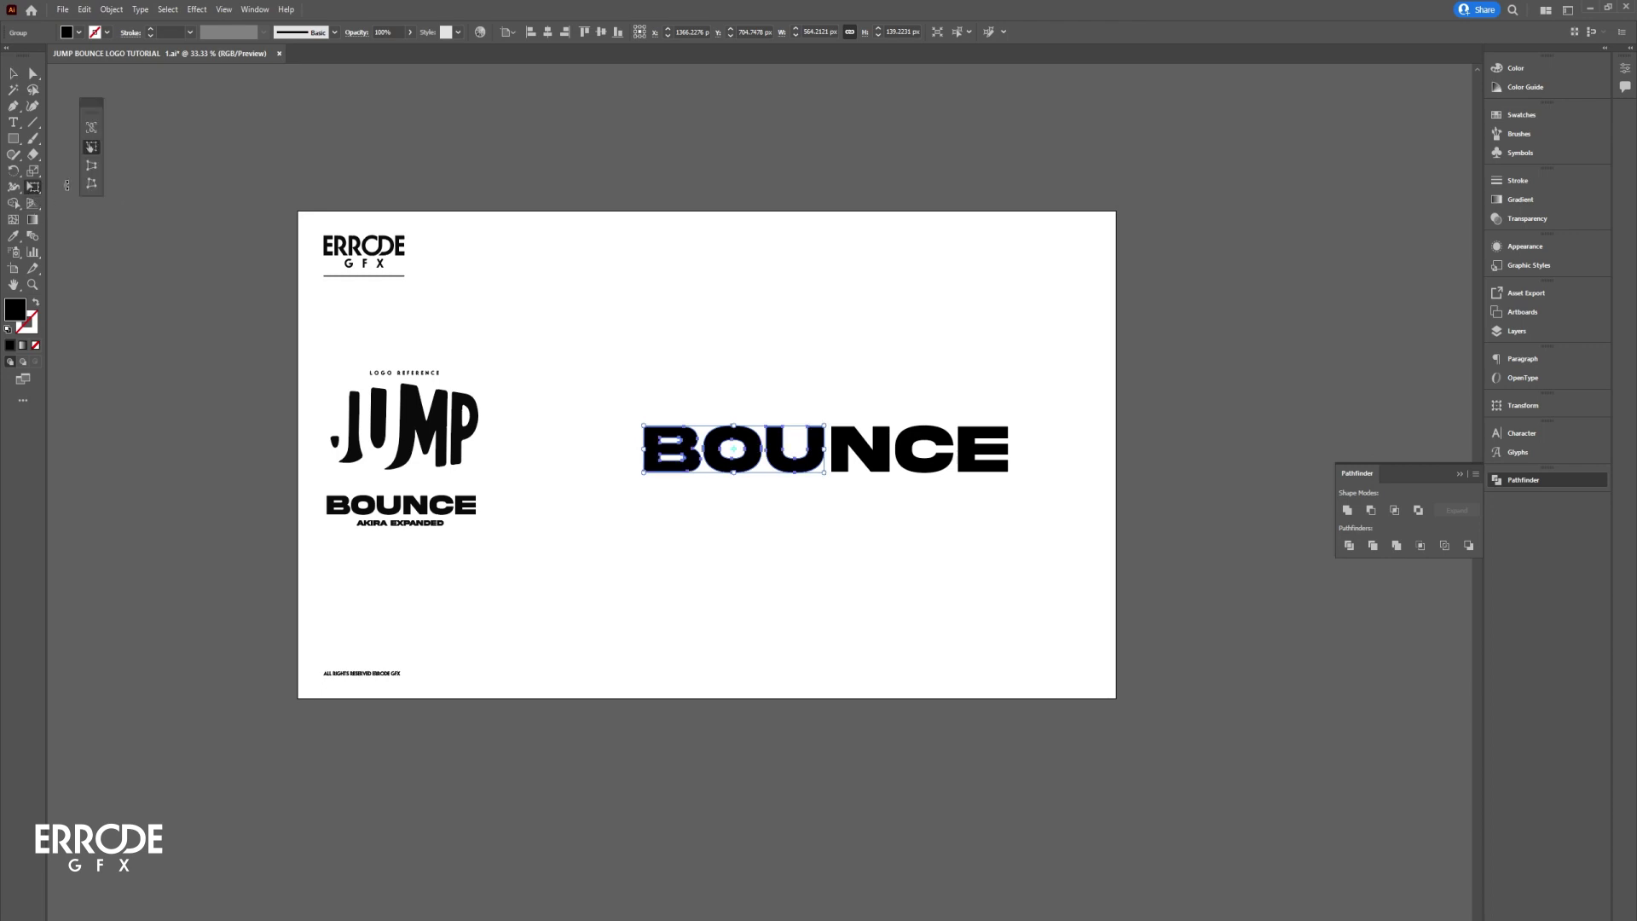
click(91, 128)
click(91, 173)
drag(826, 436, 828, 407)
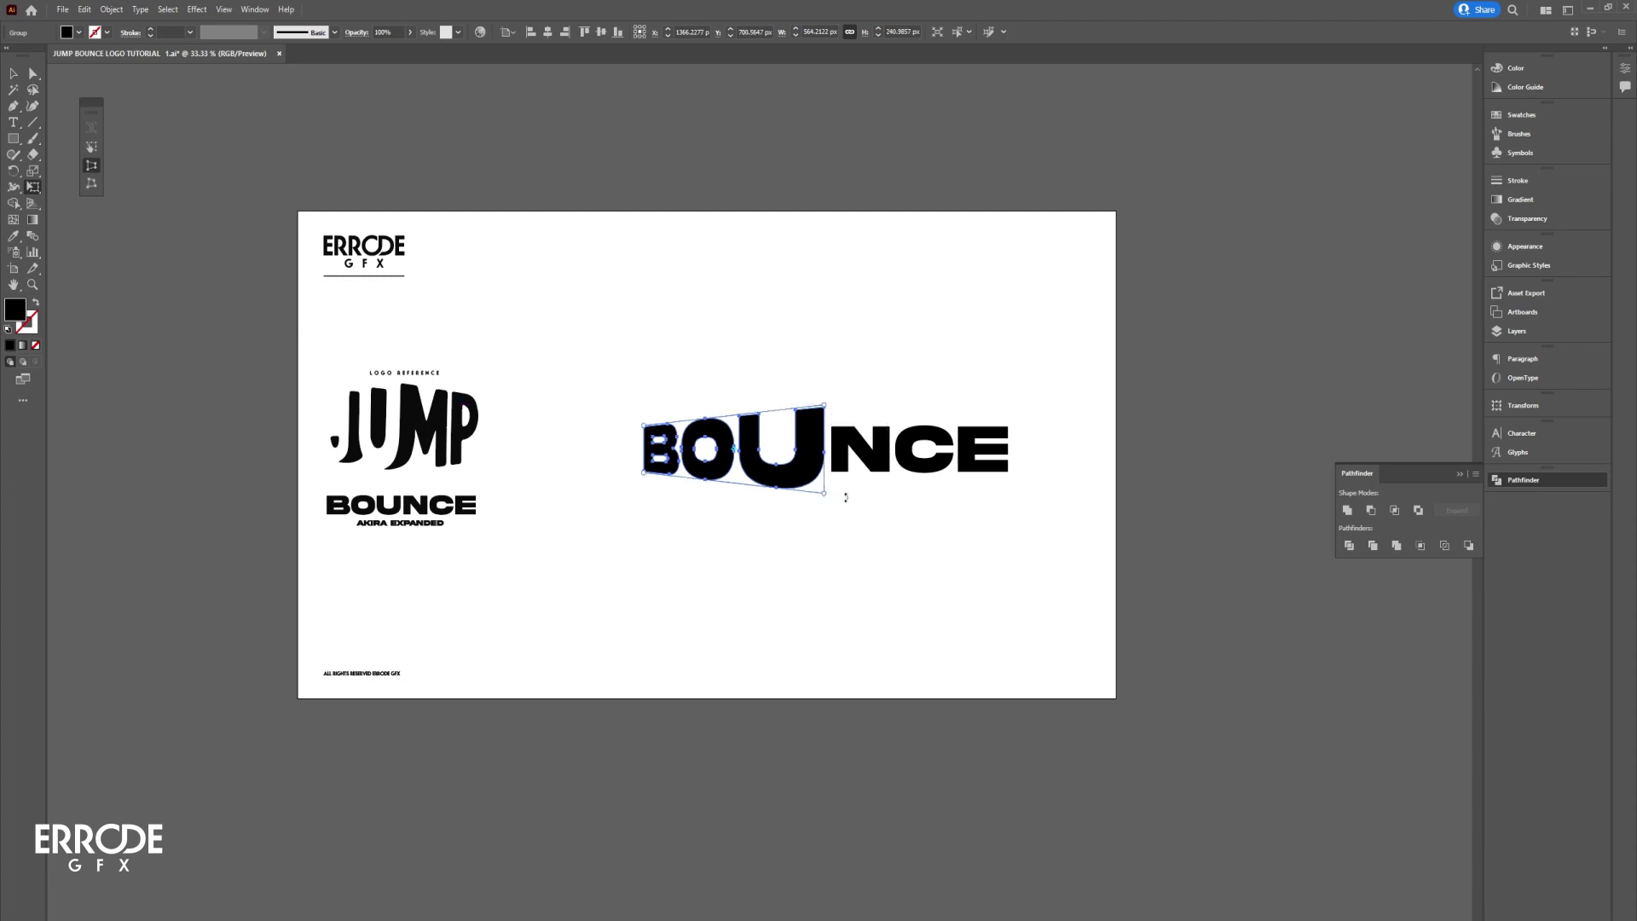
key(v)
click(844, 497)
Step: Perspective-distort the NCE group by raising its top-left corner so the N is tallest
click(860, 456)
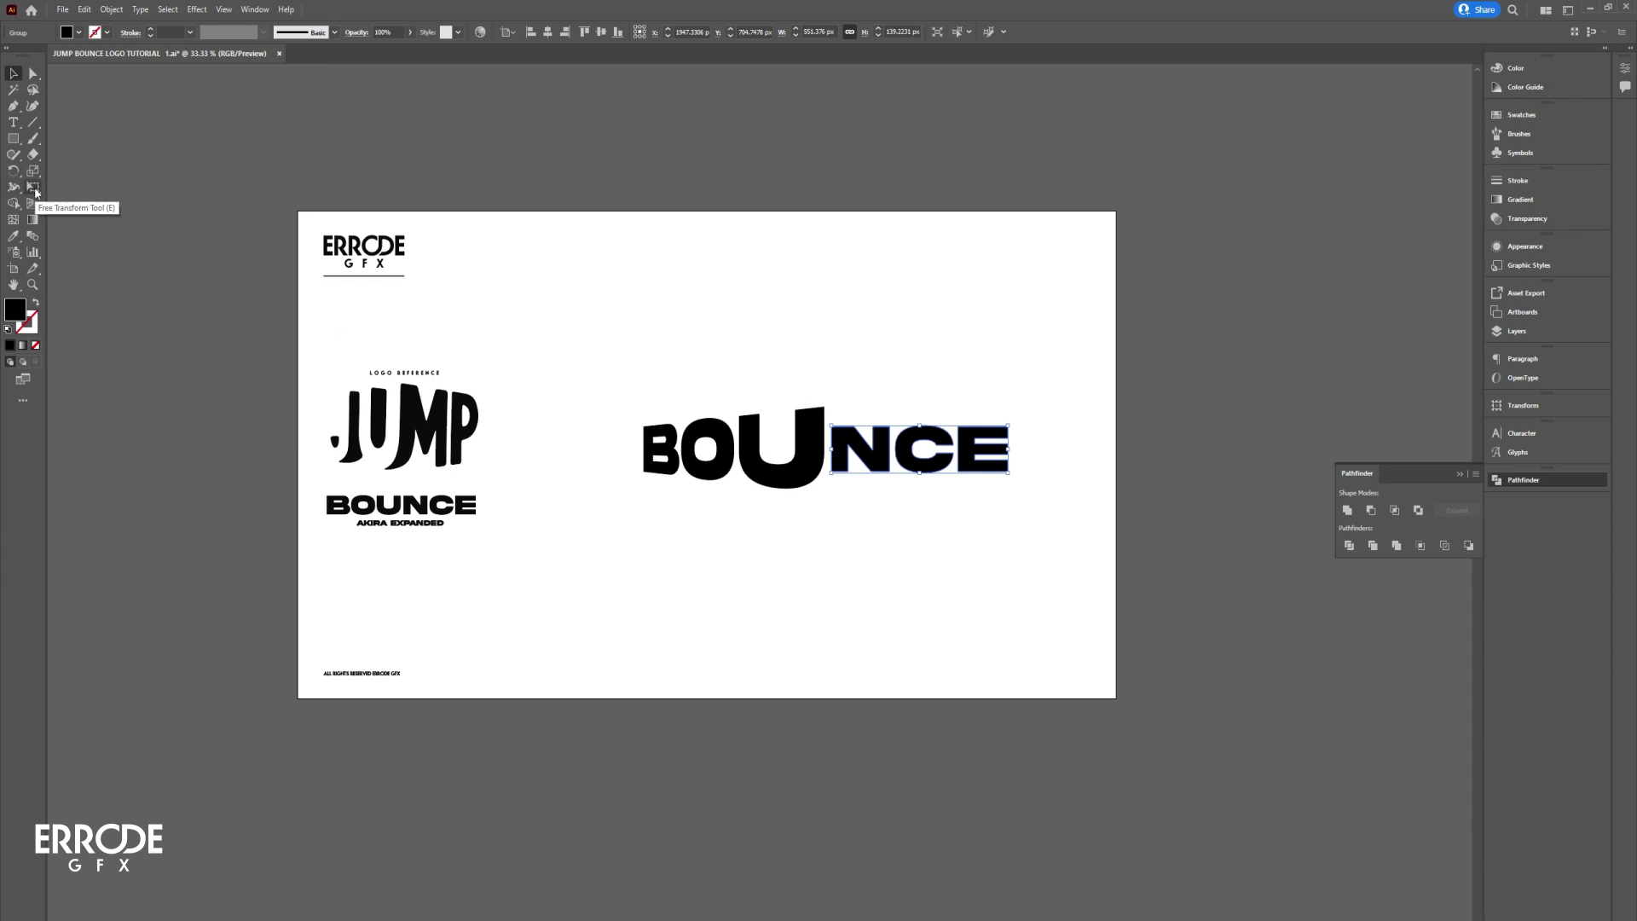
click(35, 193)
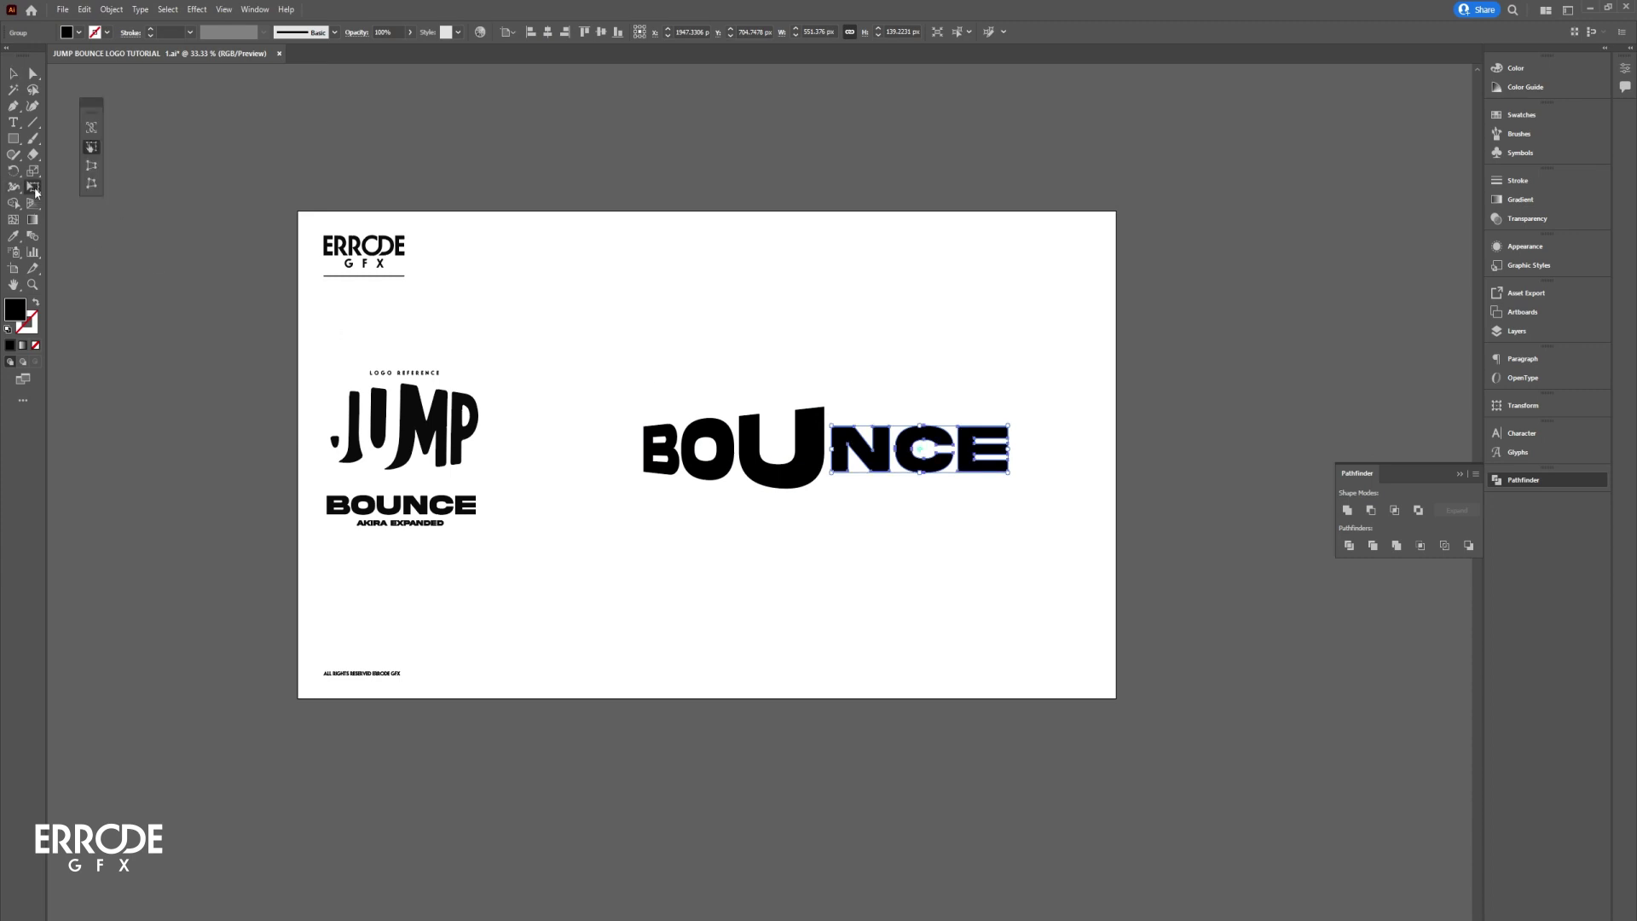
click(93, 171)
drag(834, 430, 834, 430)
drag(834, 430, 795, 442)
scroll(839, 409, up, 7)
scroll(794, 442, down, 6)
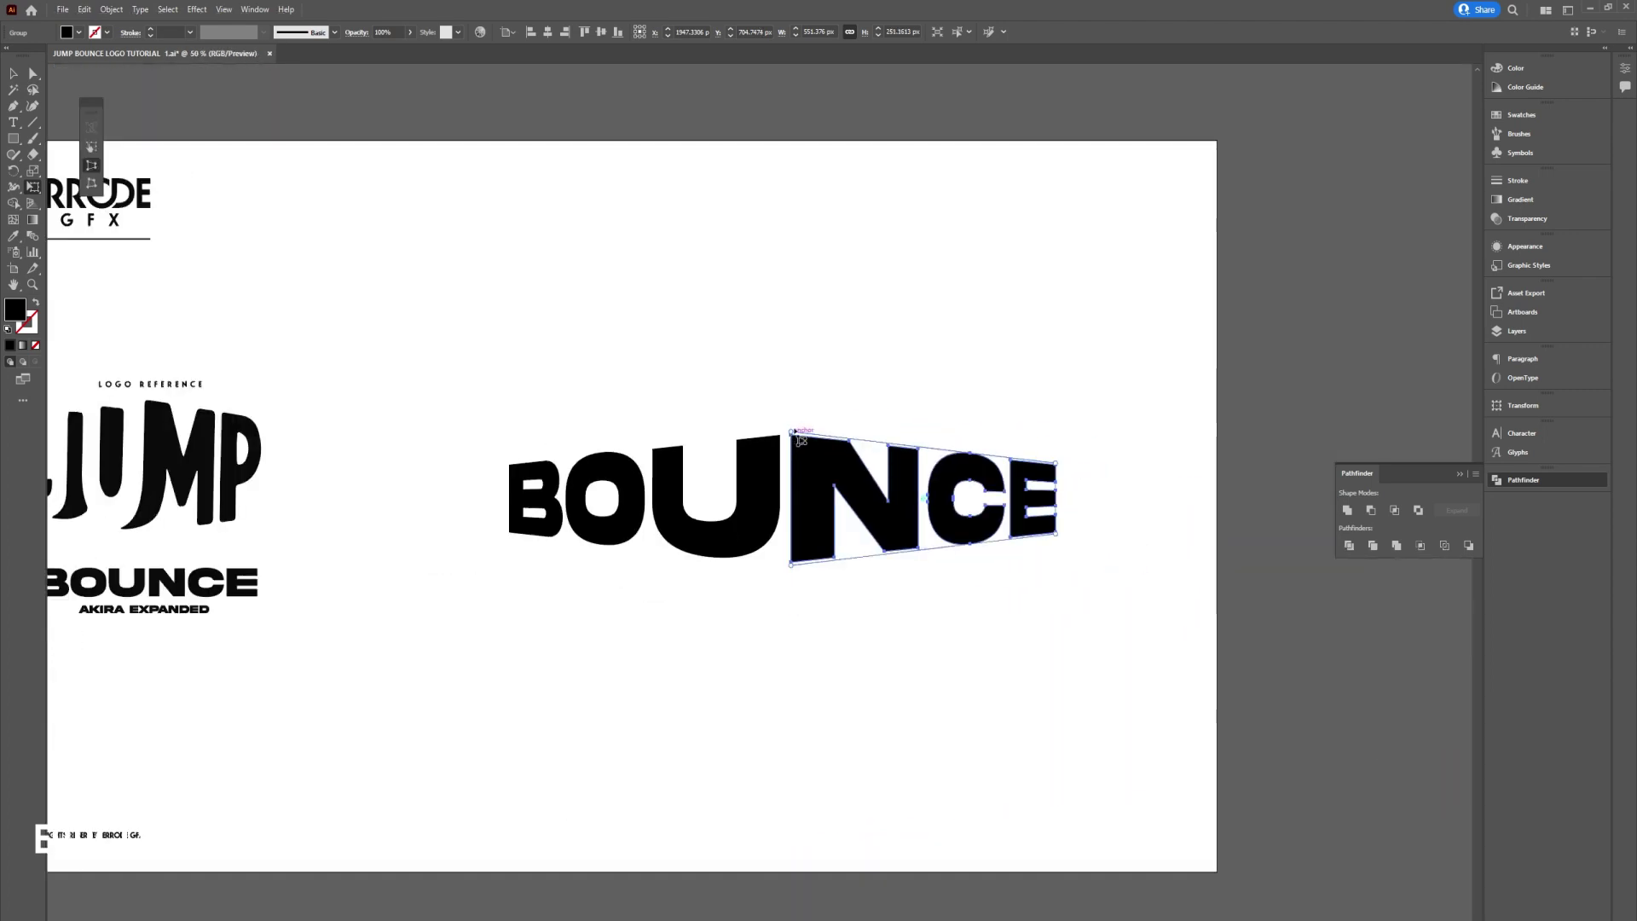
scroll(798, 439, down, 1)
key(v)
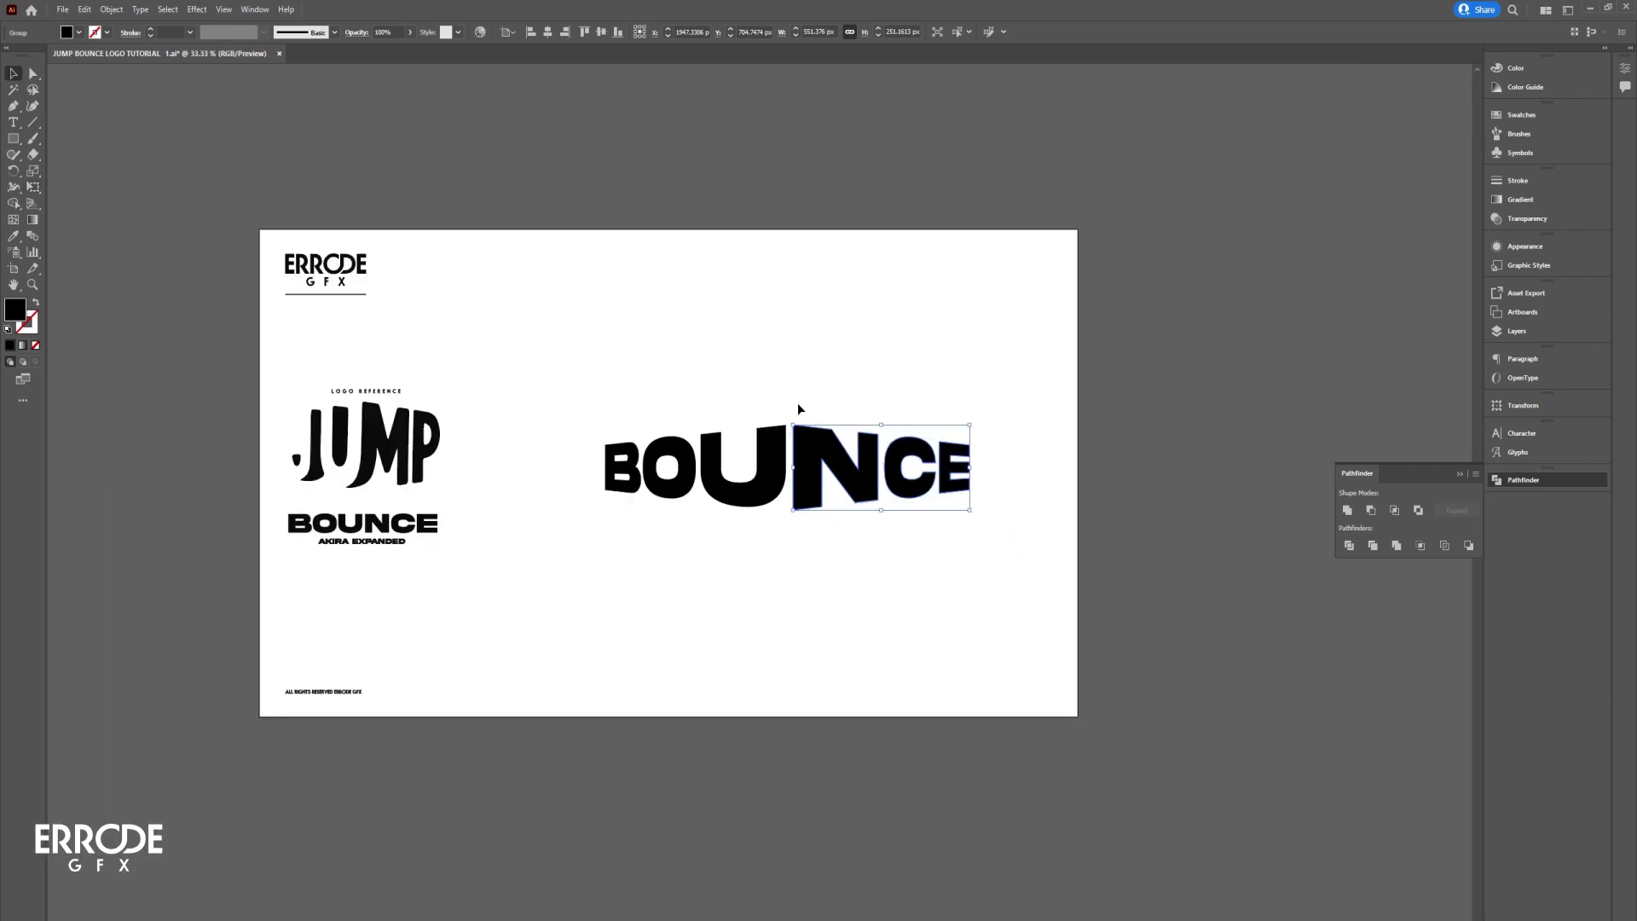
click(798, 408)
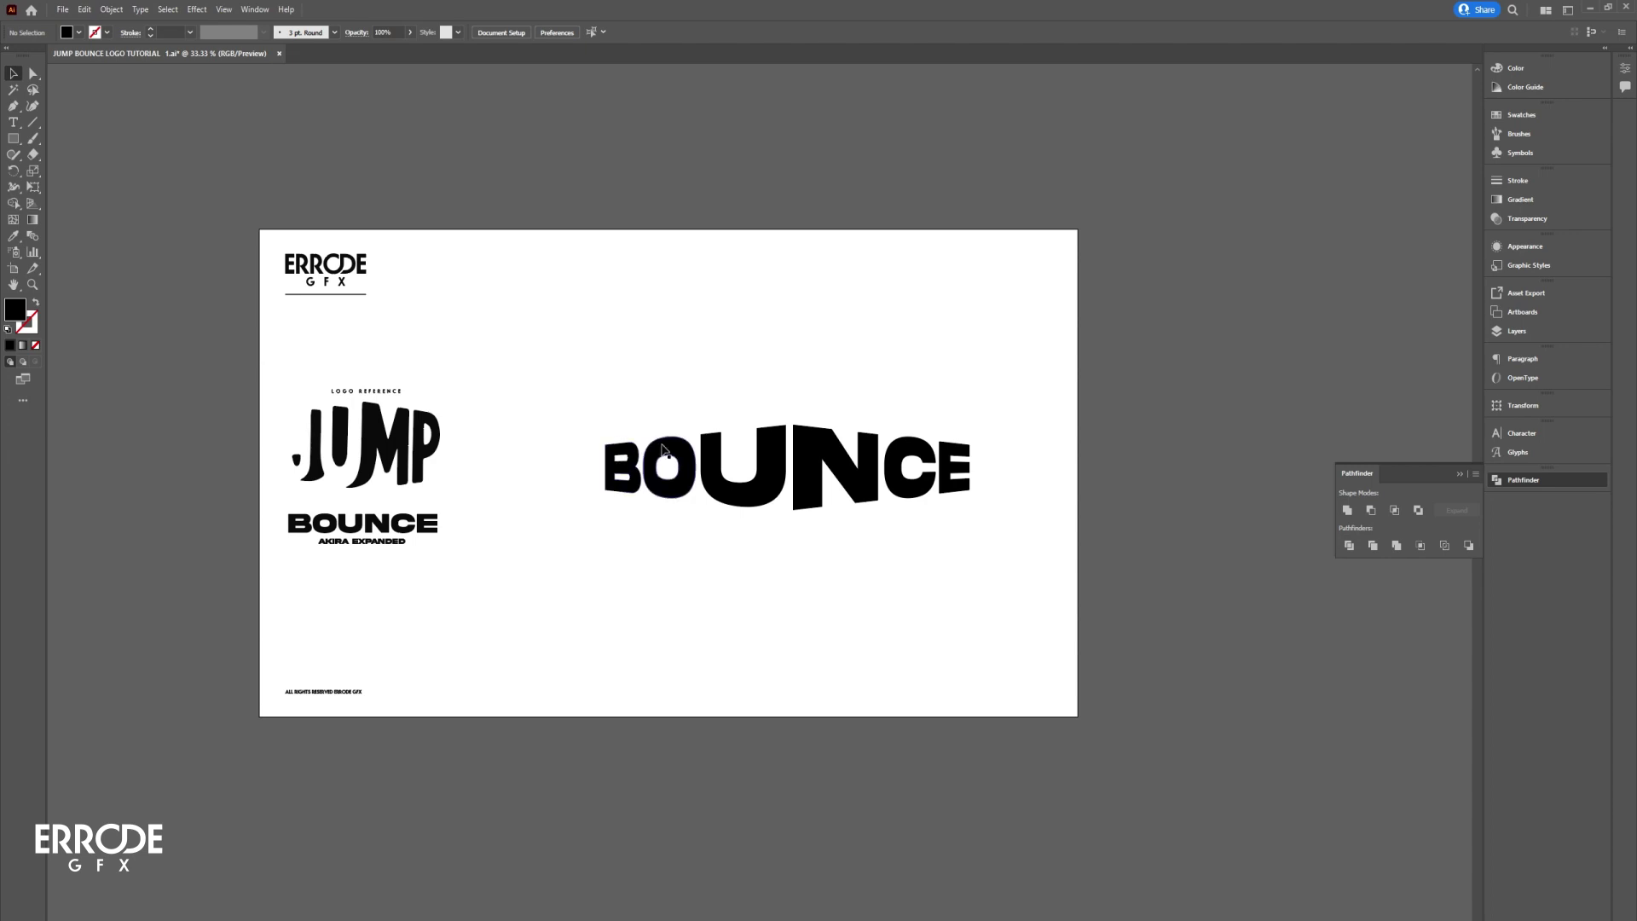
Step: Fill the BOU group with light grey, leaving NCE solid black
click(670, 469)
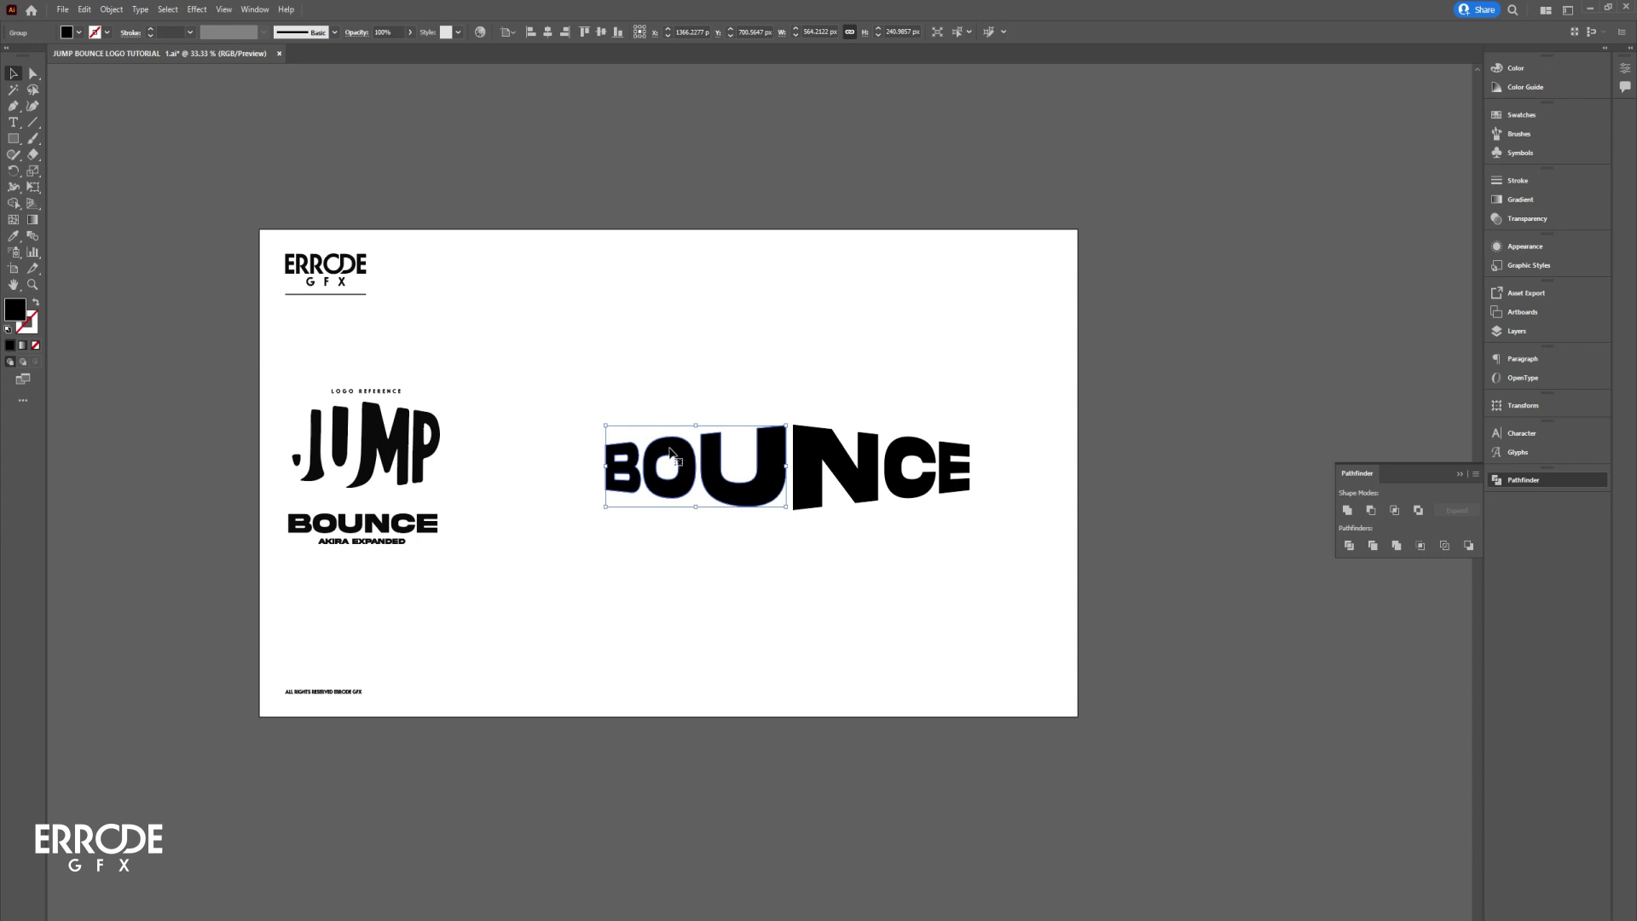
click(78, 33)
click(100, 95)
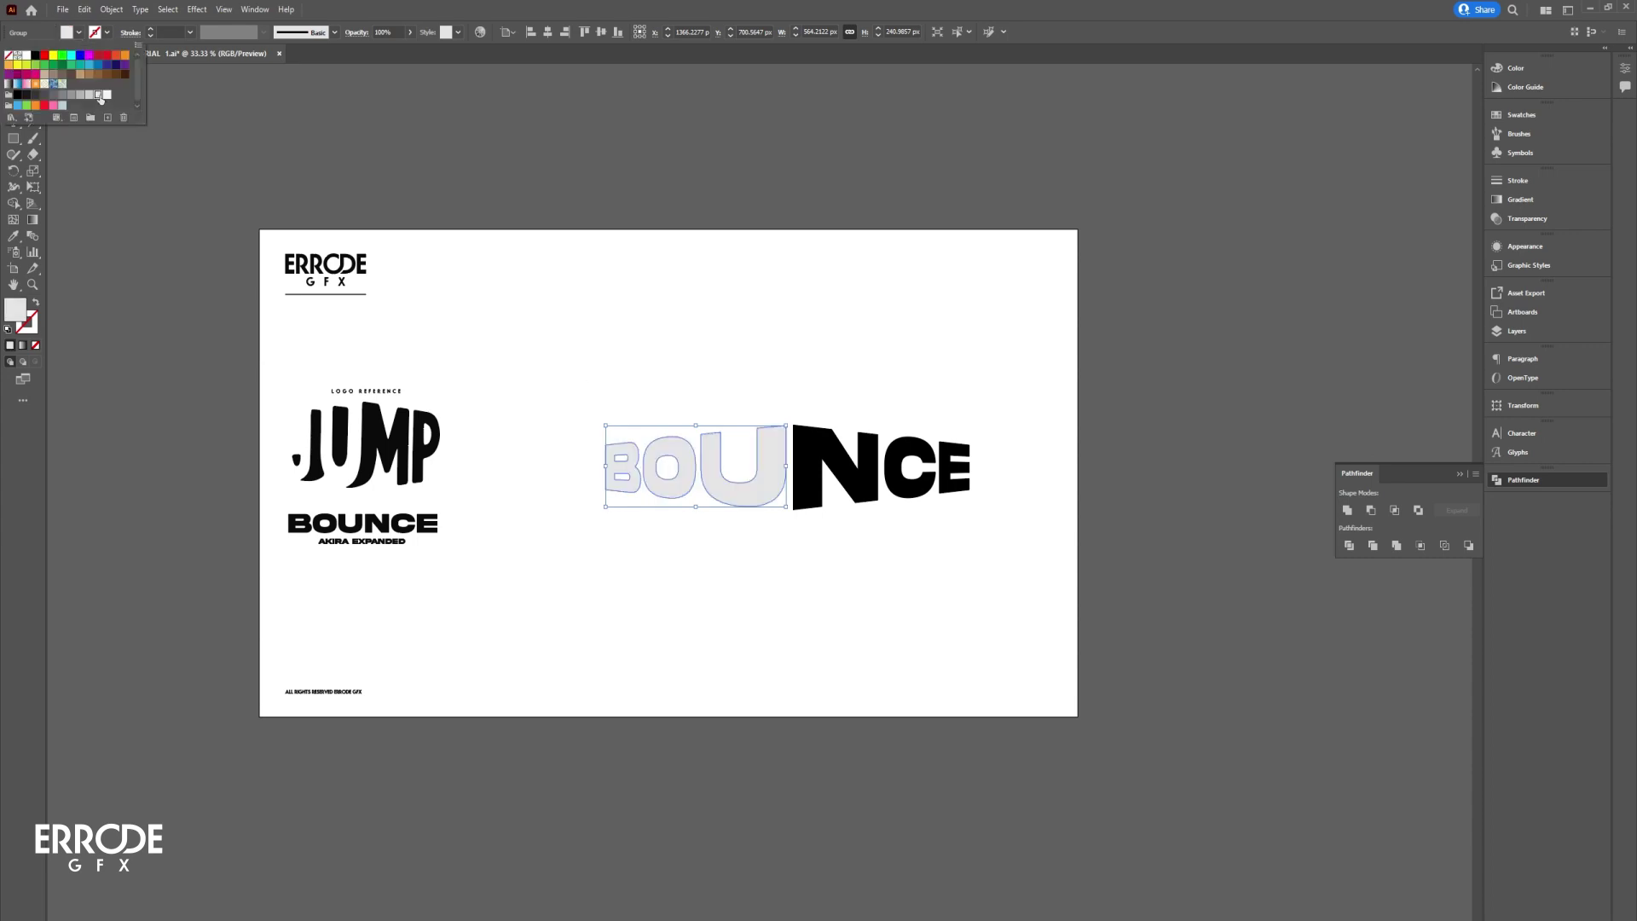
click(756, 341)
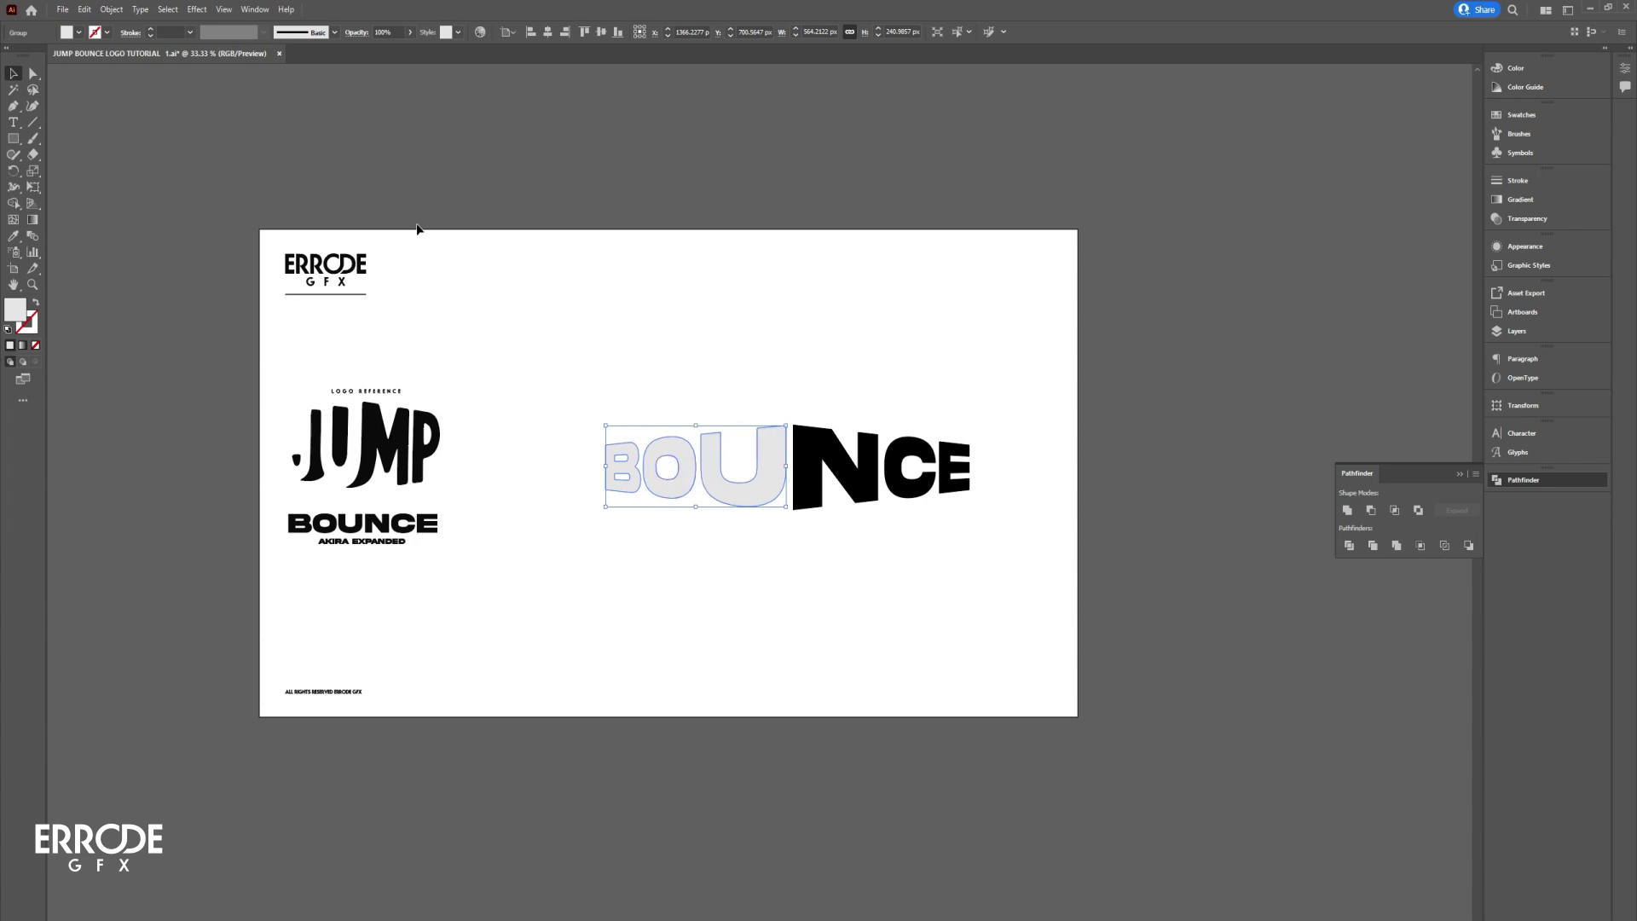
Step: Extrude BOU with Extrude & Bevel (Classic): Front position, 18° Y rotation, 278 pt depth
click(200, 9)
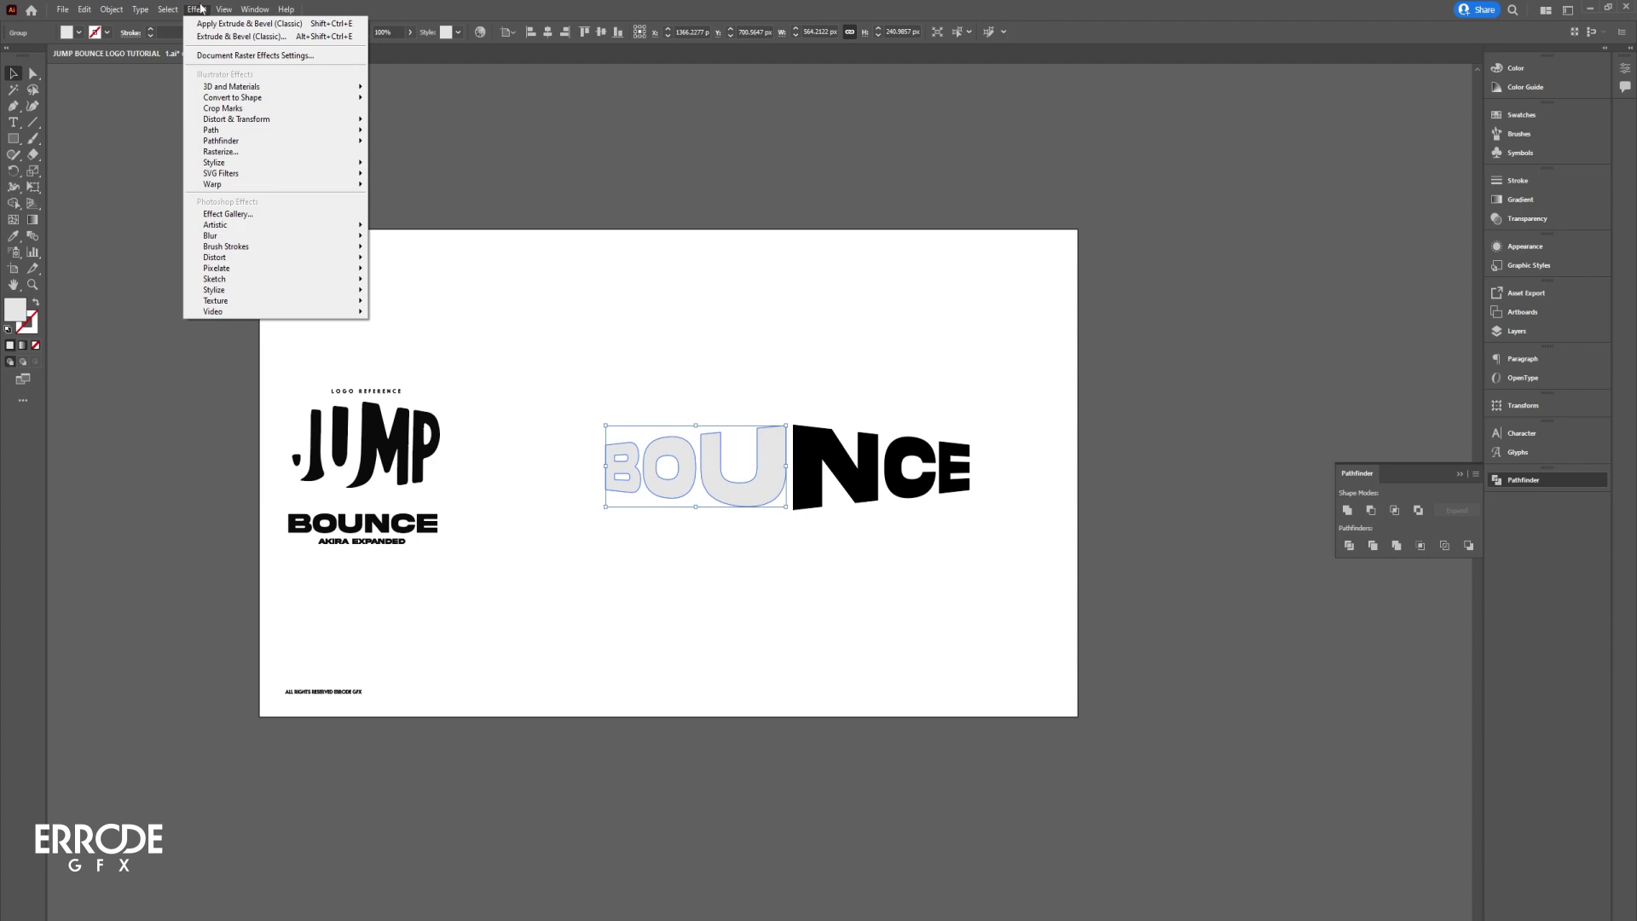
mouse_move(259, 90)
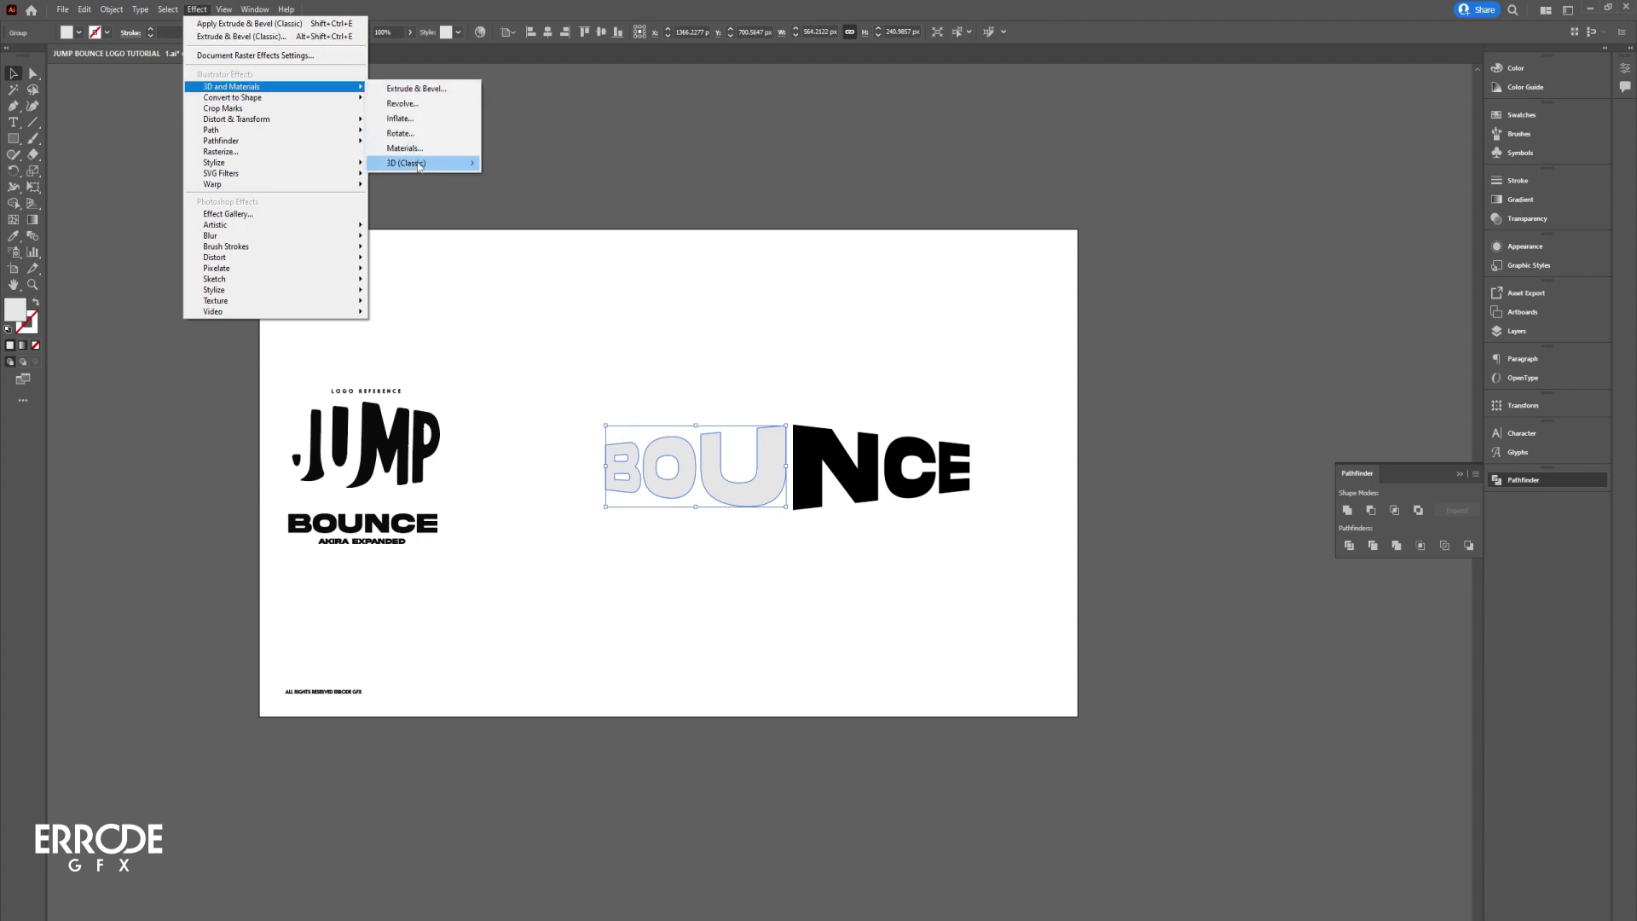
mouse_move(478, 164)
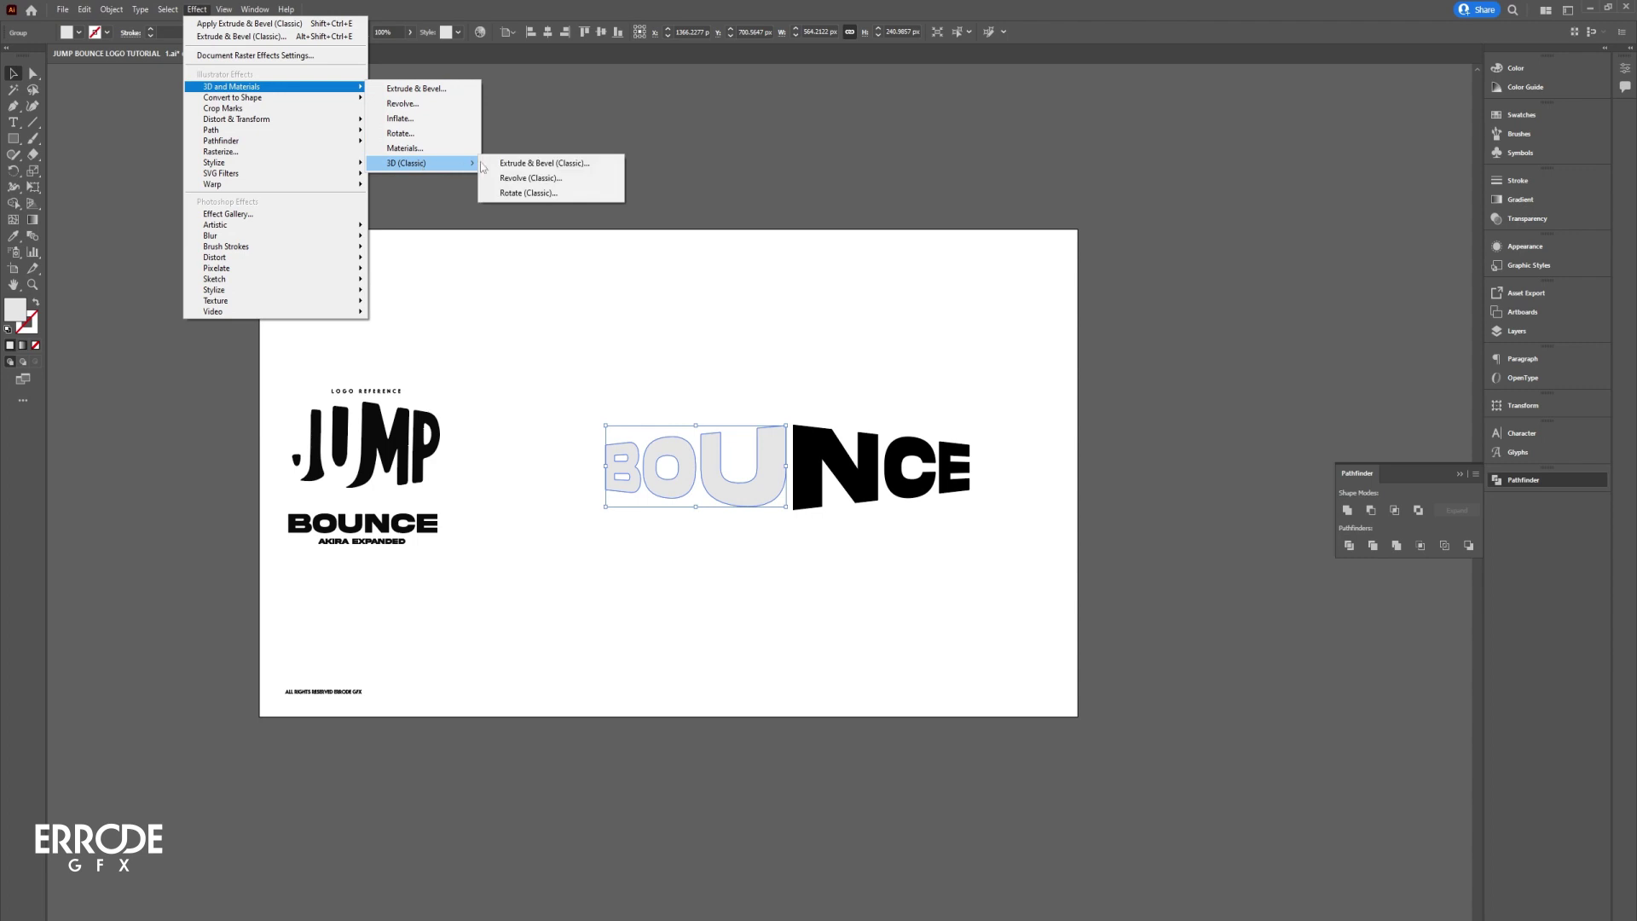
click(544, 165)
drag(537, 311, 427, 312)
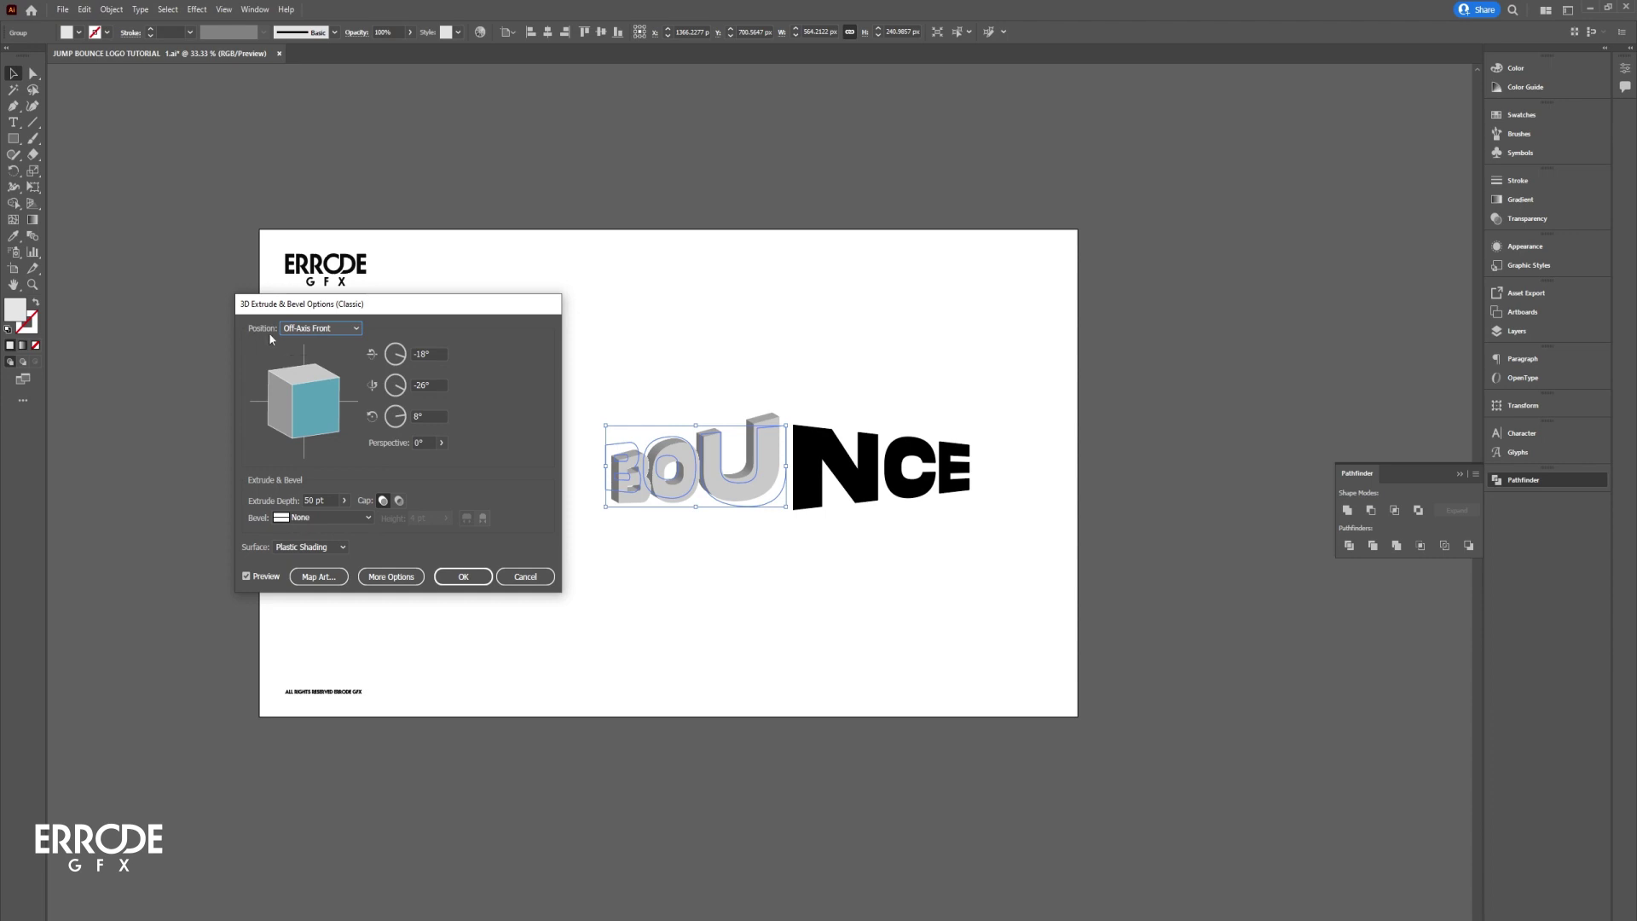
click(318, 331)
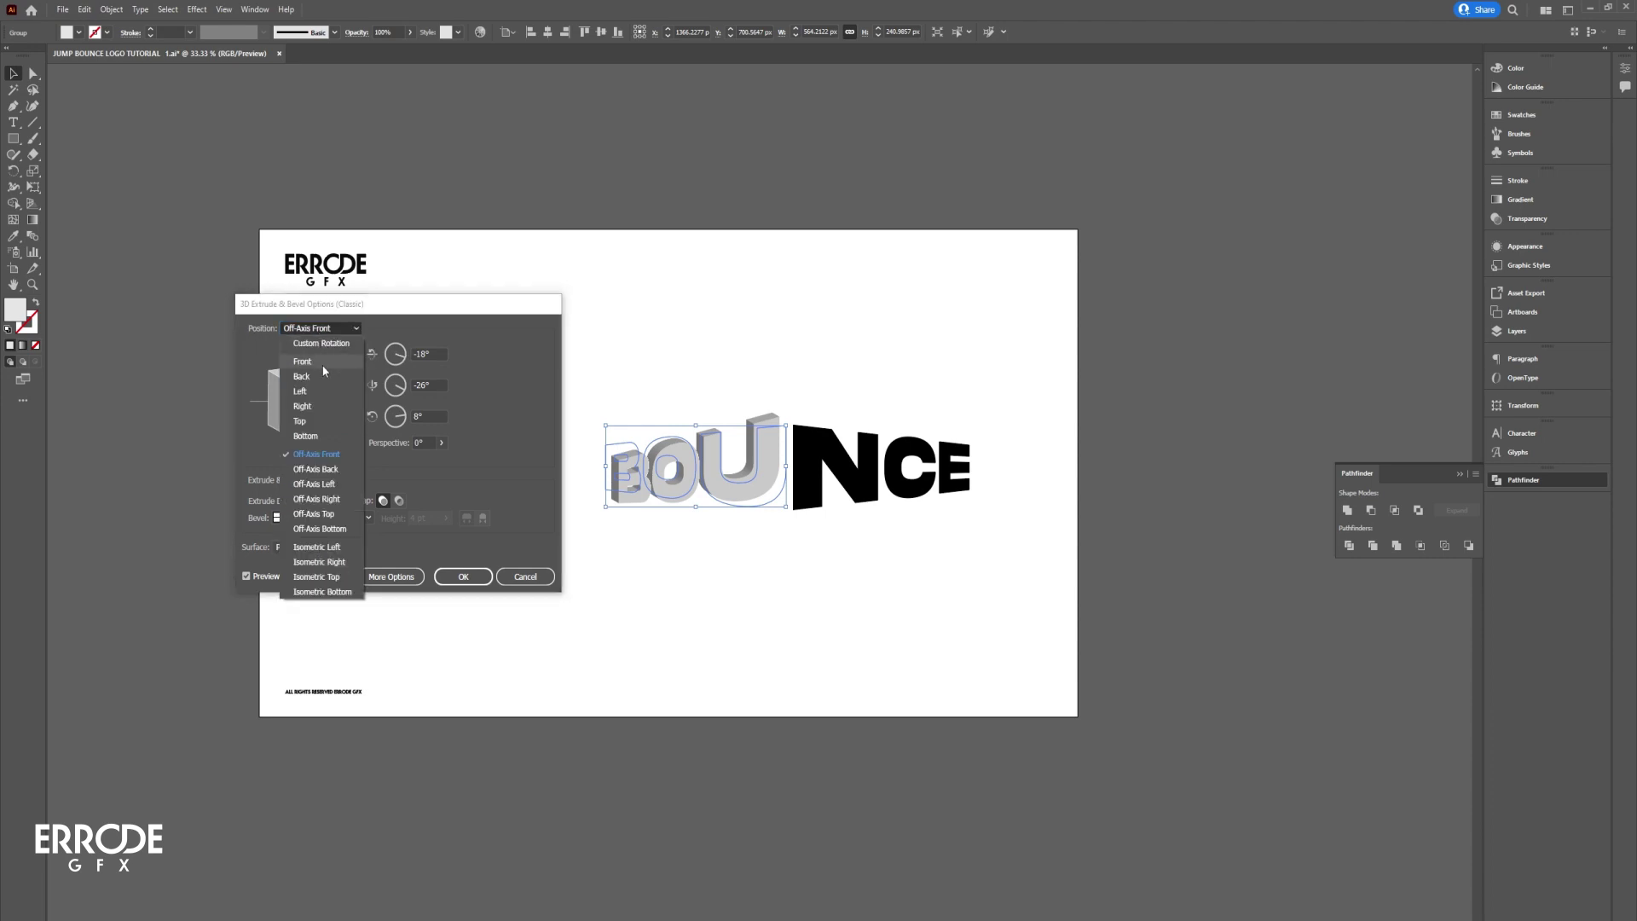
click(319, 361)
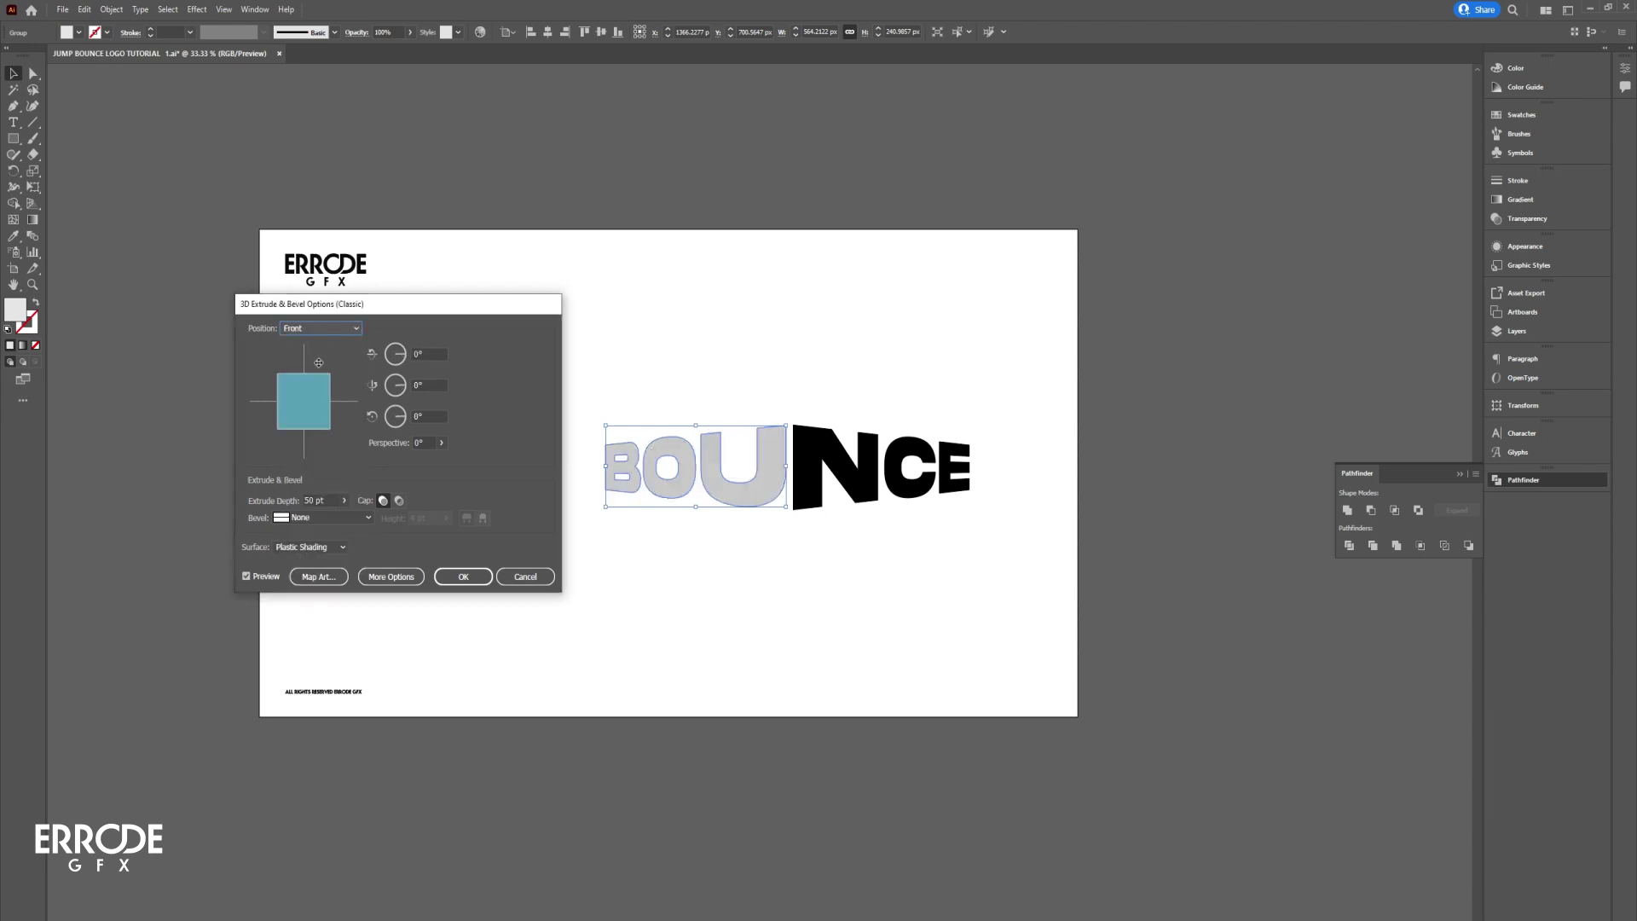
click(436, 385)
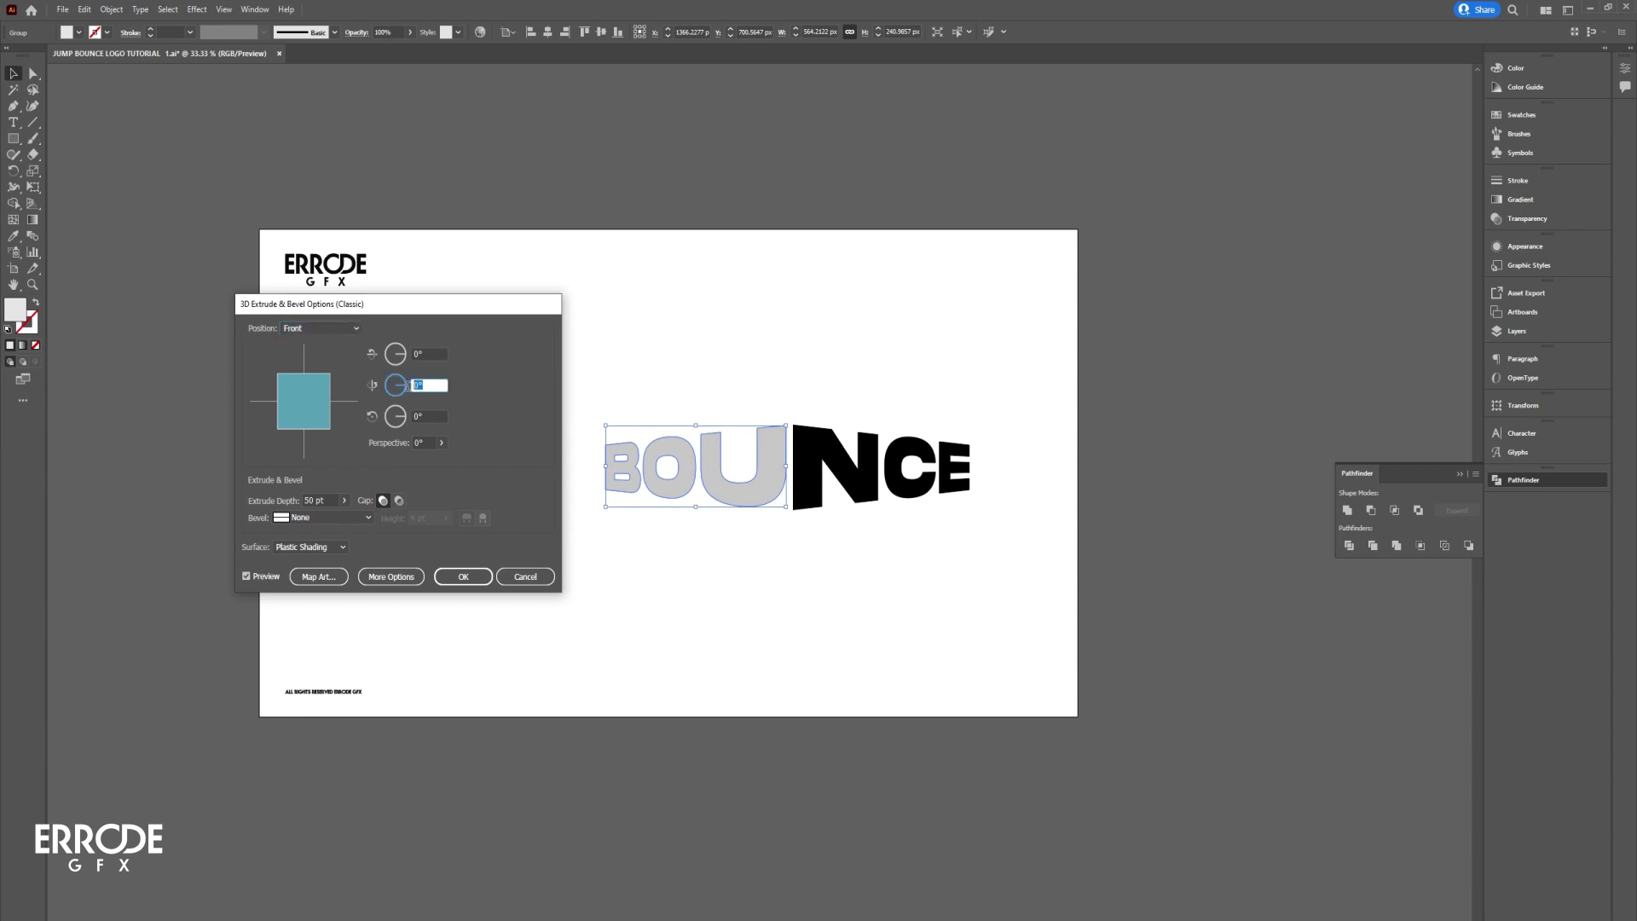
text(18)
click(266, 503)
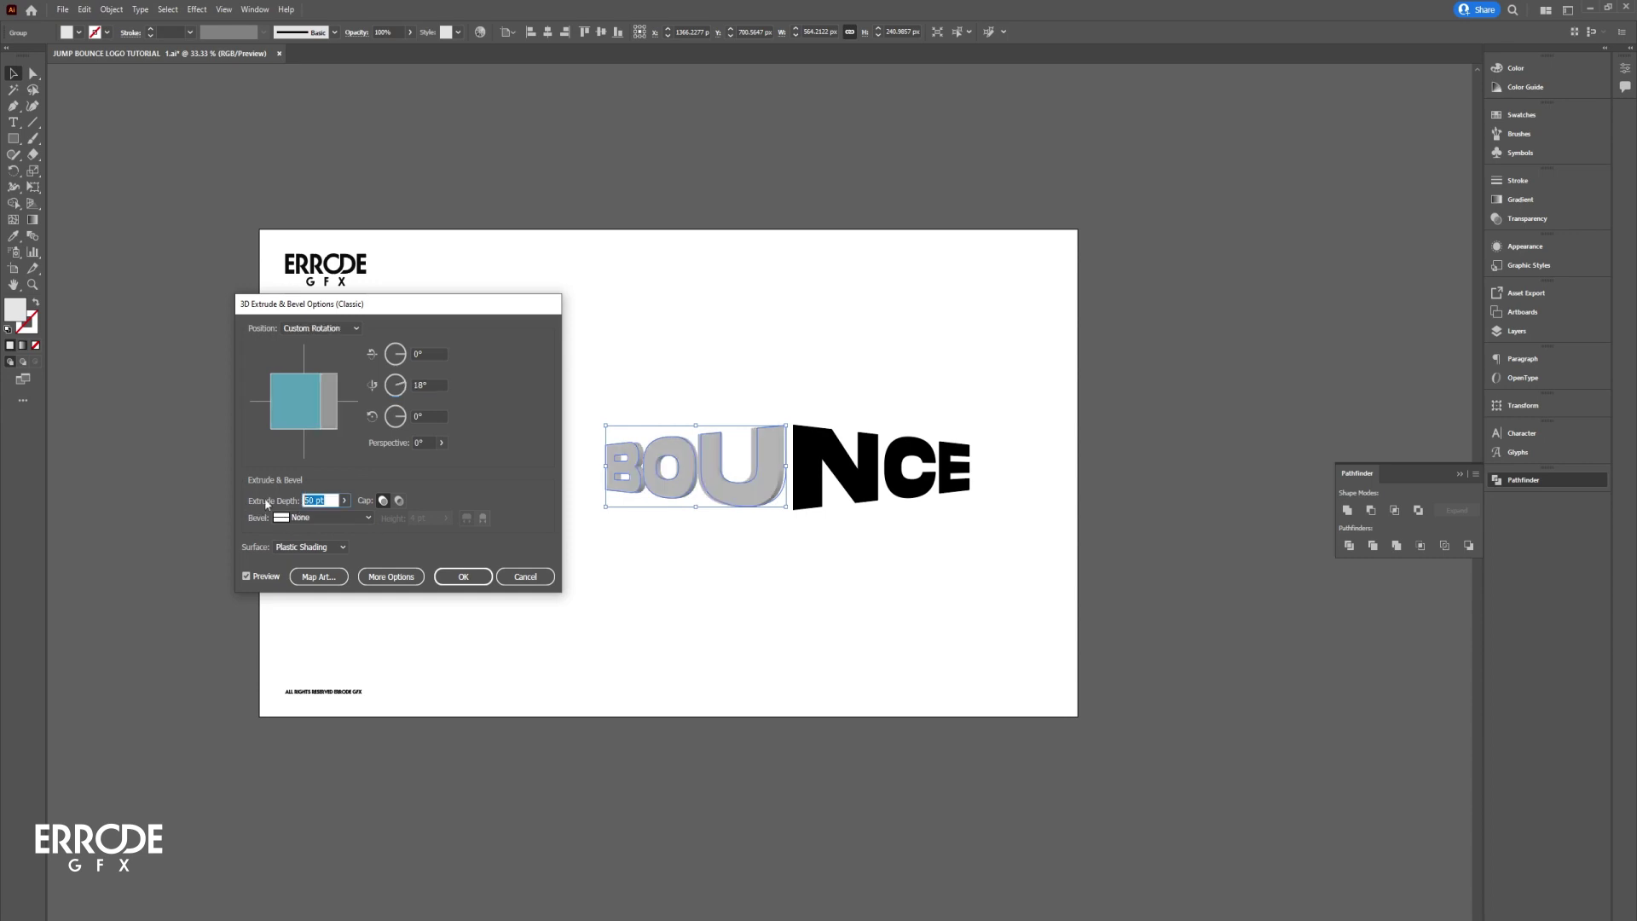
text(278)
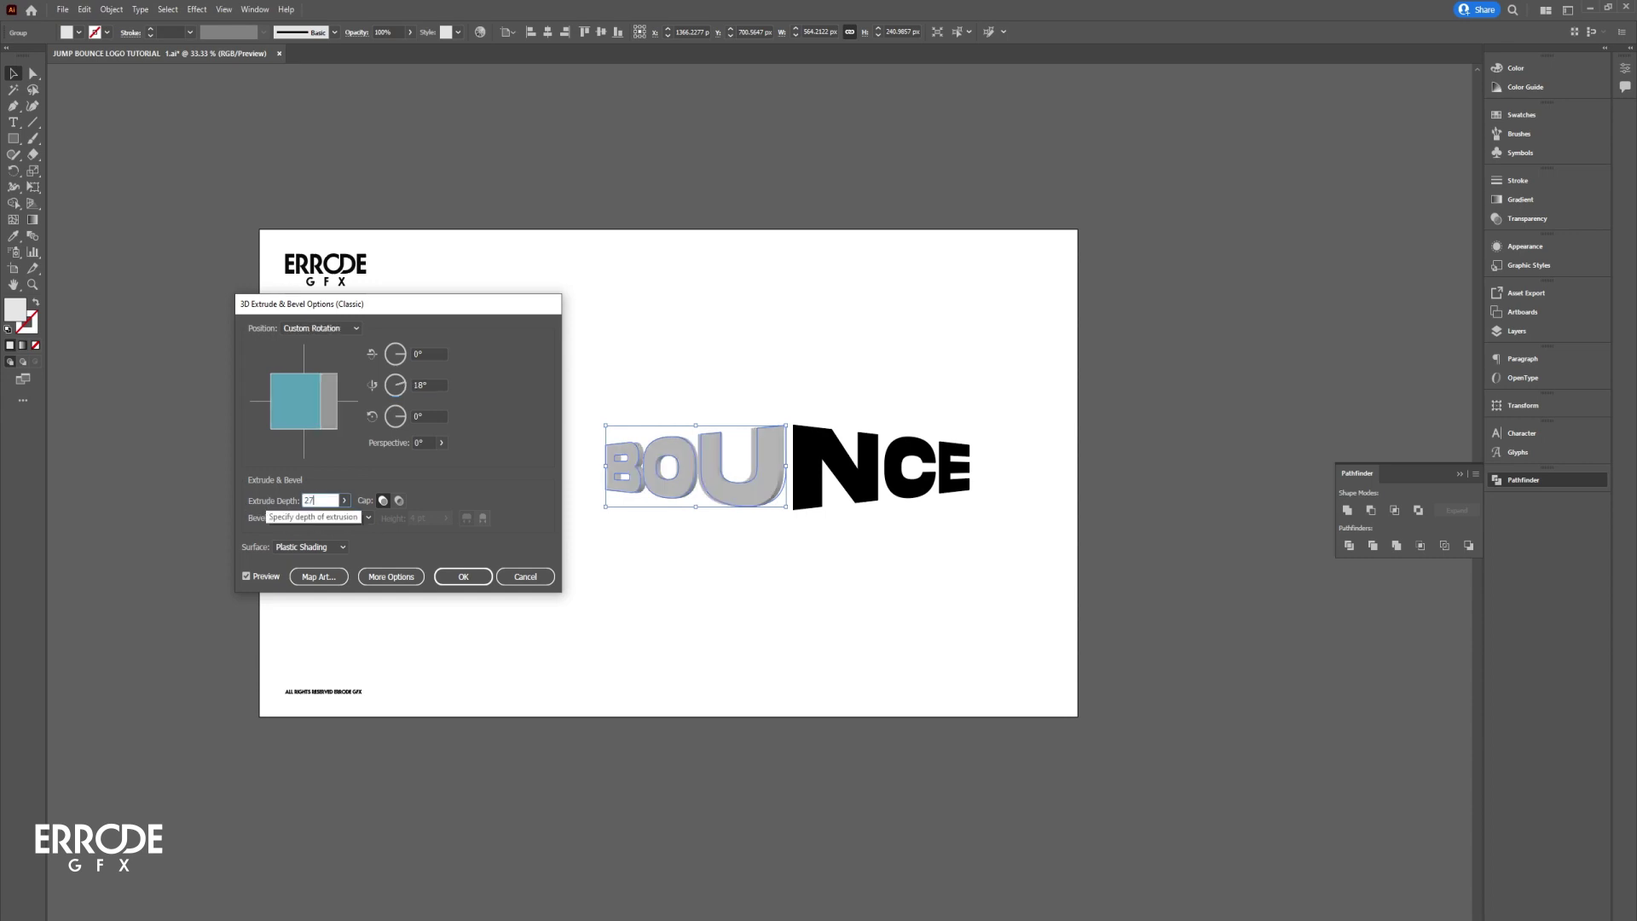
click(463, 577)
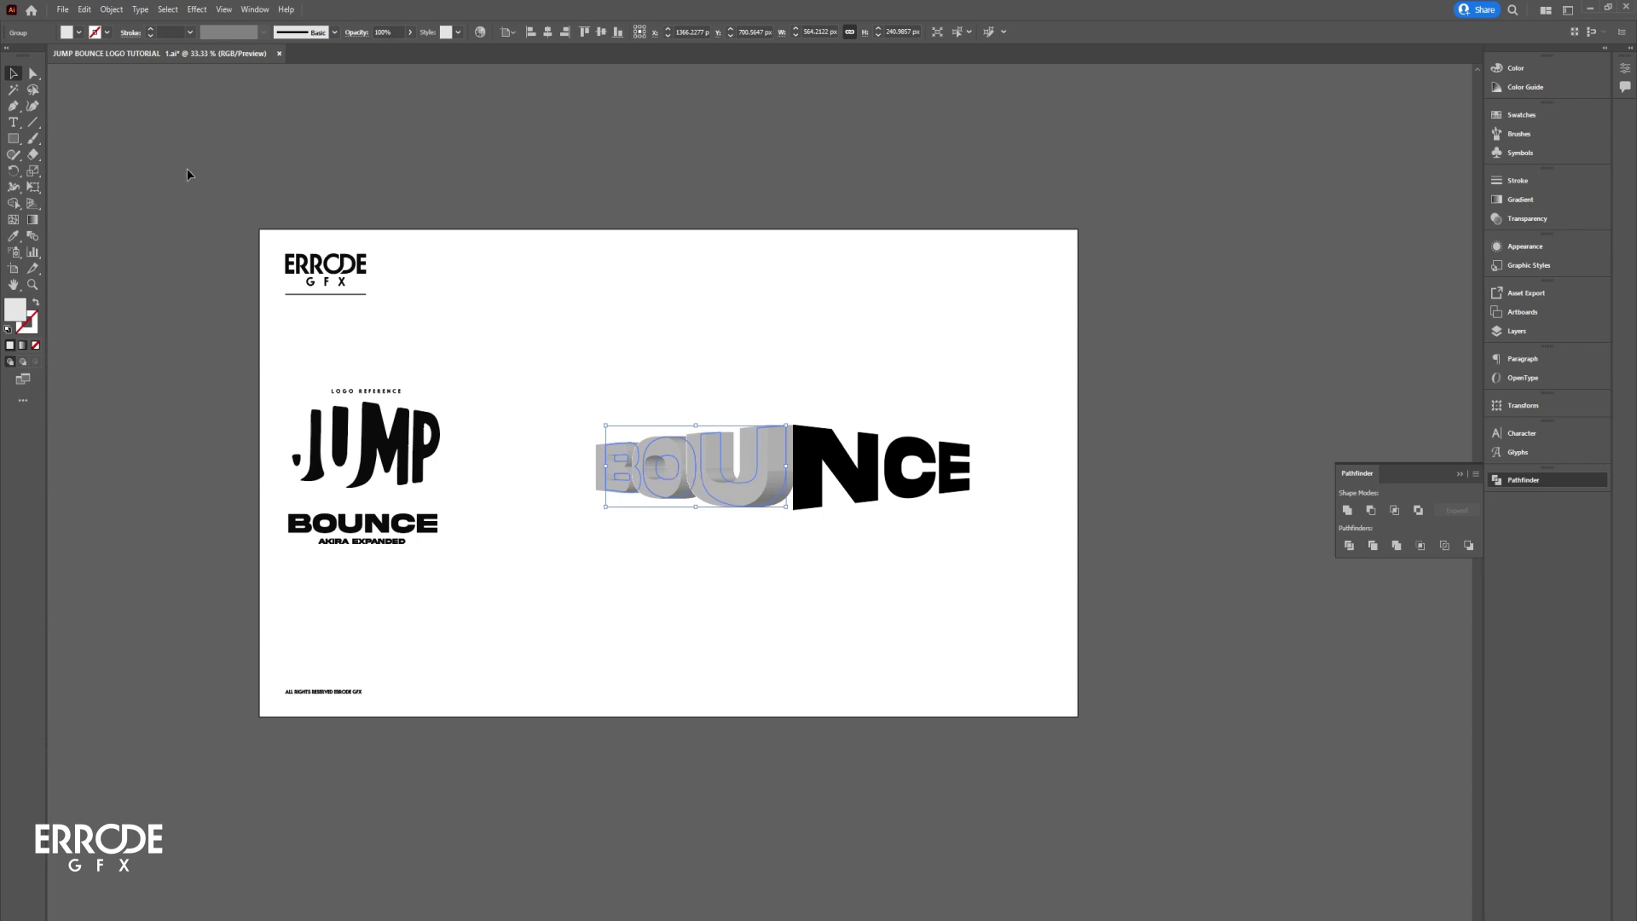
Step: Expand the 3D BOU appearance into real shapes and ungroup it
click(113, 10)
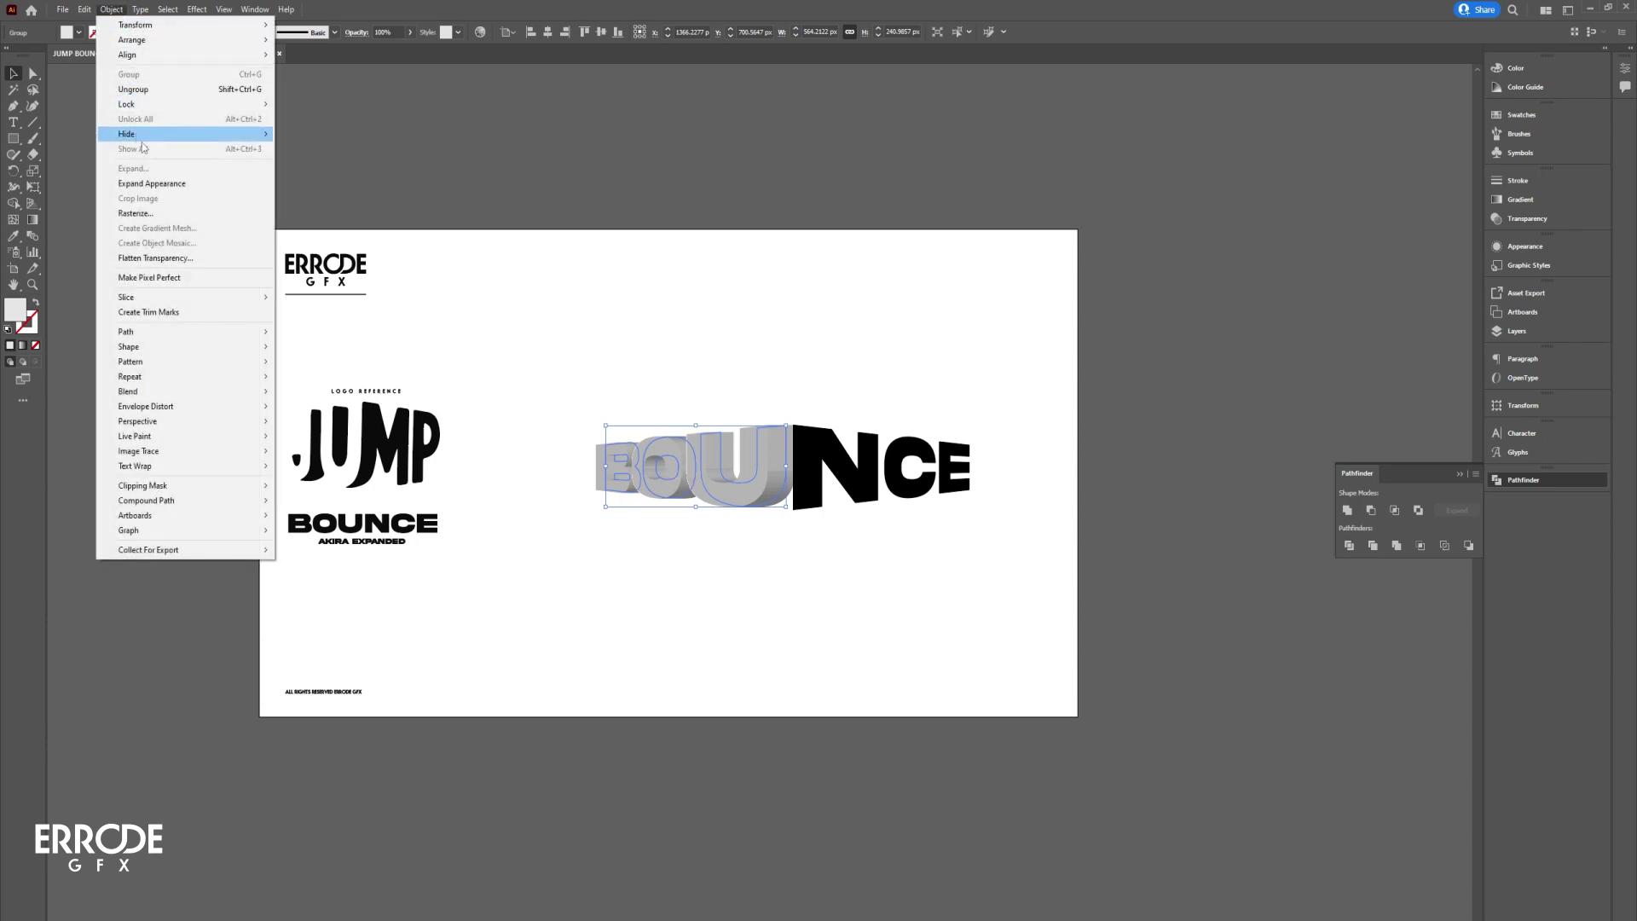
click(192, 191)
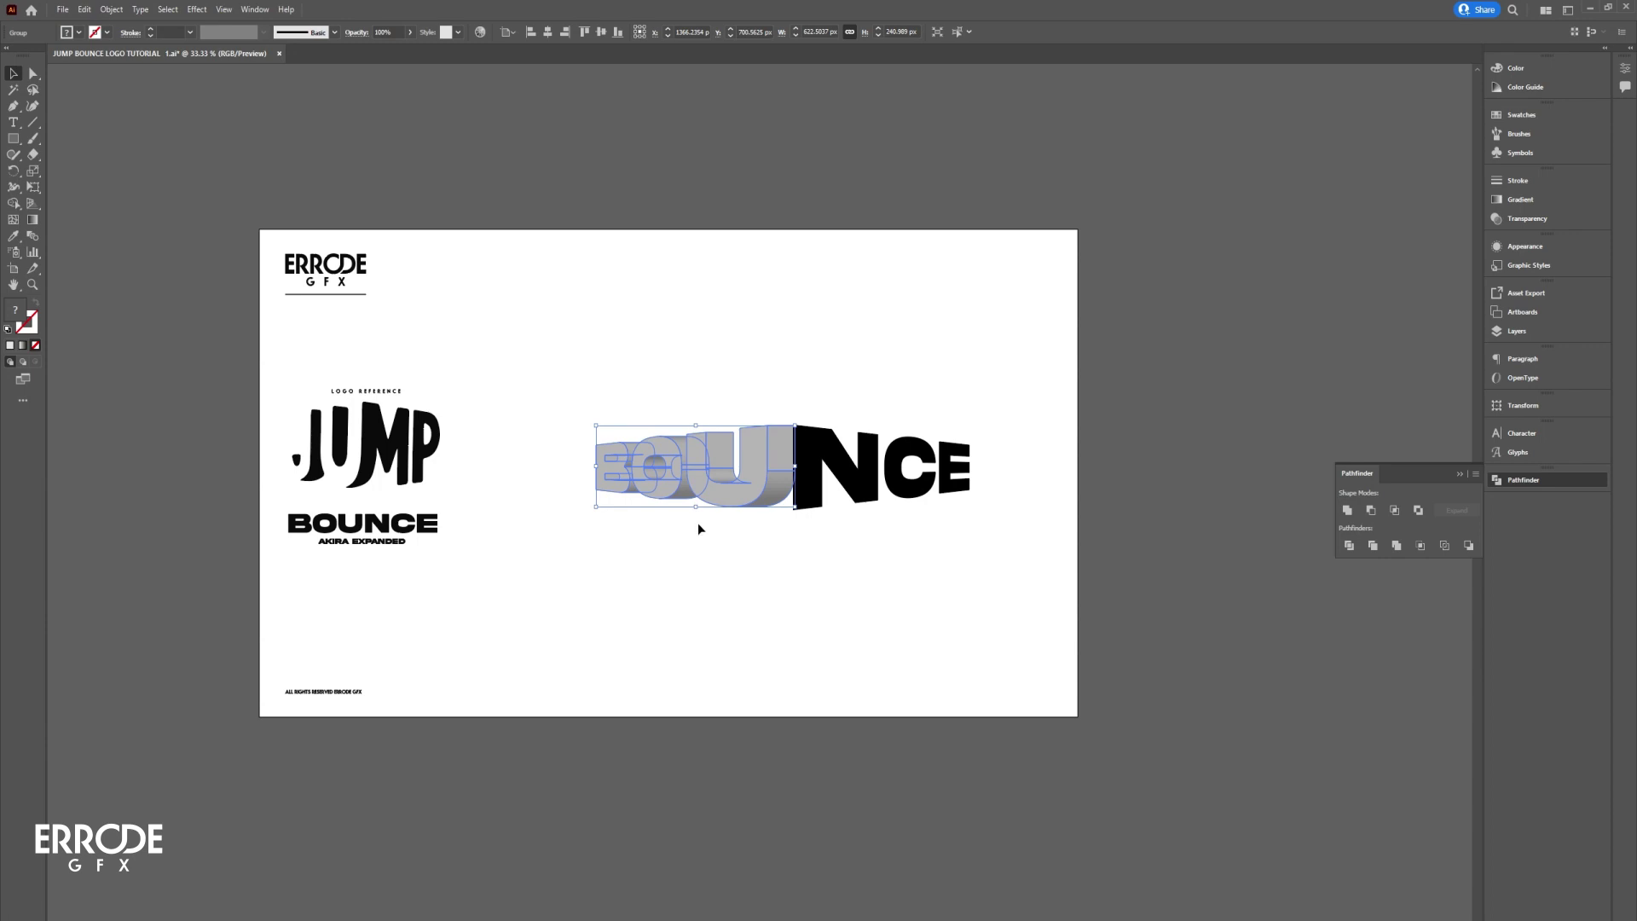
right_click(701, 476)
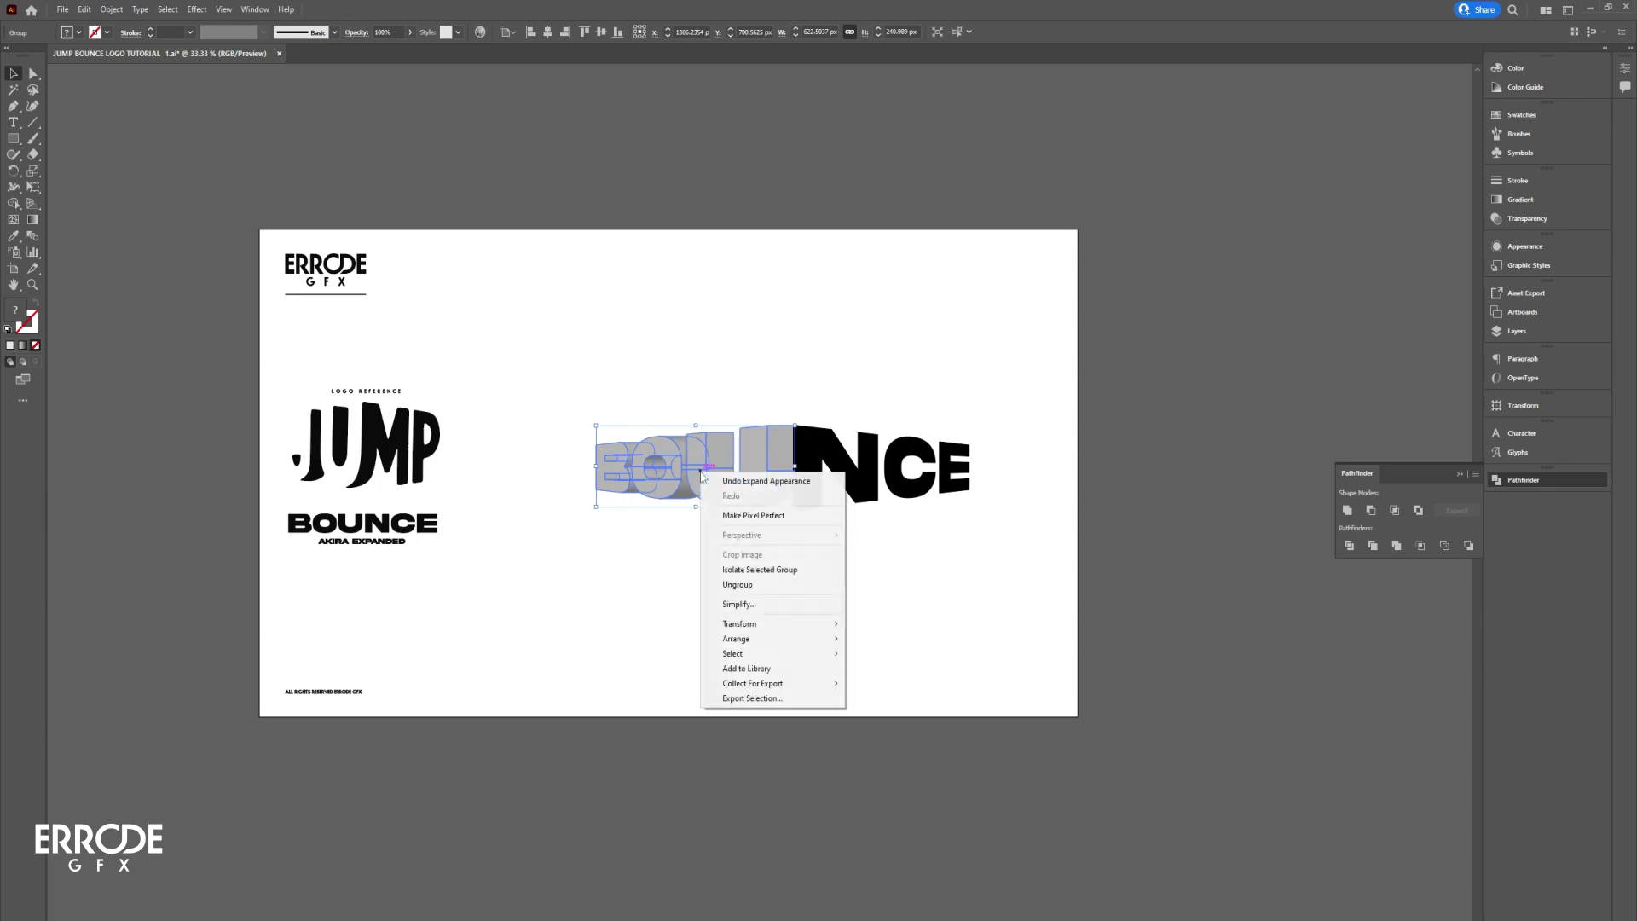
click(754, 585)
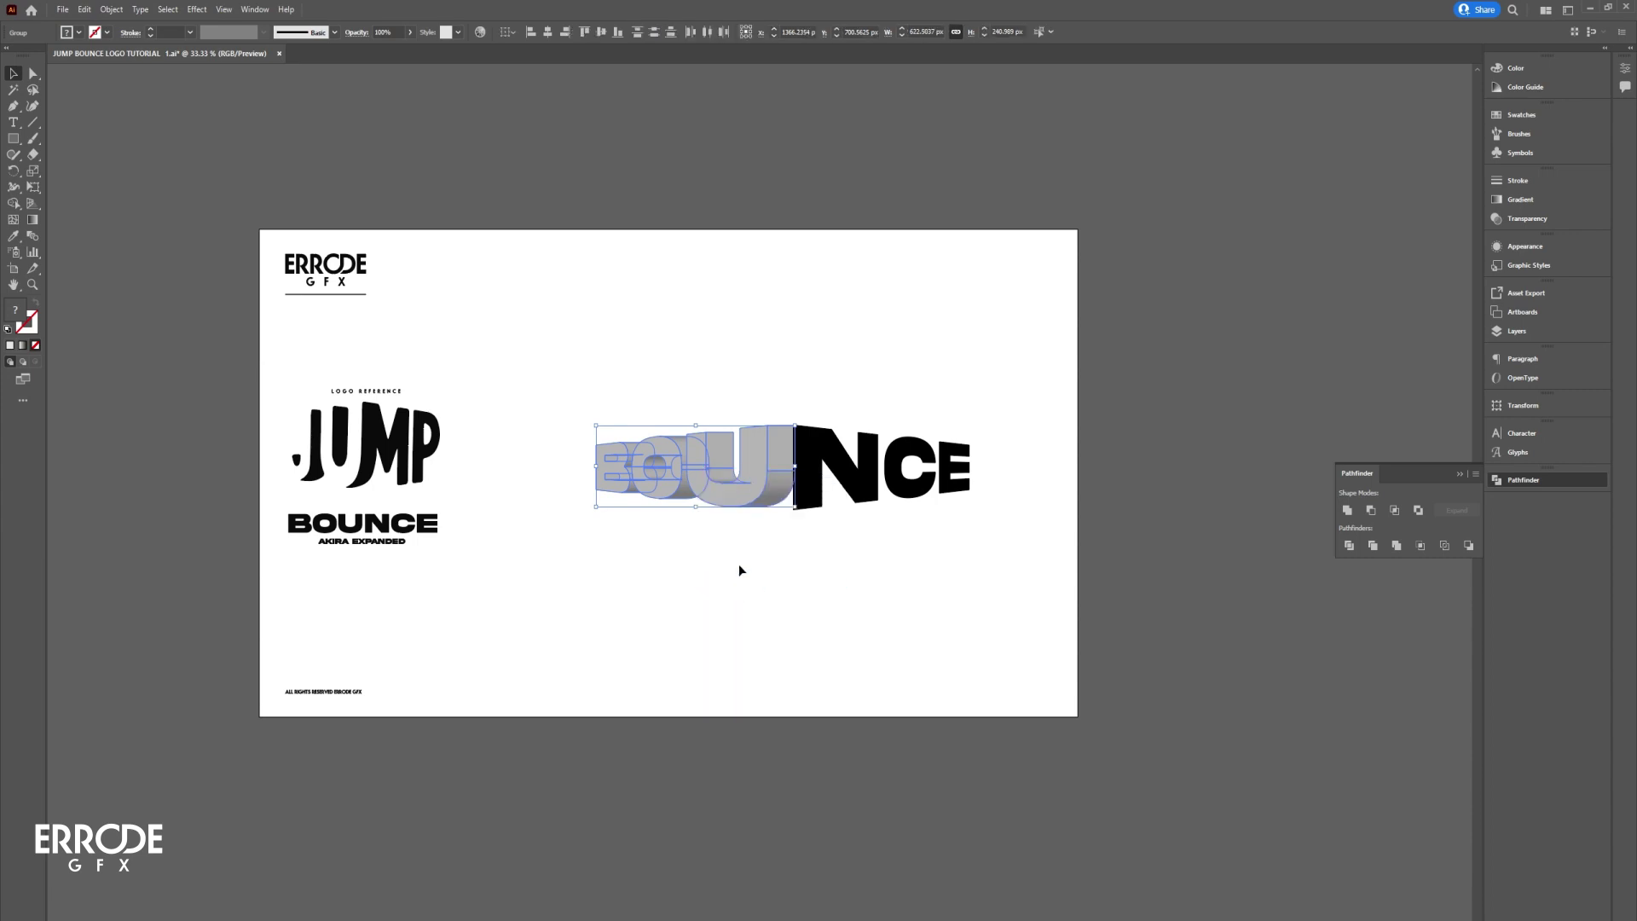
click(673, 532)
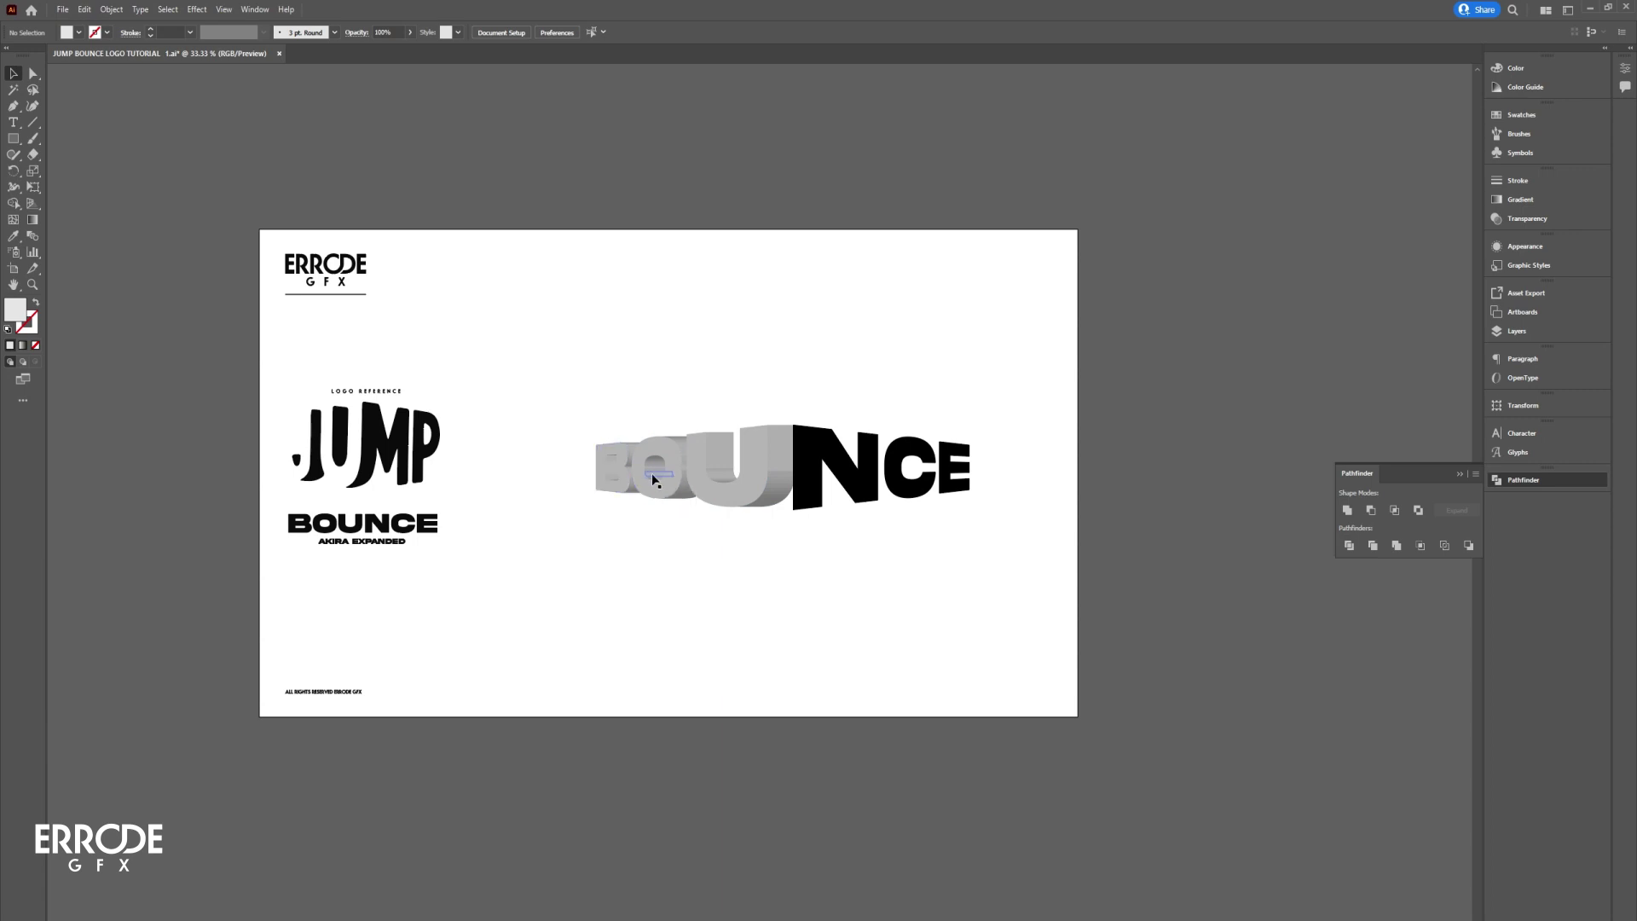
Step: Spread the letters apart, moving the B and O left and the U slightly left
click(614, 478)
drag(621, 479, 522, 477)
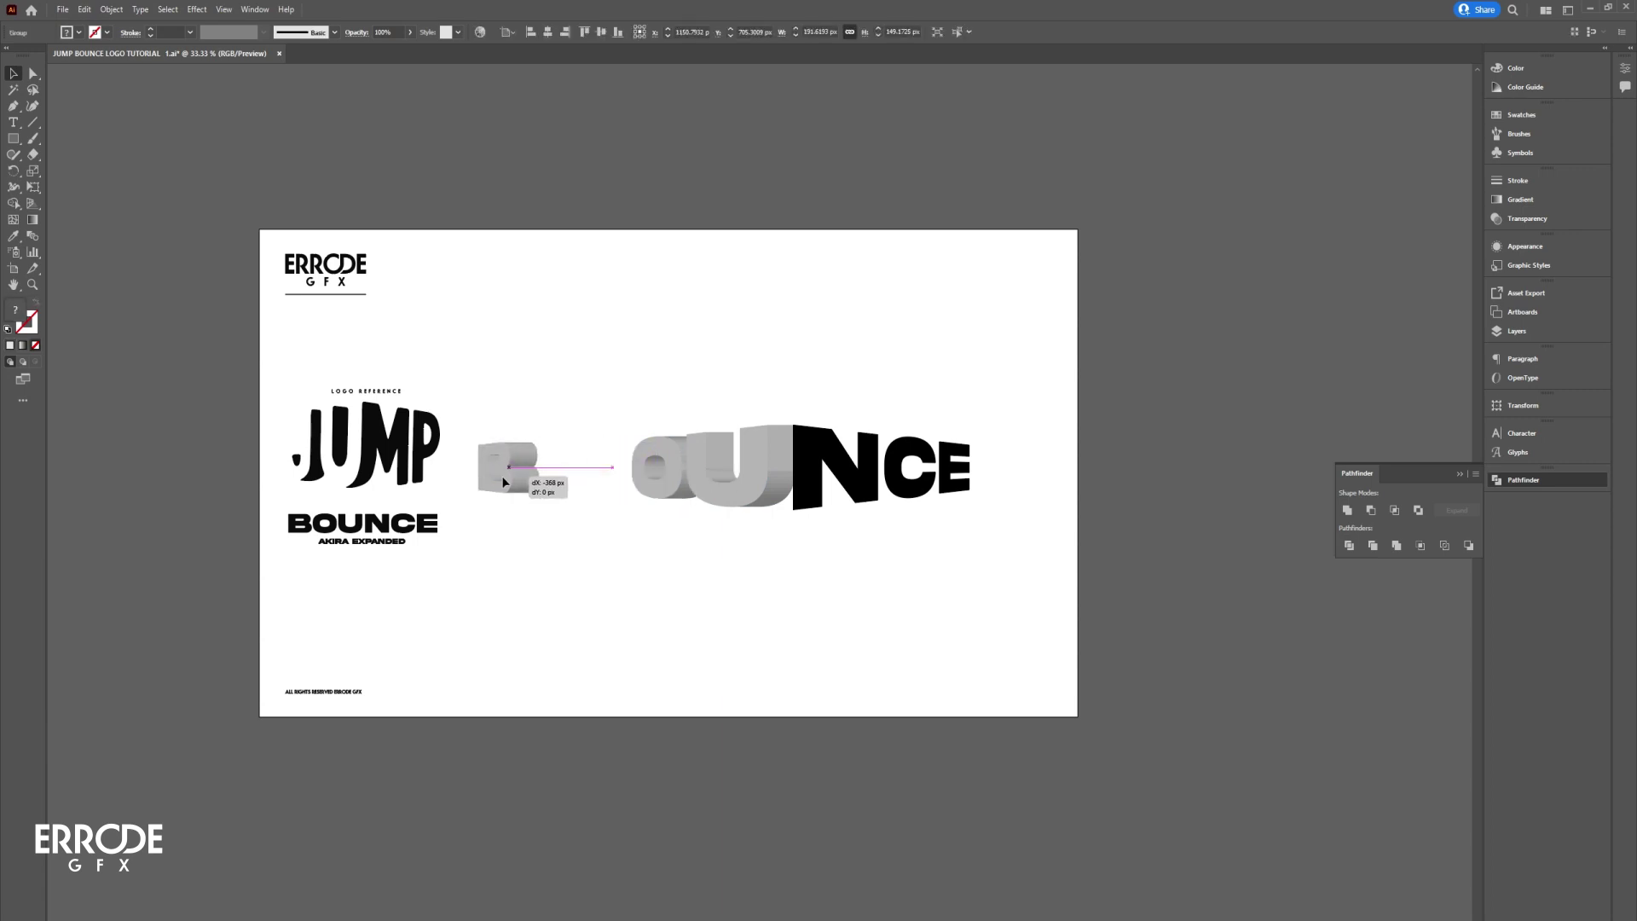
drag(659, 499, 612, 499)
drag(744, 493, 725, 493)
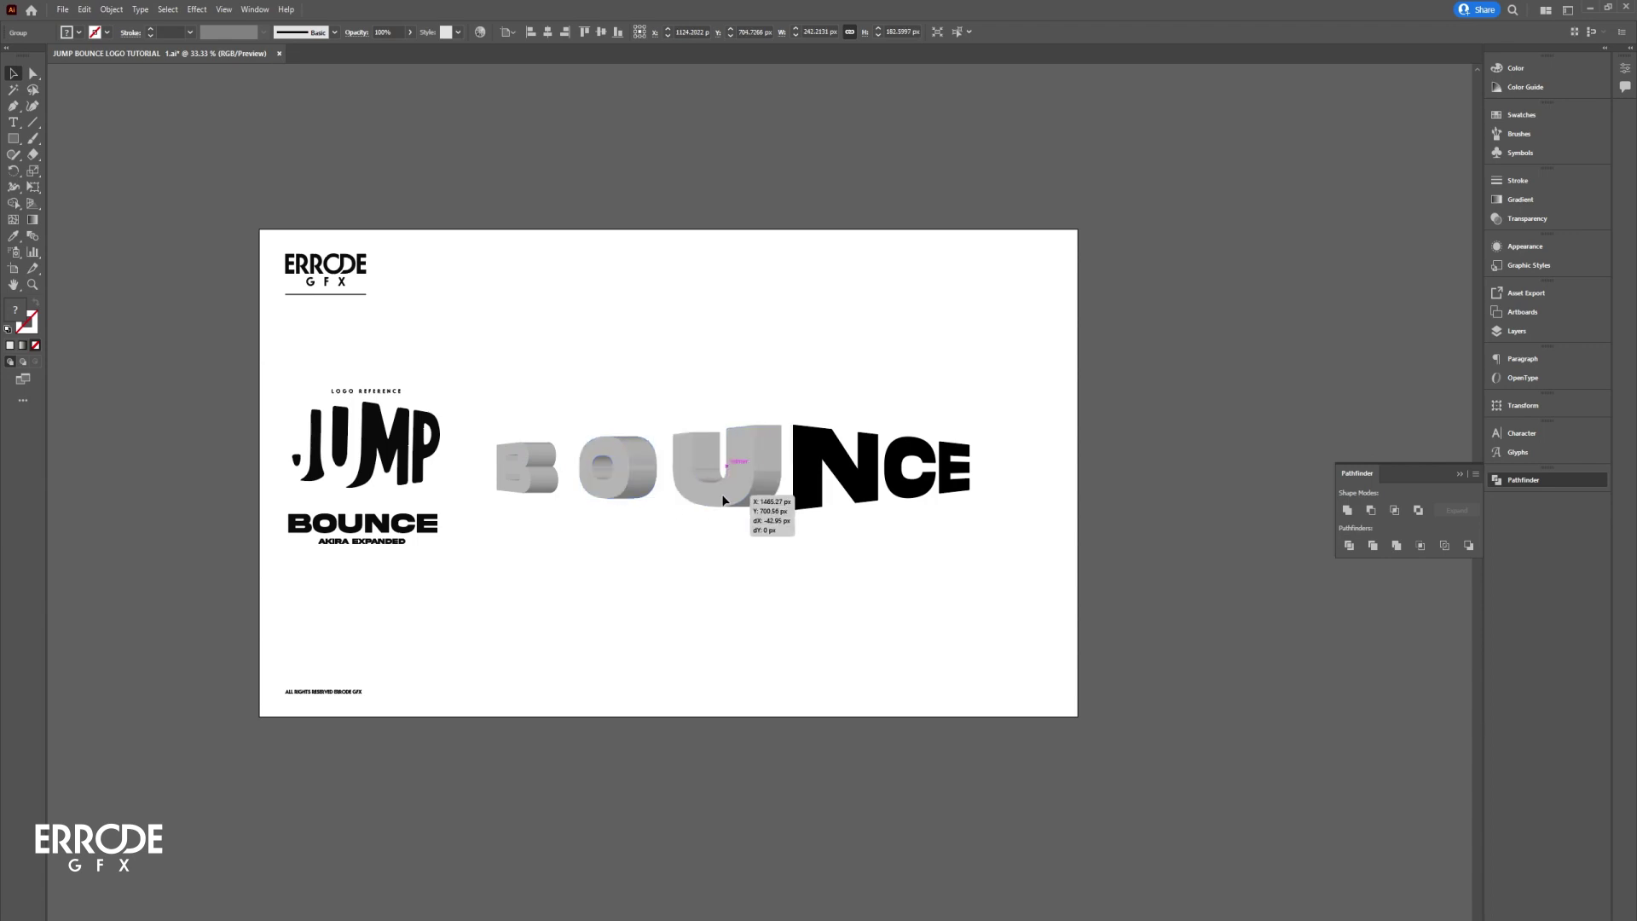
click(714, 562)
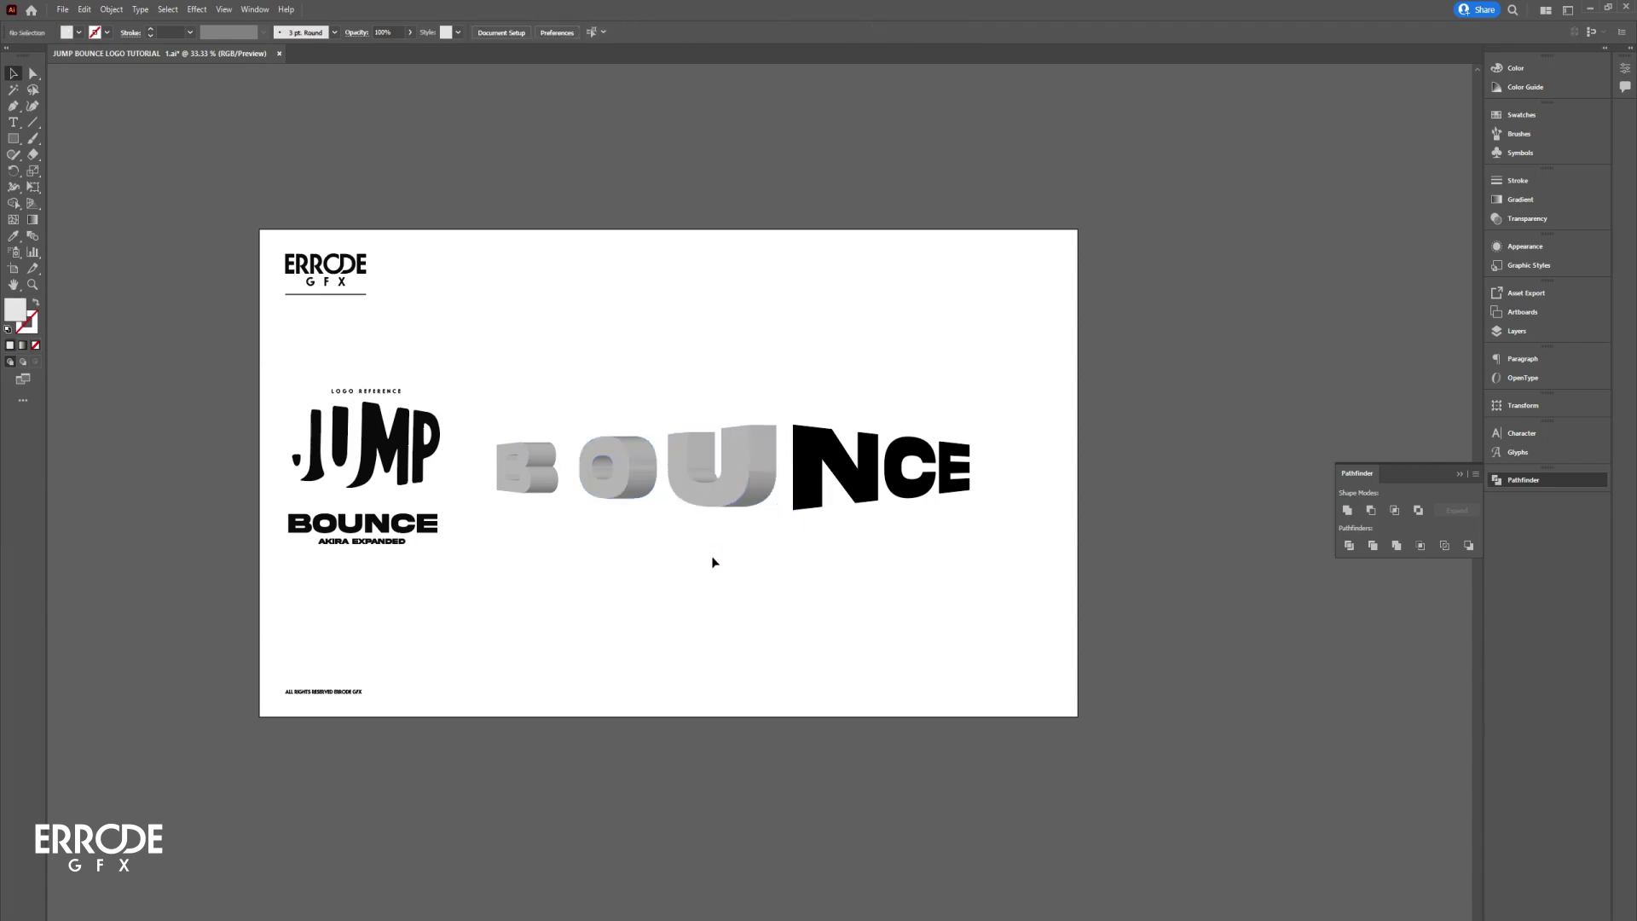
click(623, 486)
click(635, 594)
Step: Ungroup the extruded B into its separate pieces
click(529, 474)
double_click(545, 483)
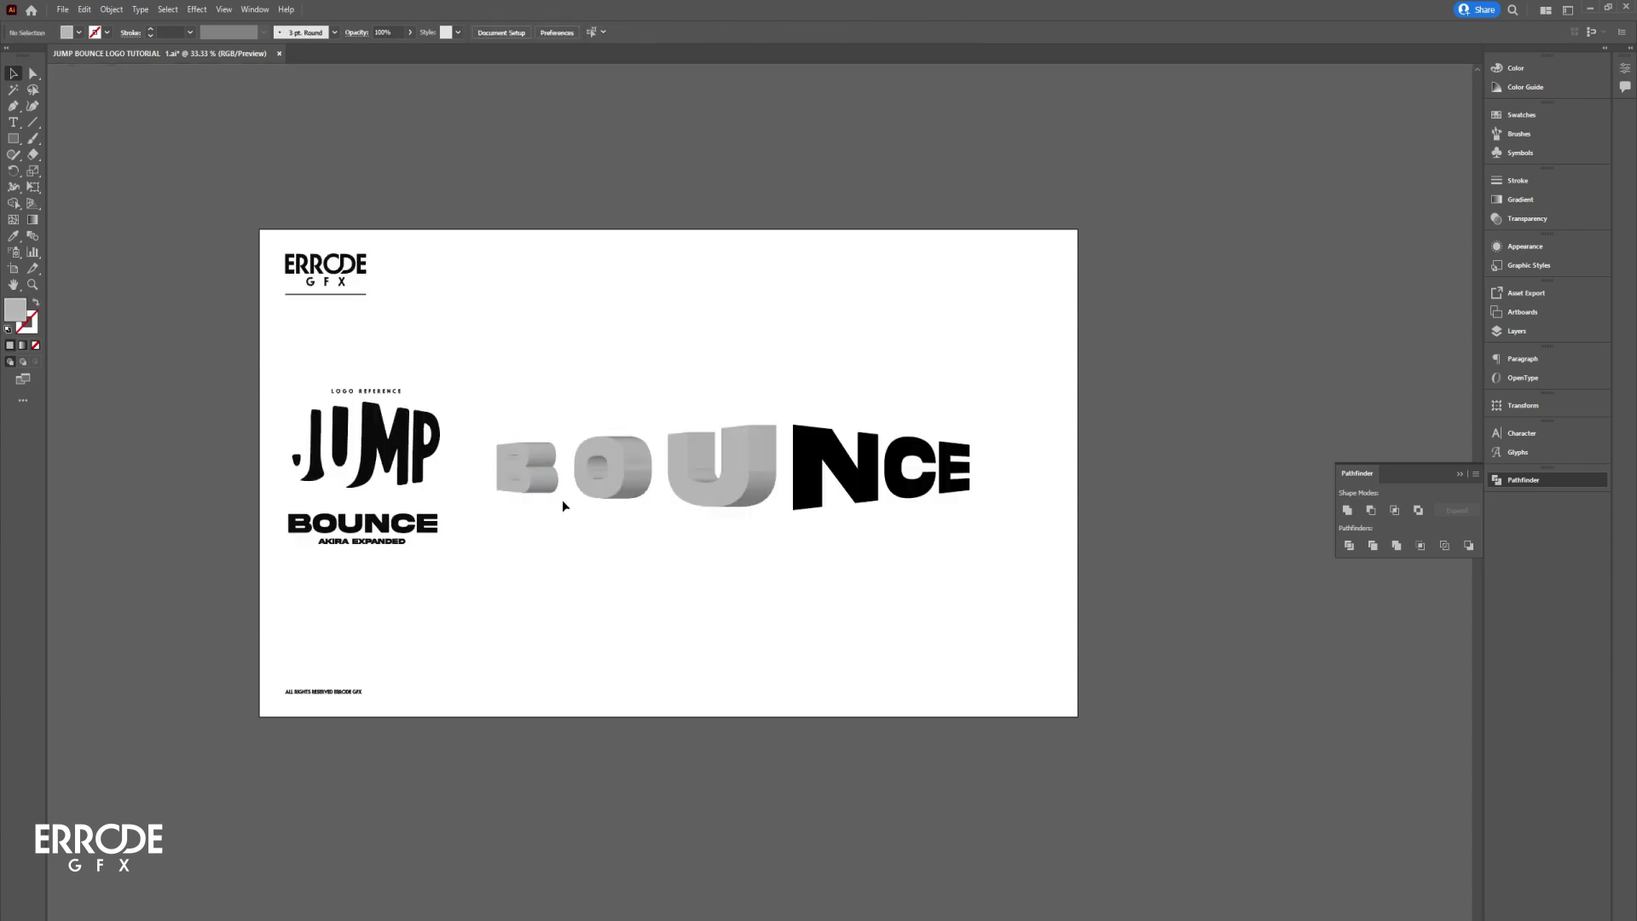
drag(544, 409, 544, 516)
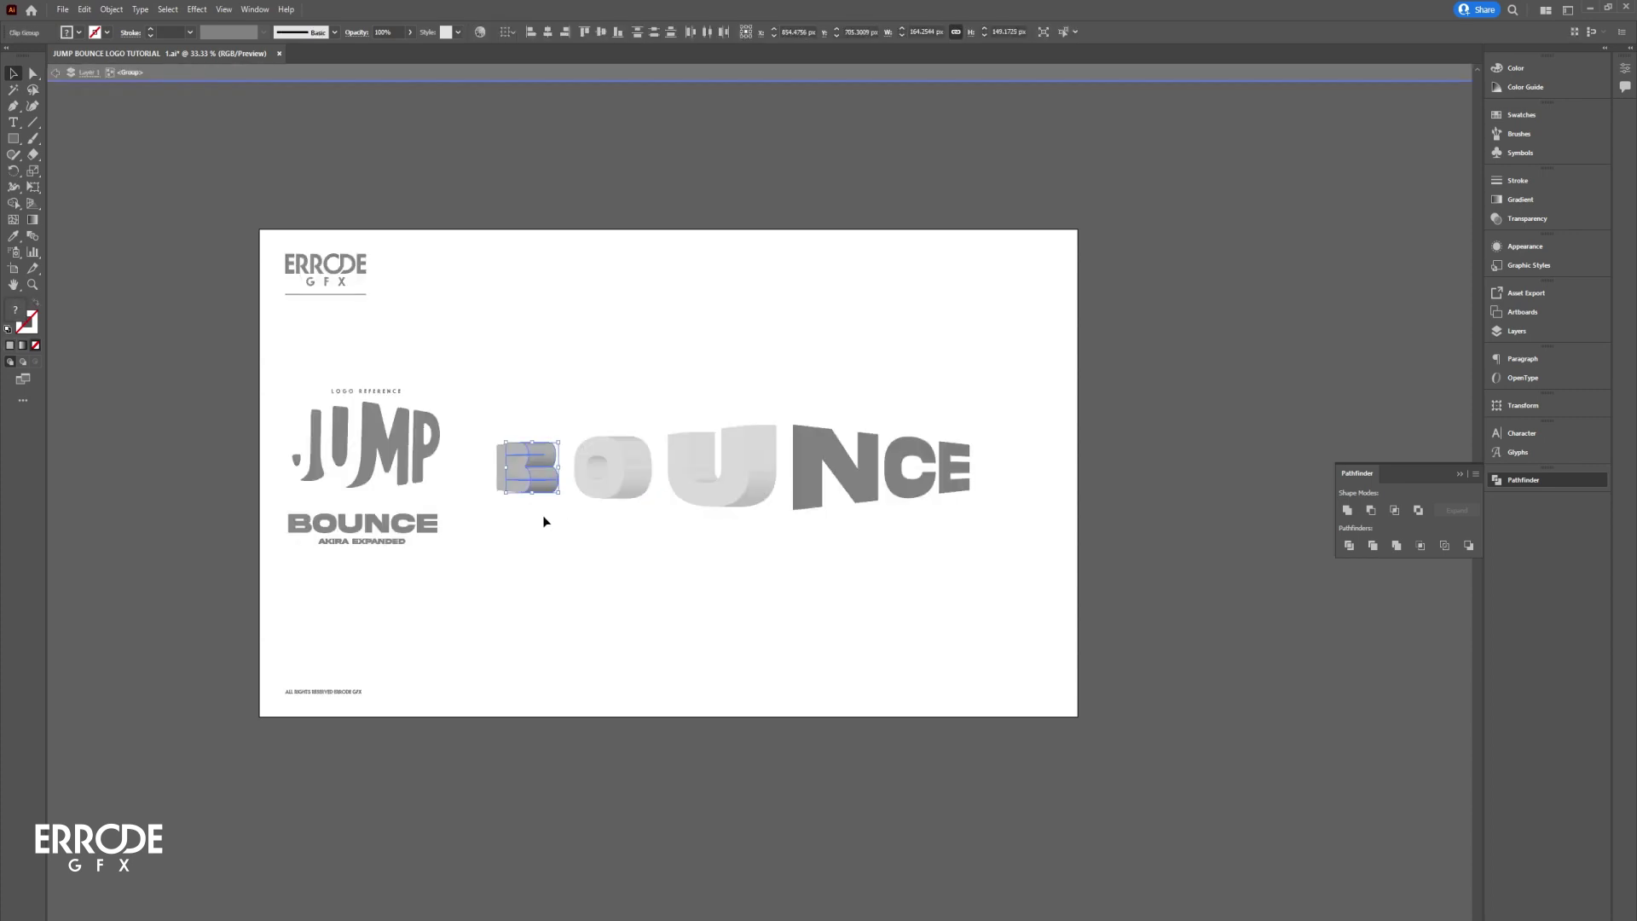
double_click(544, 517)
click(518, 470)
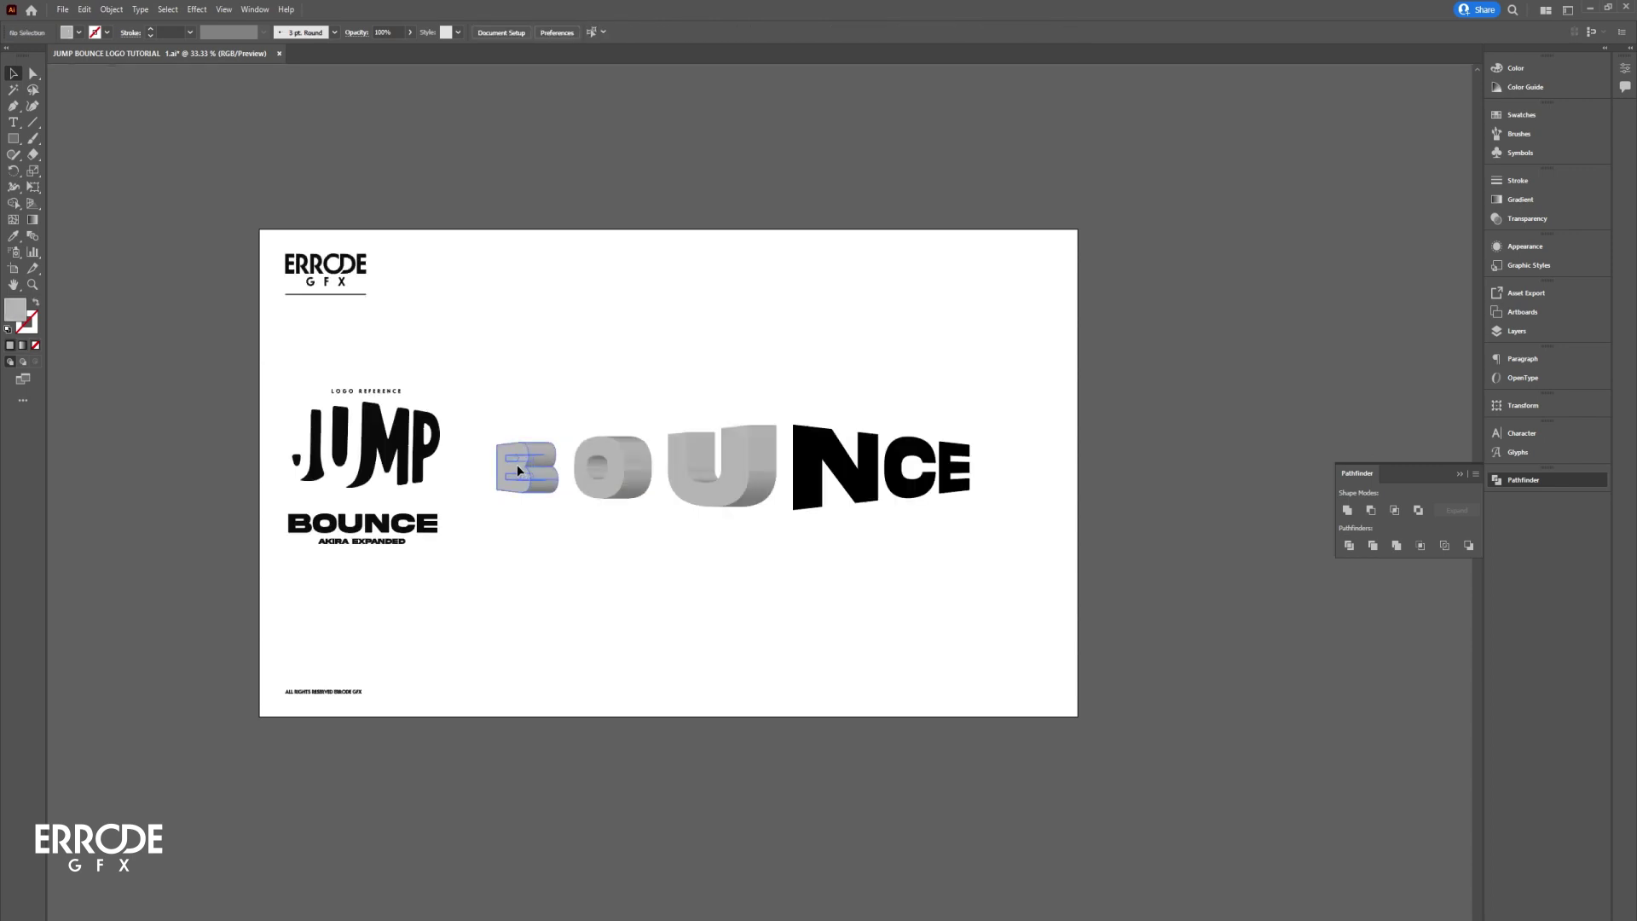
right_click(528, 465)
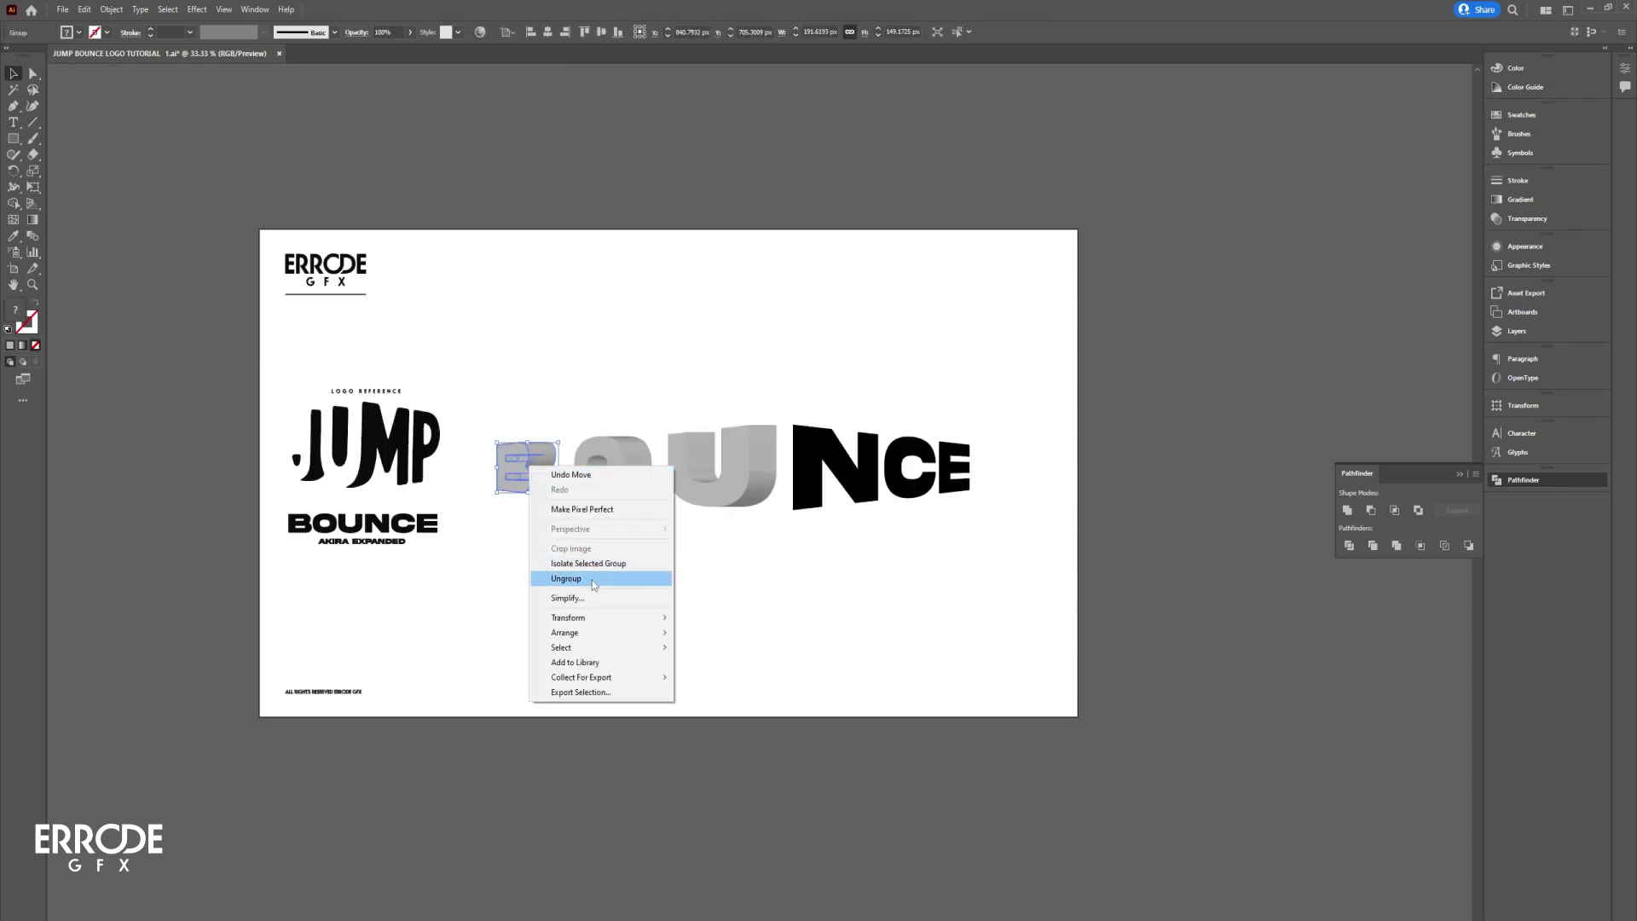
click(594, 579)
Step: Ungroup the extruded O and U into their separate pieces
click(612, 467)
right_click(615, 459)
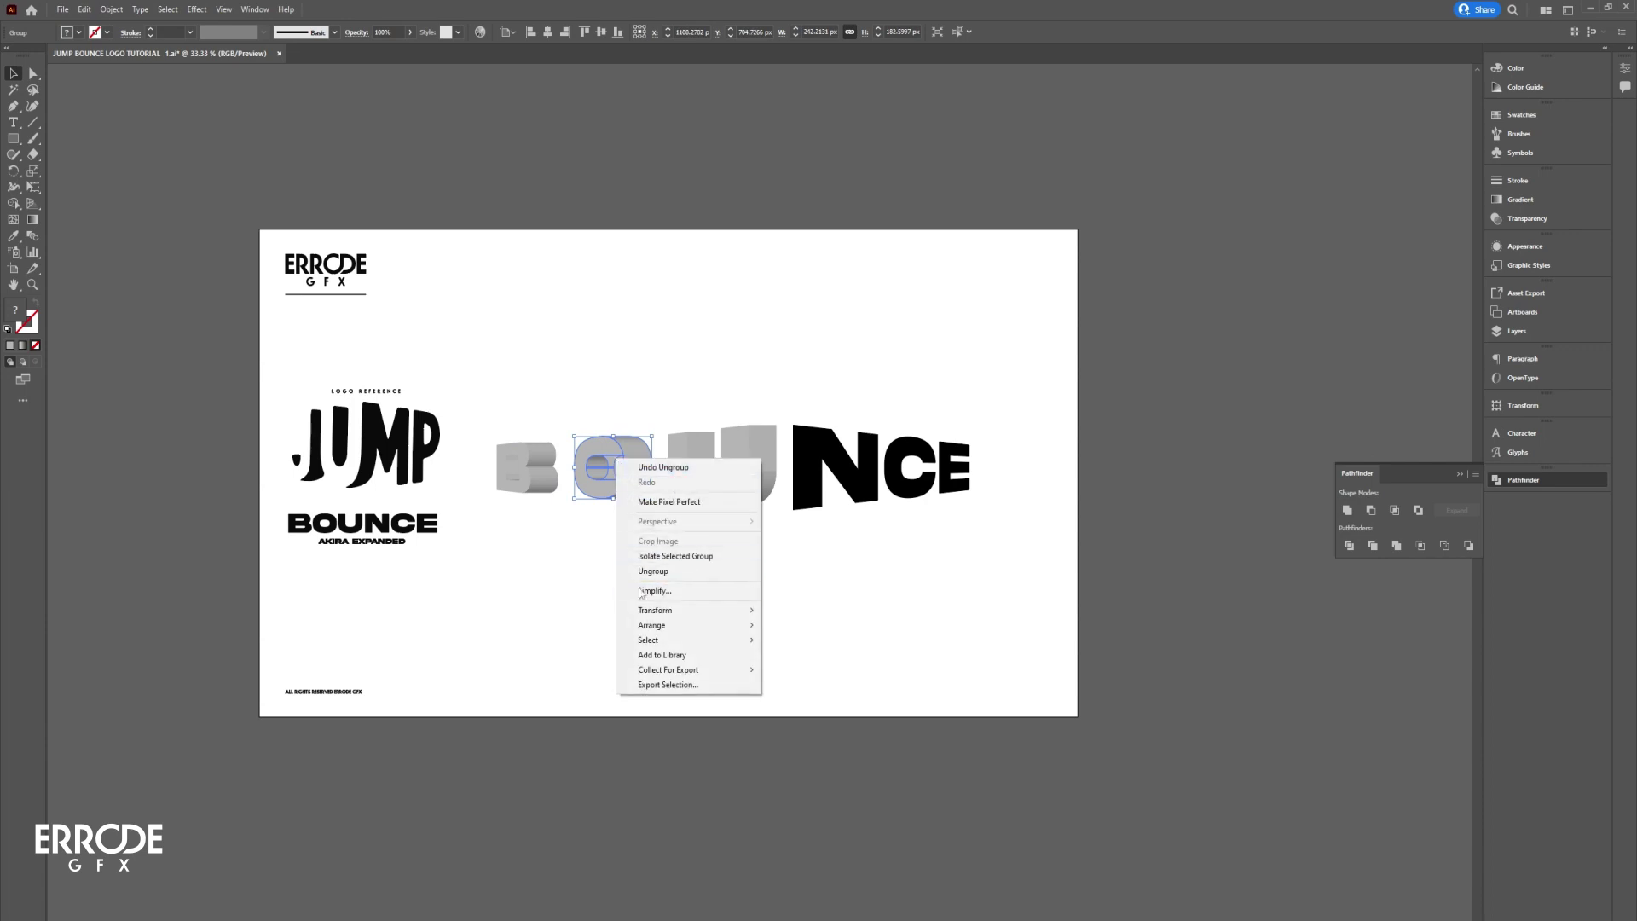
click(649, 572)
click(740, 557)
click(733, 457)
right_click(733, 457)
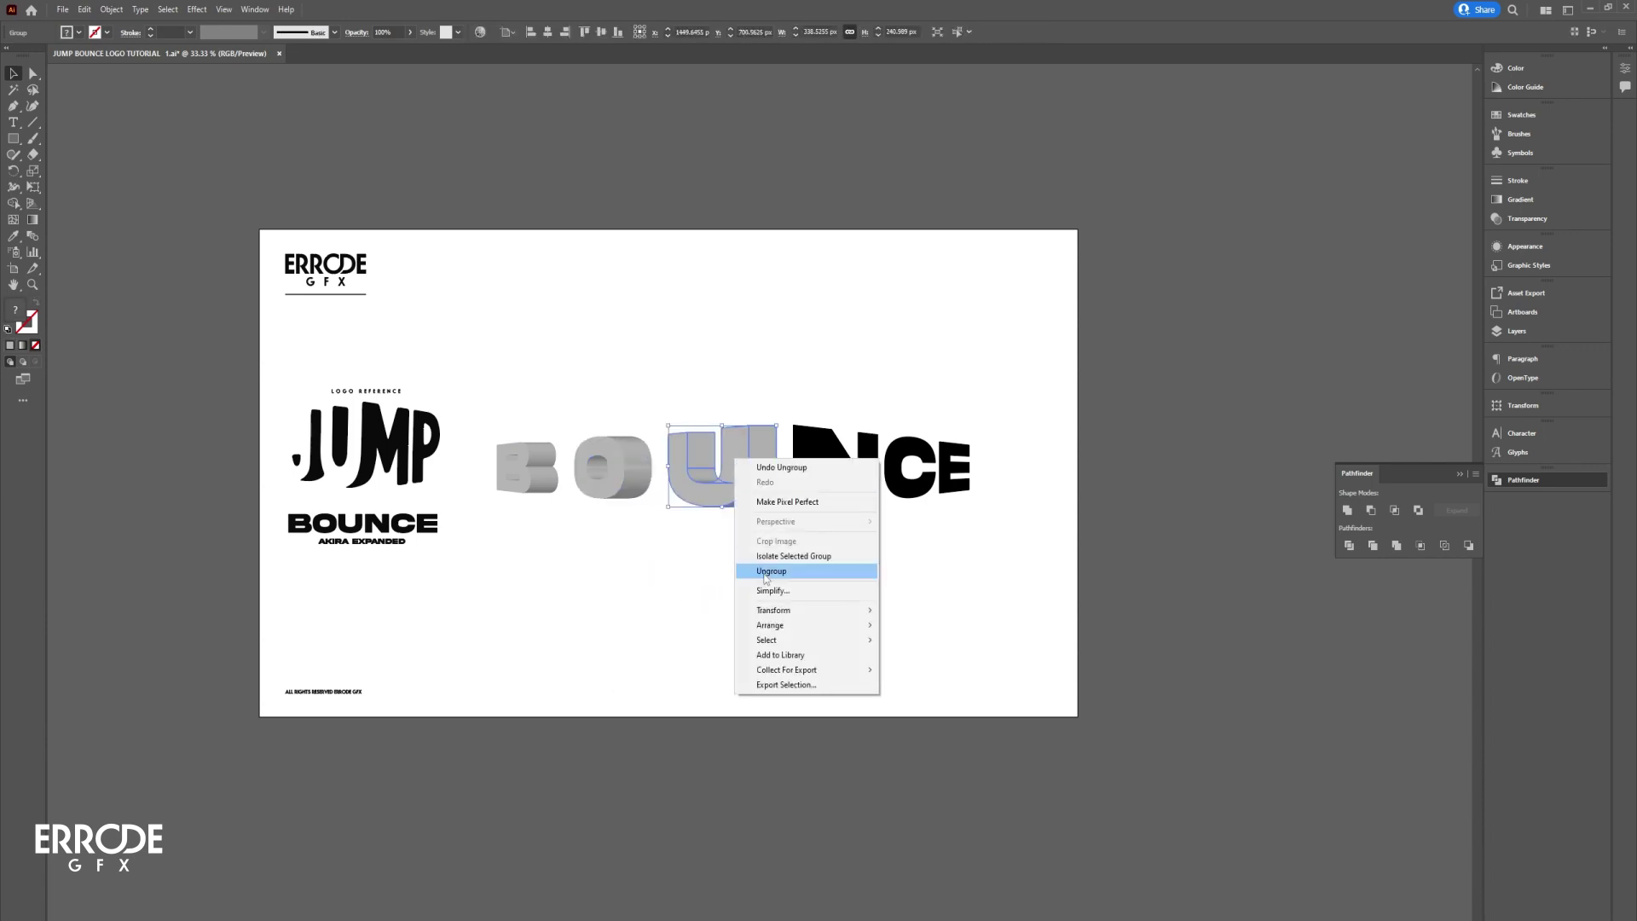
click(764, 570)
click(760, 569)
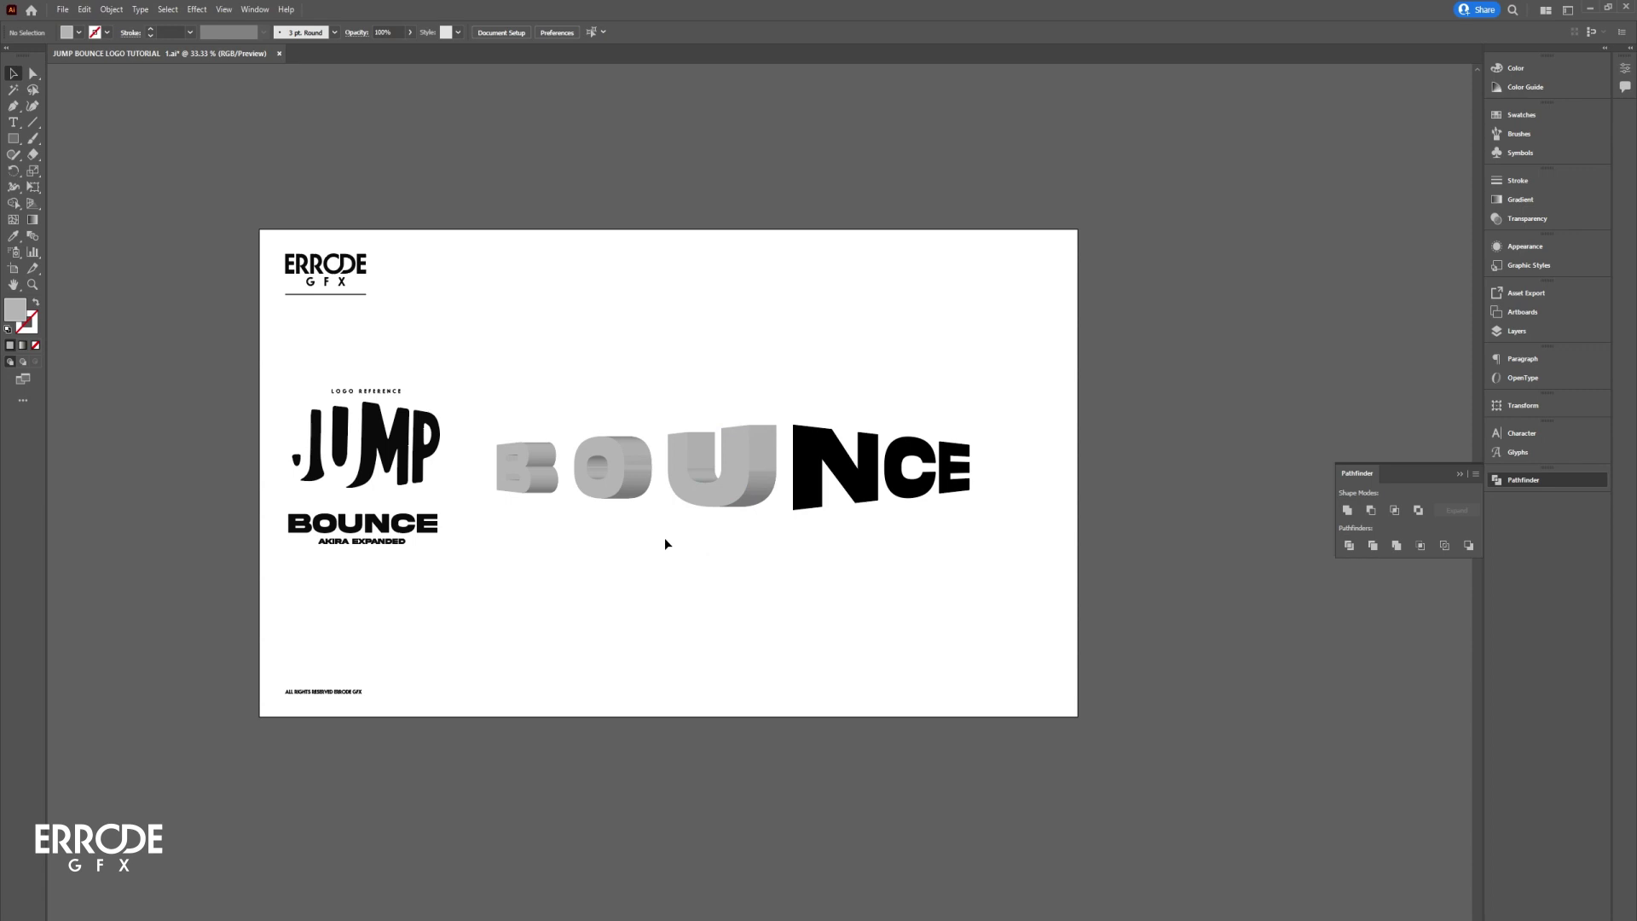
Step: Move the B, O and U faces straight up above the row, leaving their cut lower pieces
click(525, 460)
shift+click(600, 450)
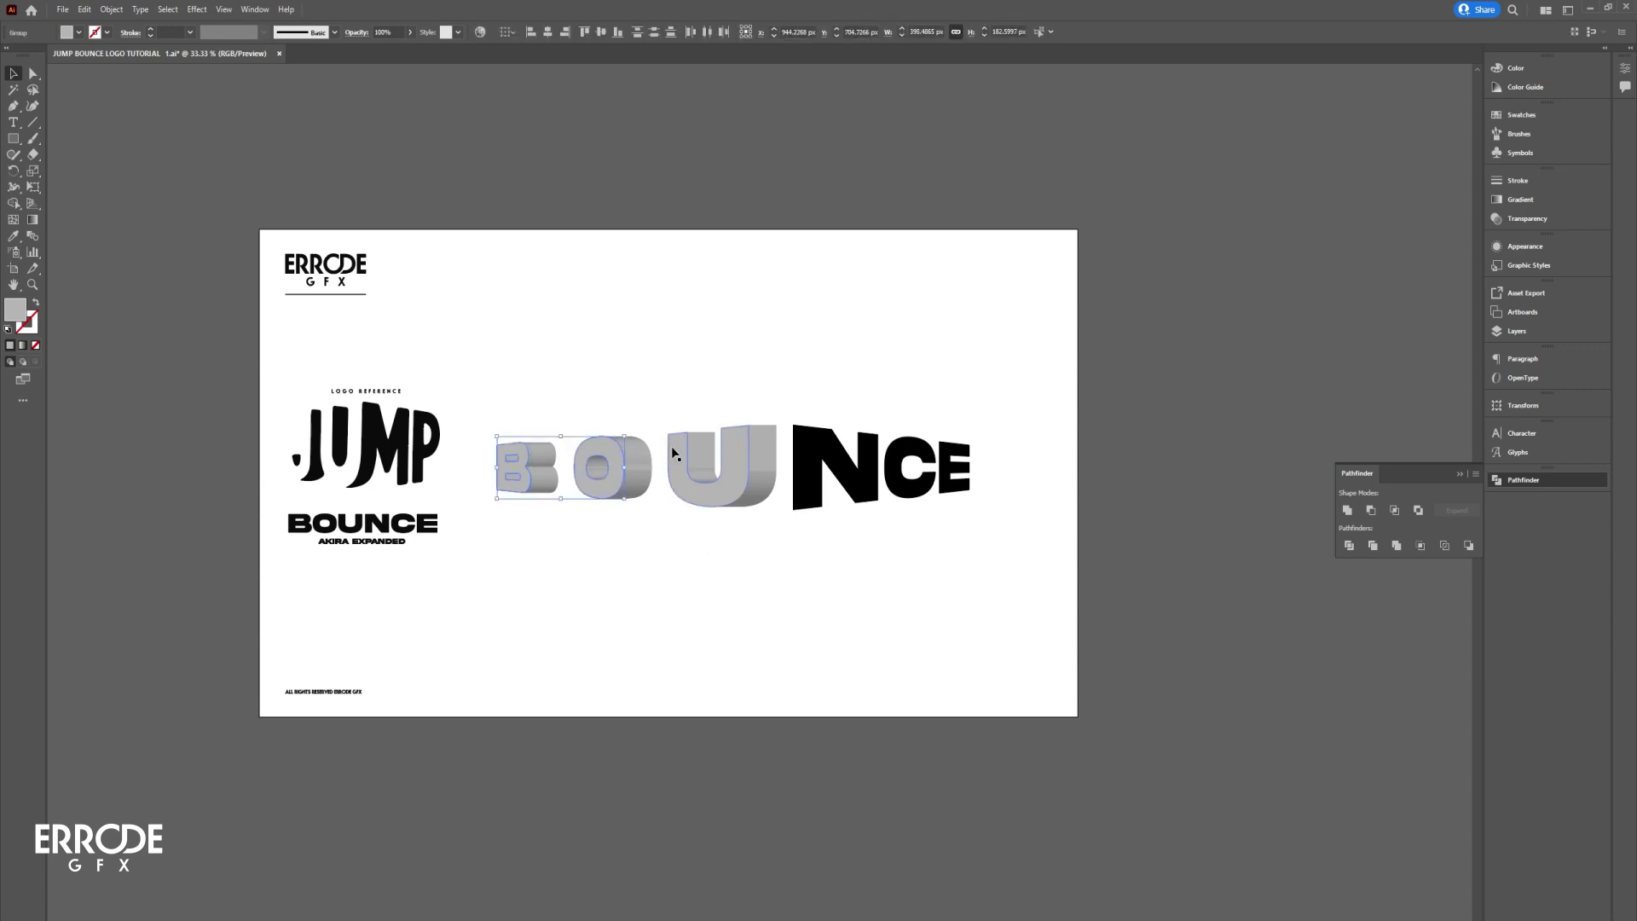
shift+click(682, 455)
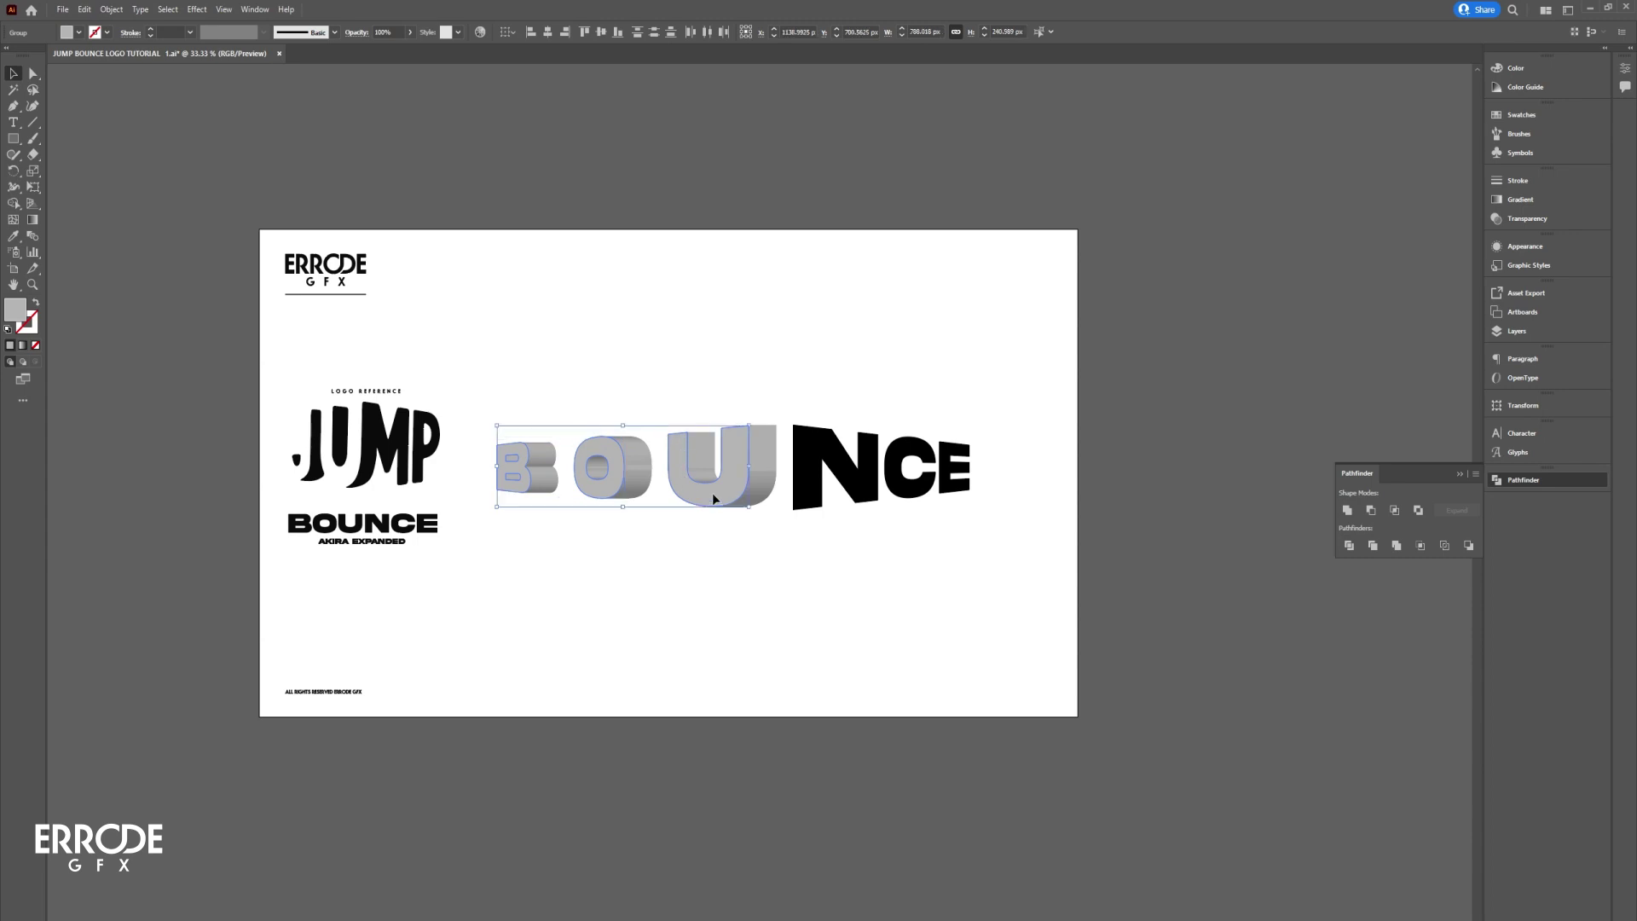
drag(713, 498, 711, 394)
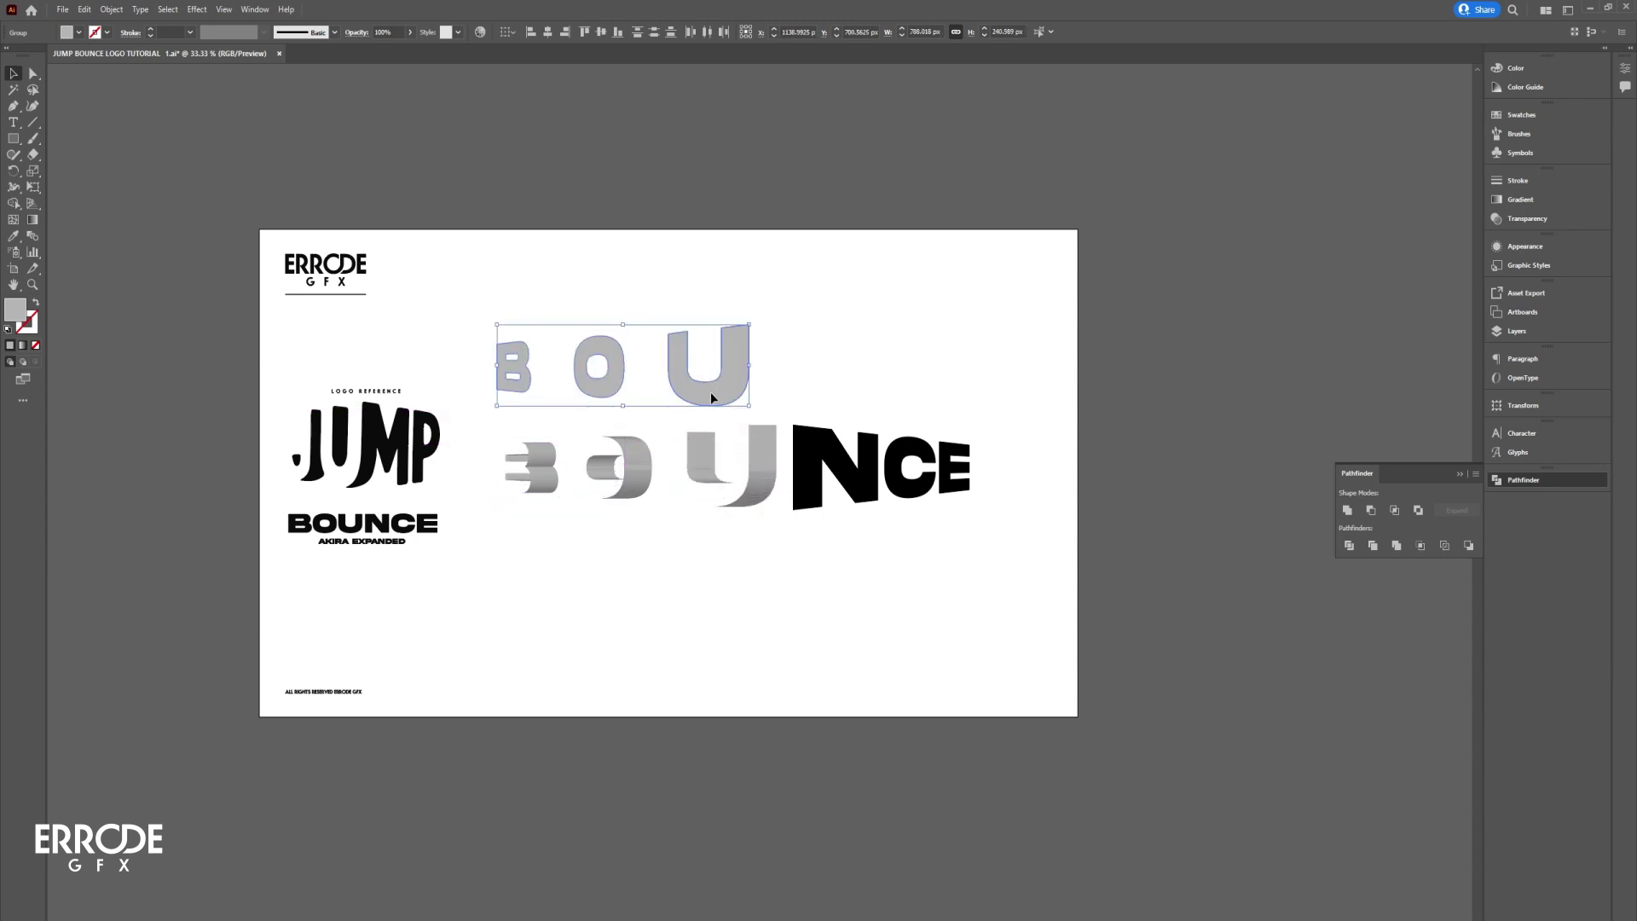
click(729, 564)
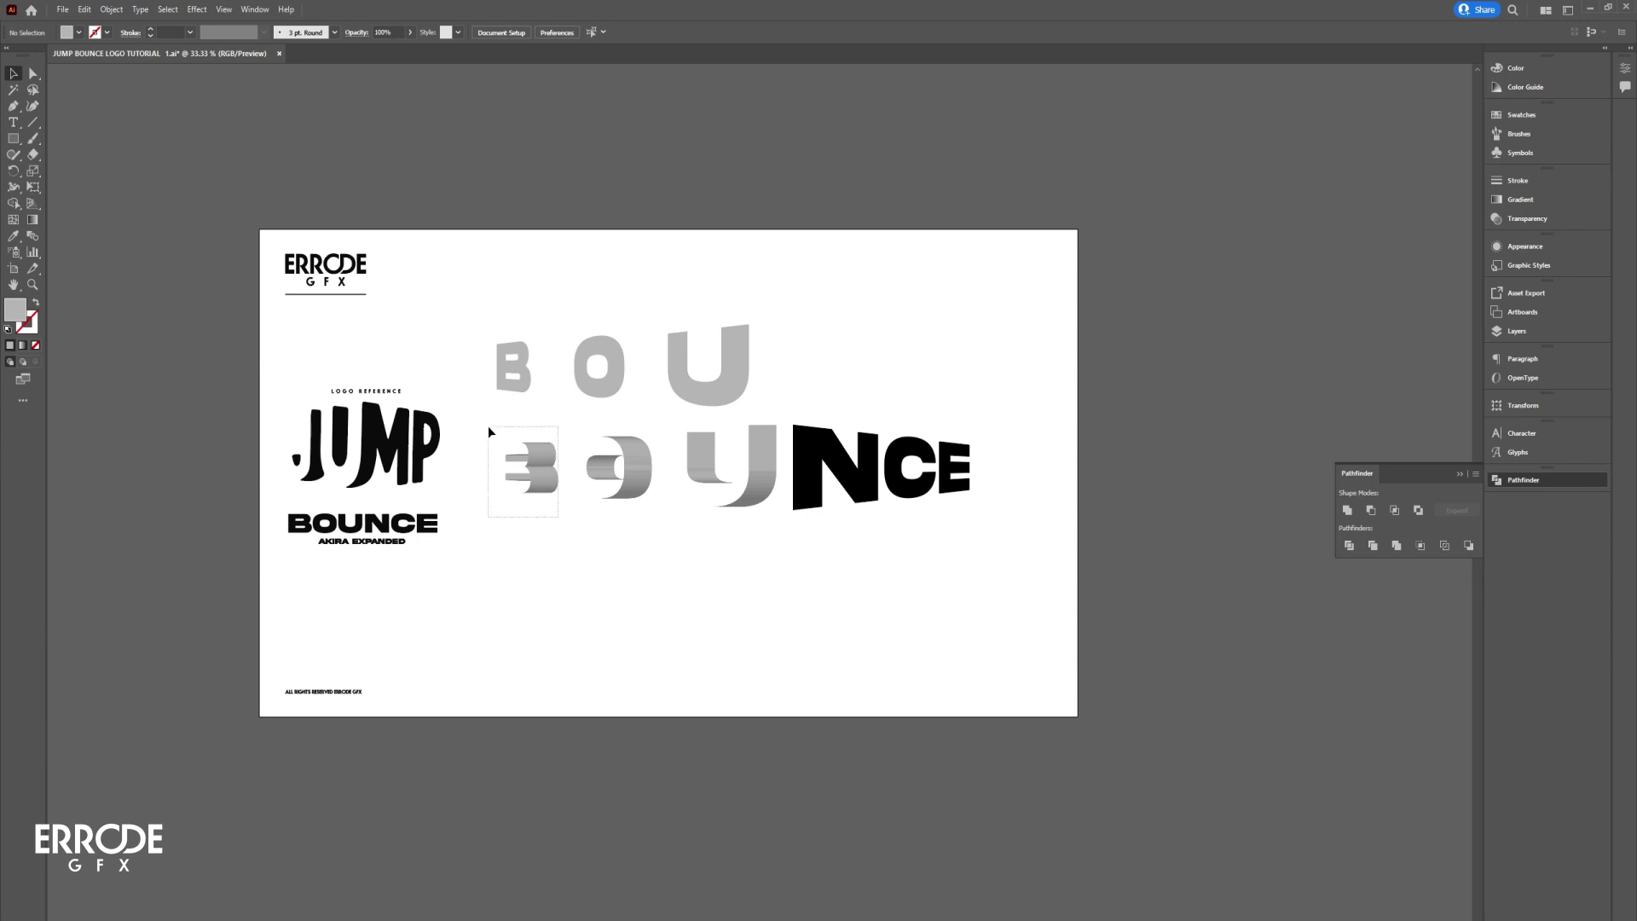
click(538, 456)
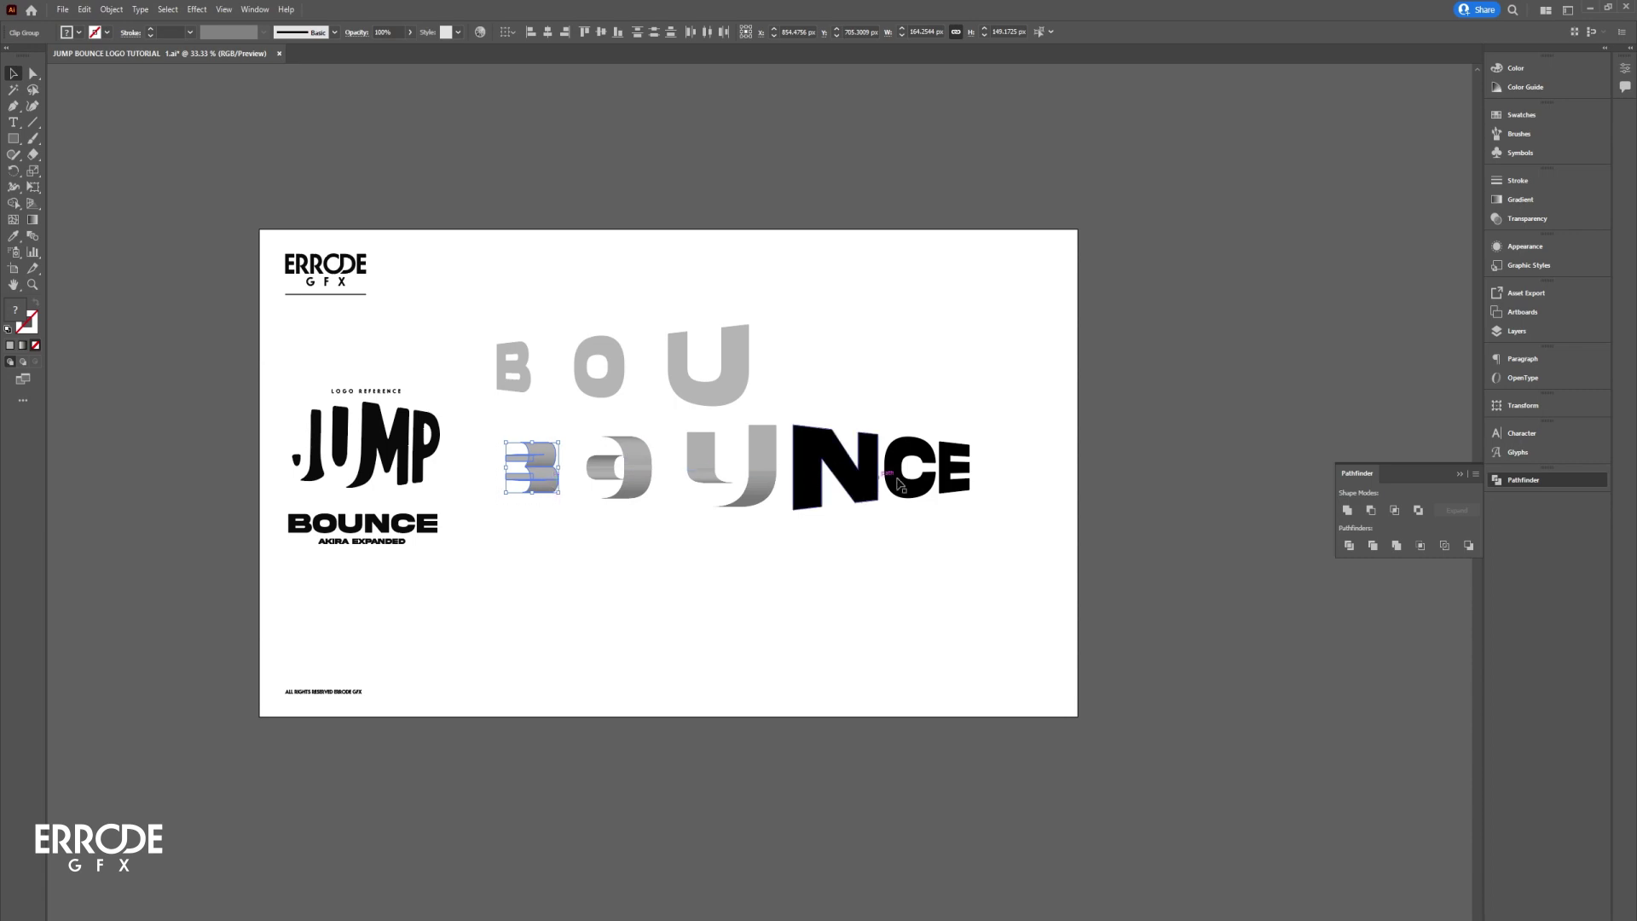
Step: Merge the B, O and U lower pieces each into one shape with Pathfinder Unite
click(1522, 480)
click(1522, 483)
click(1347, 511)
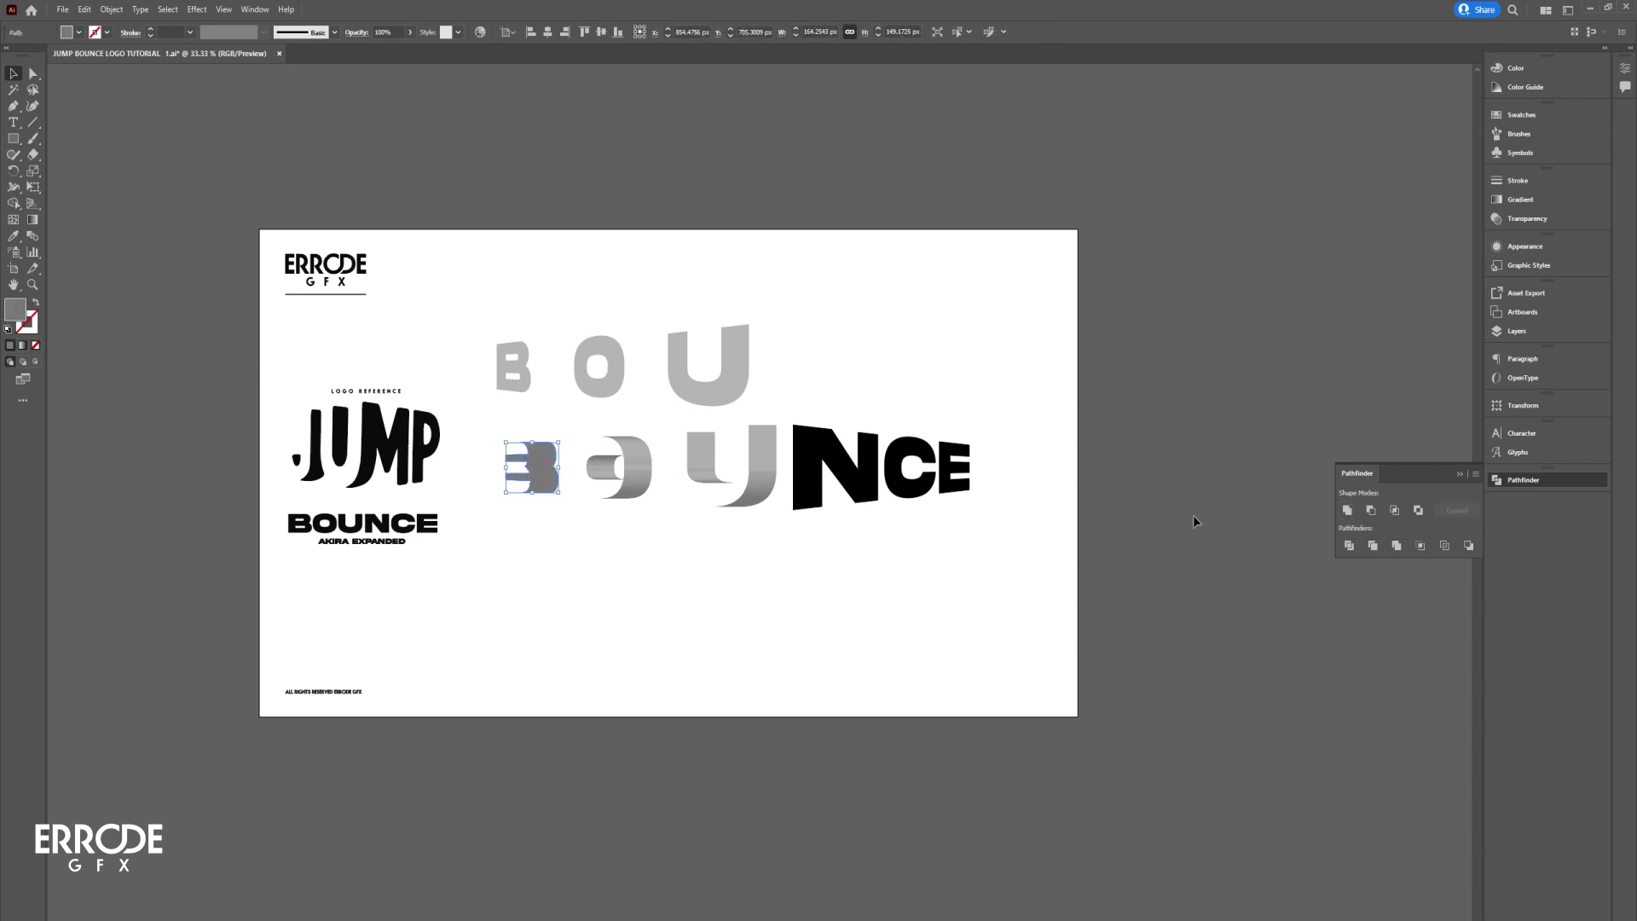
click(648, 527)
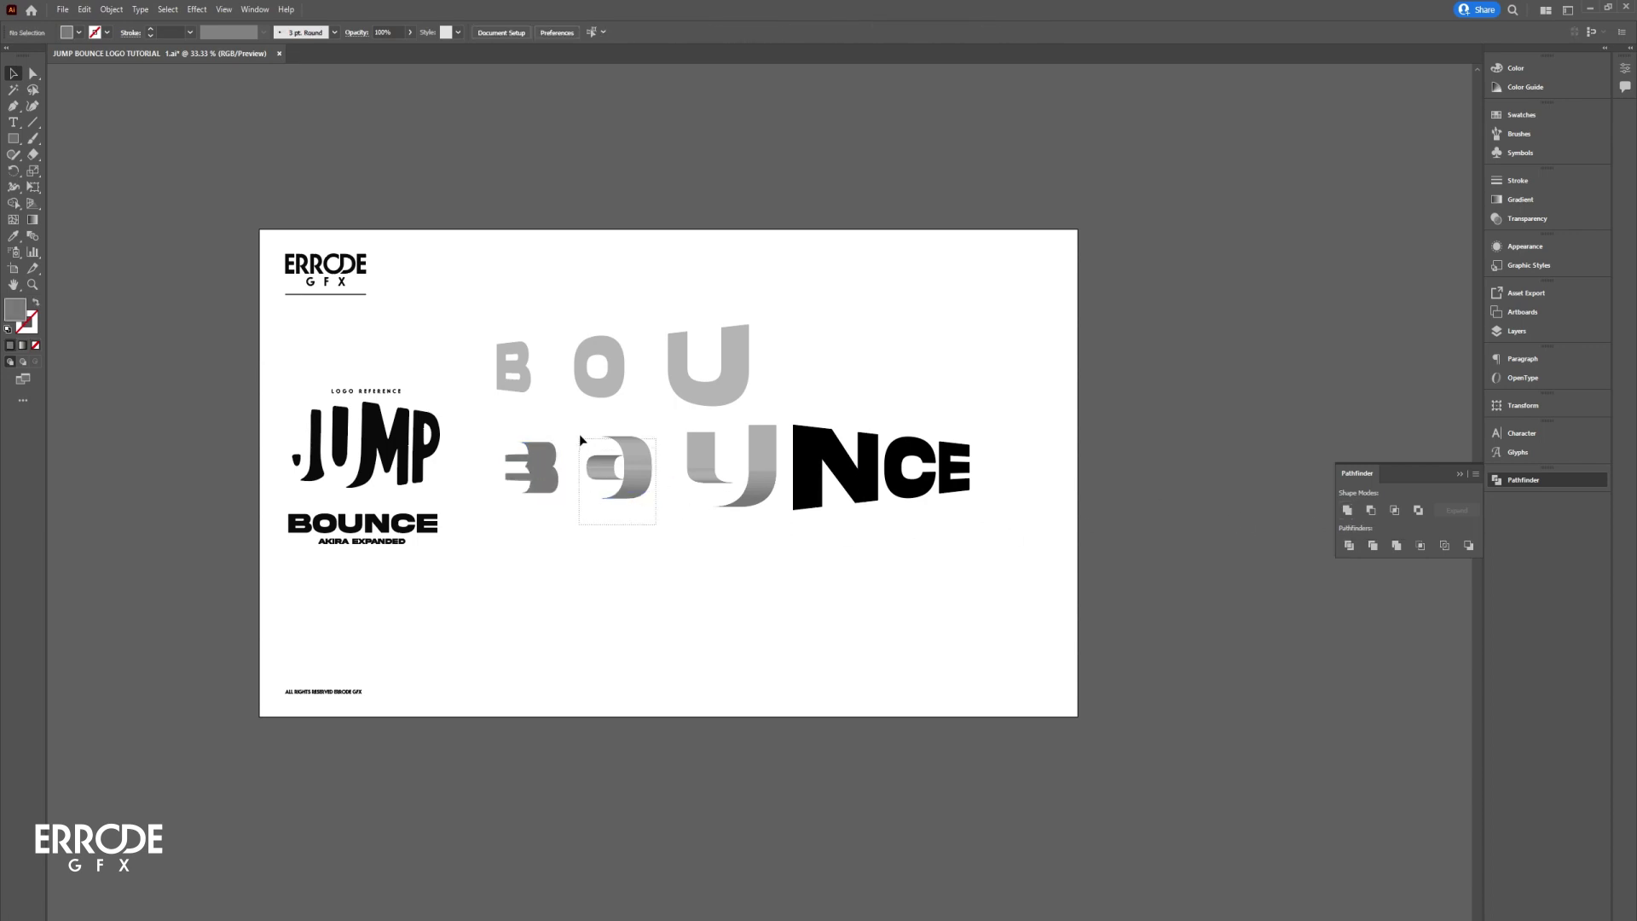
drag(580, 433, 657, 504)
click(1347, 511)
drag(758, 543, 692, 440)
click(1348, 511)
click(720, 602)
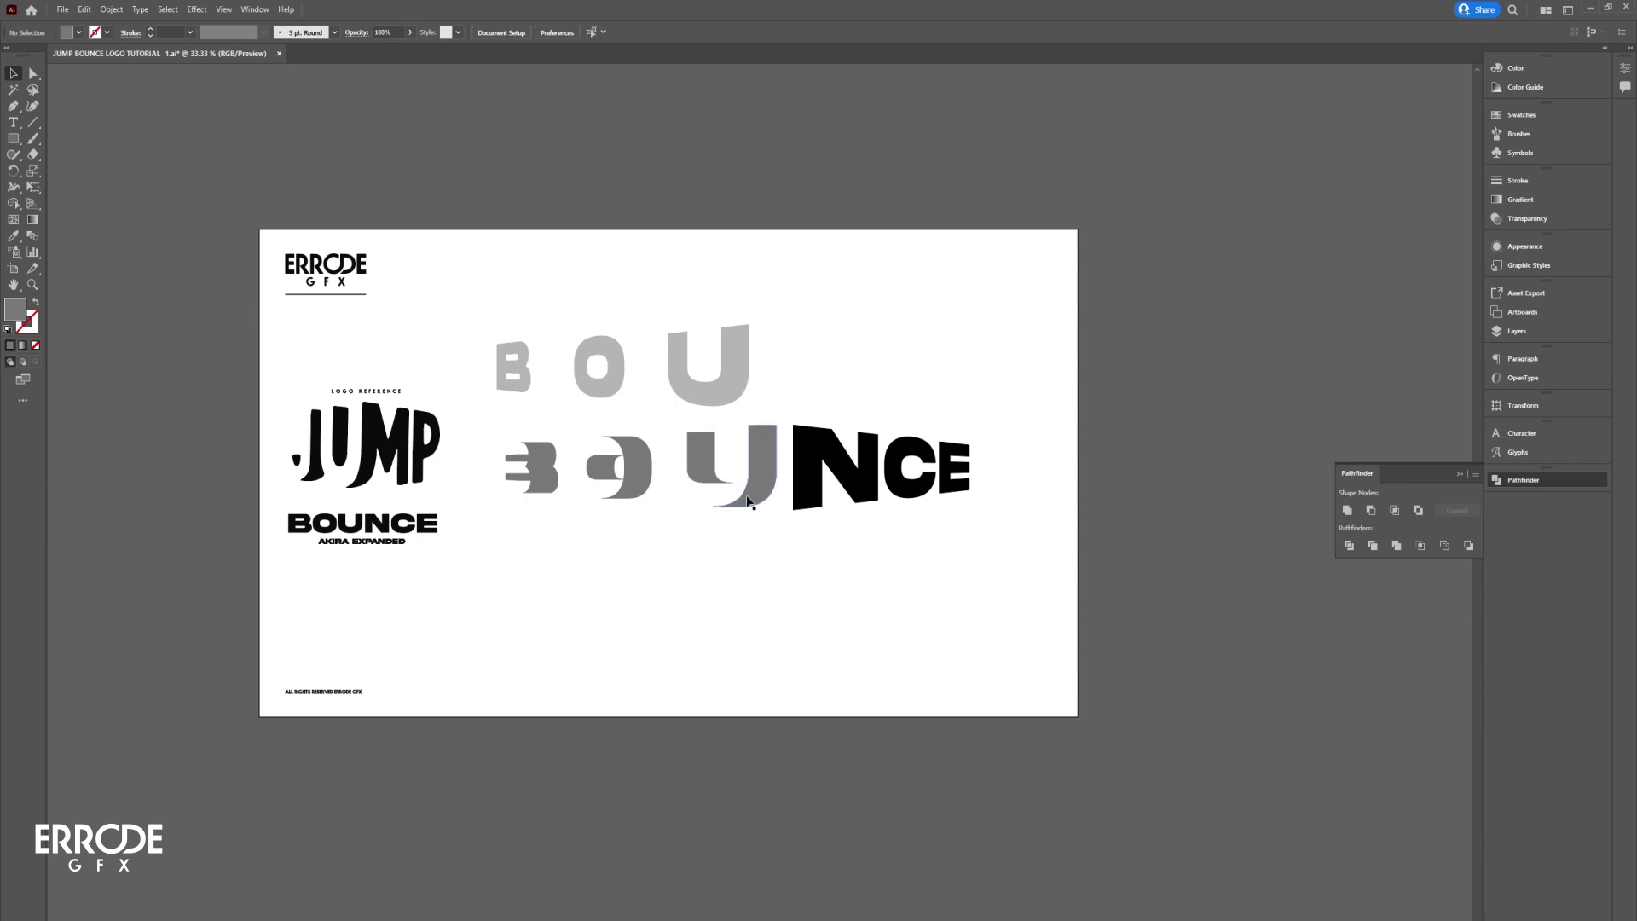
Step: Ungroup the U and slide its right stroke 88 px right toward the N
click(760, 452)
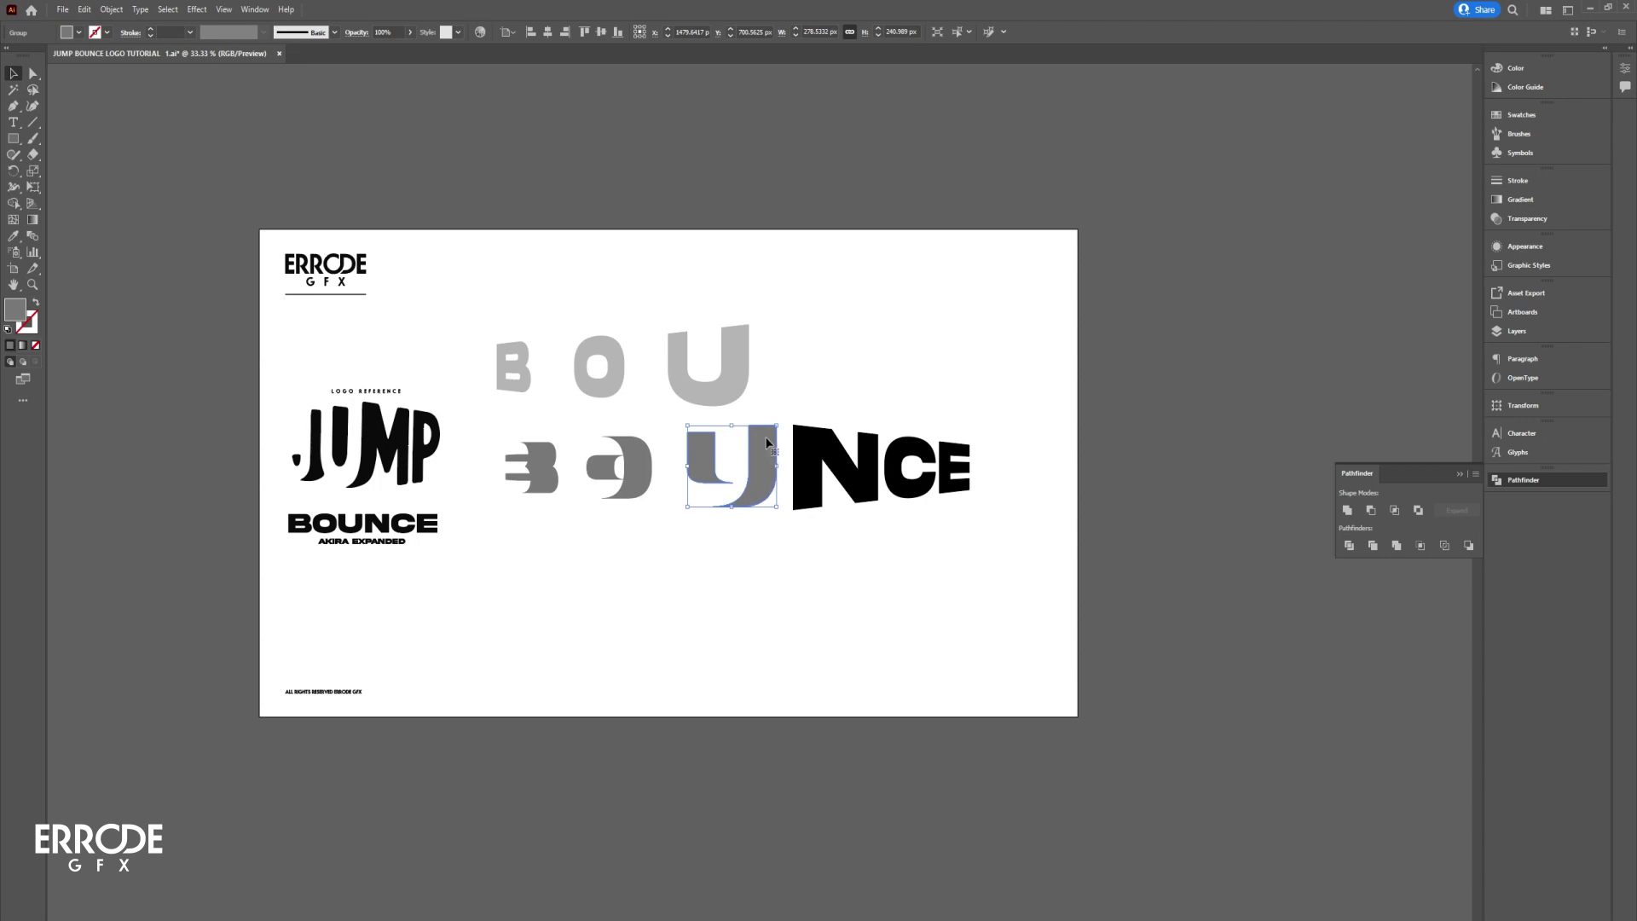
right_click(765, 439)
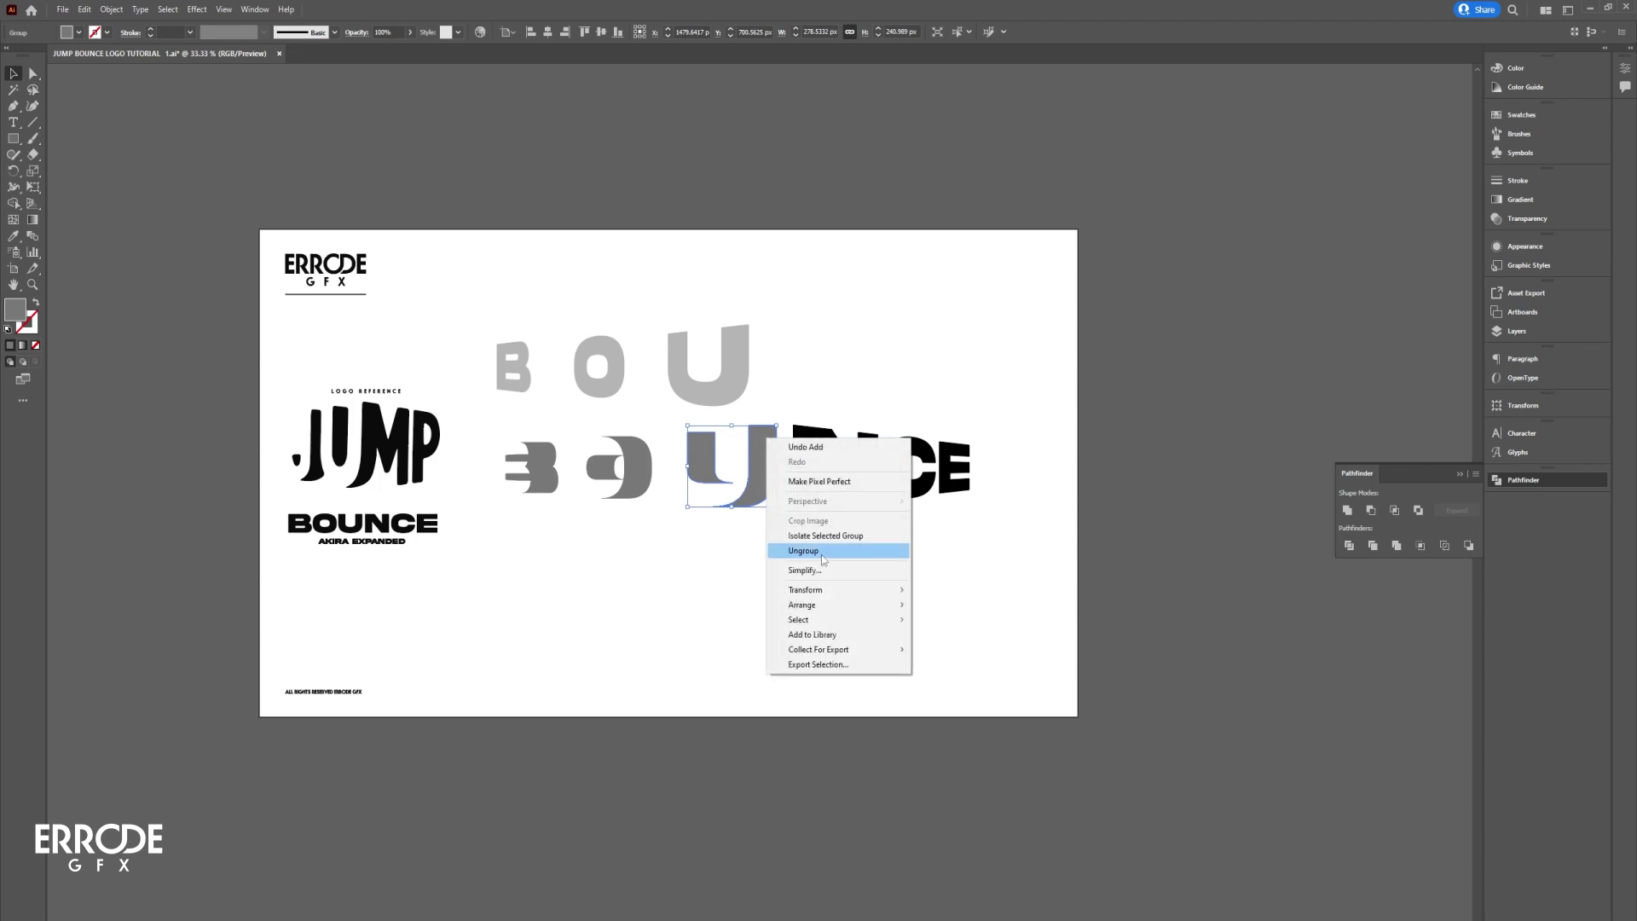
click(821, 552)
click(789, 573)
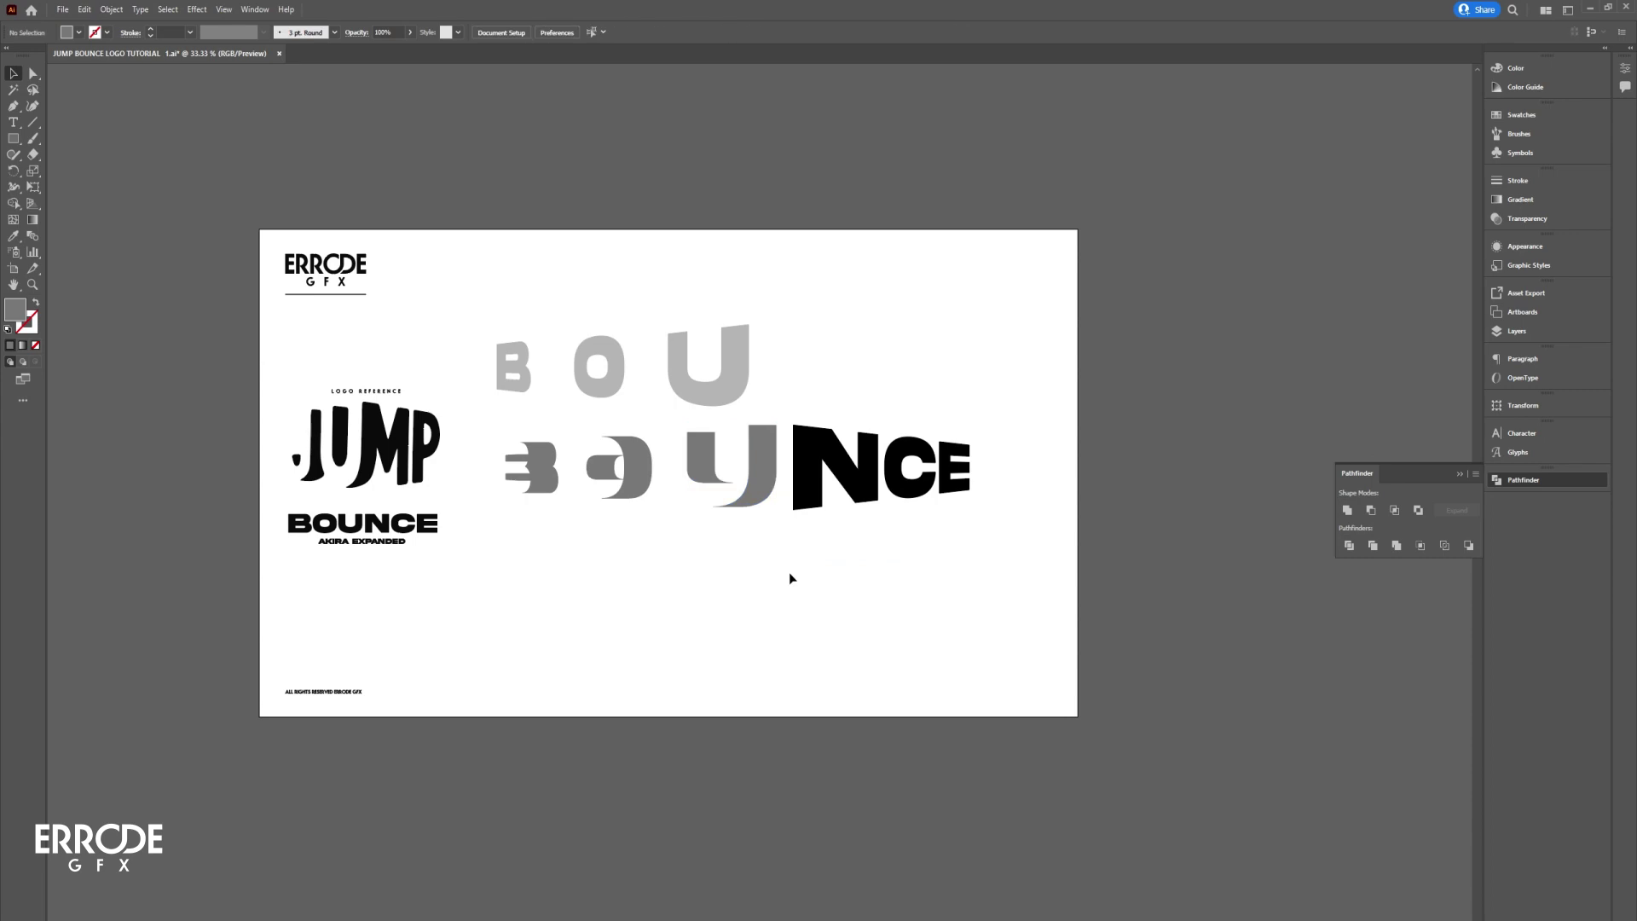
click(762, 445)
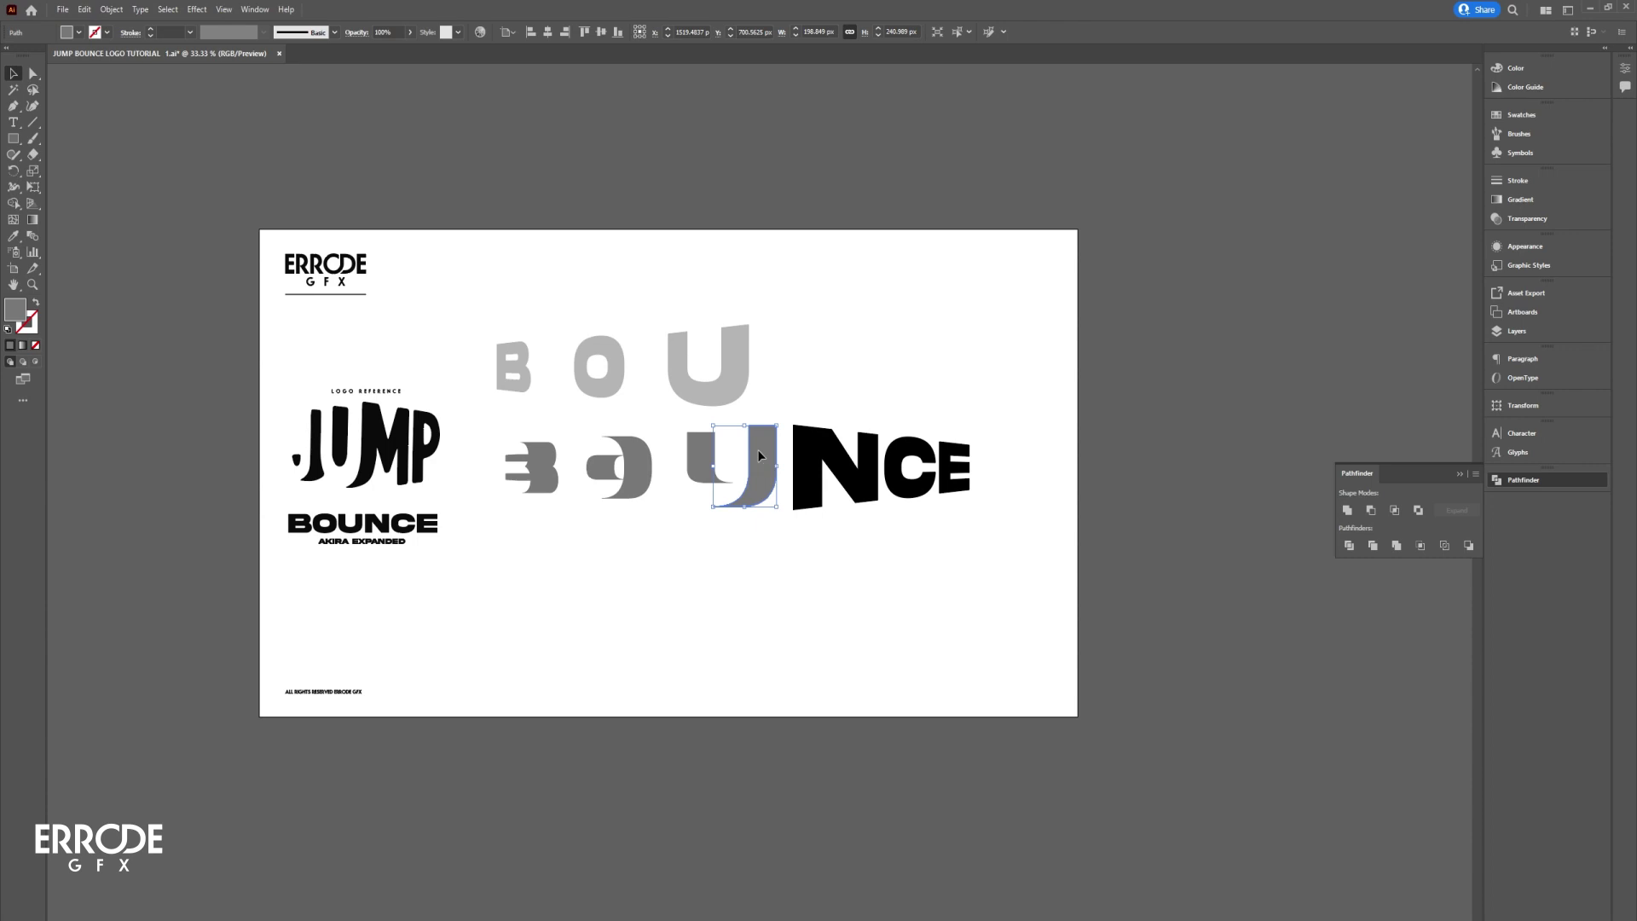
drag(759, 454, 804, 450)
Step: Draw a vertical line through the left side of the N with the Line Segment tool
alt+scroll(825, 483, up, 2)
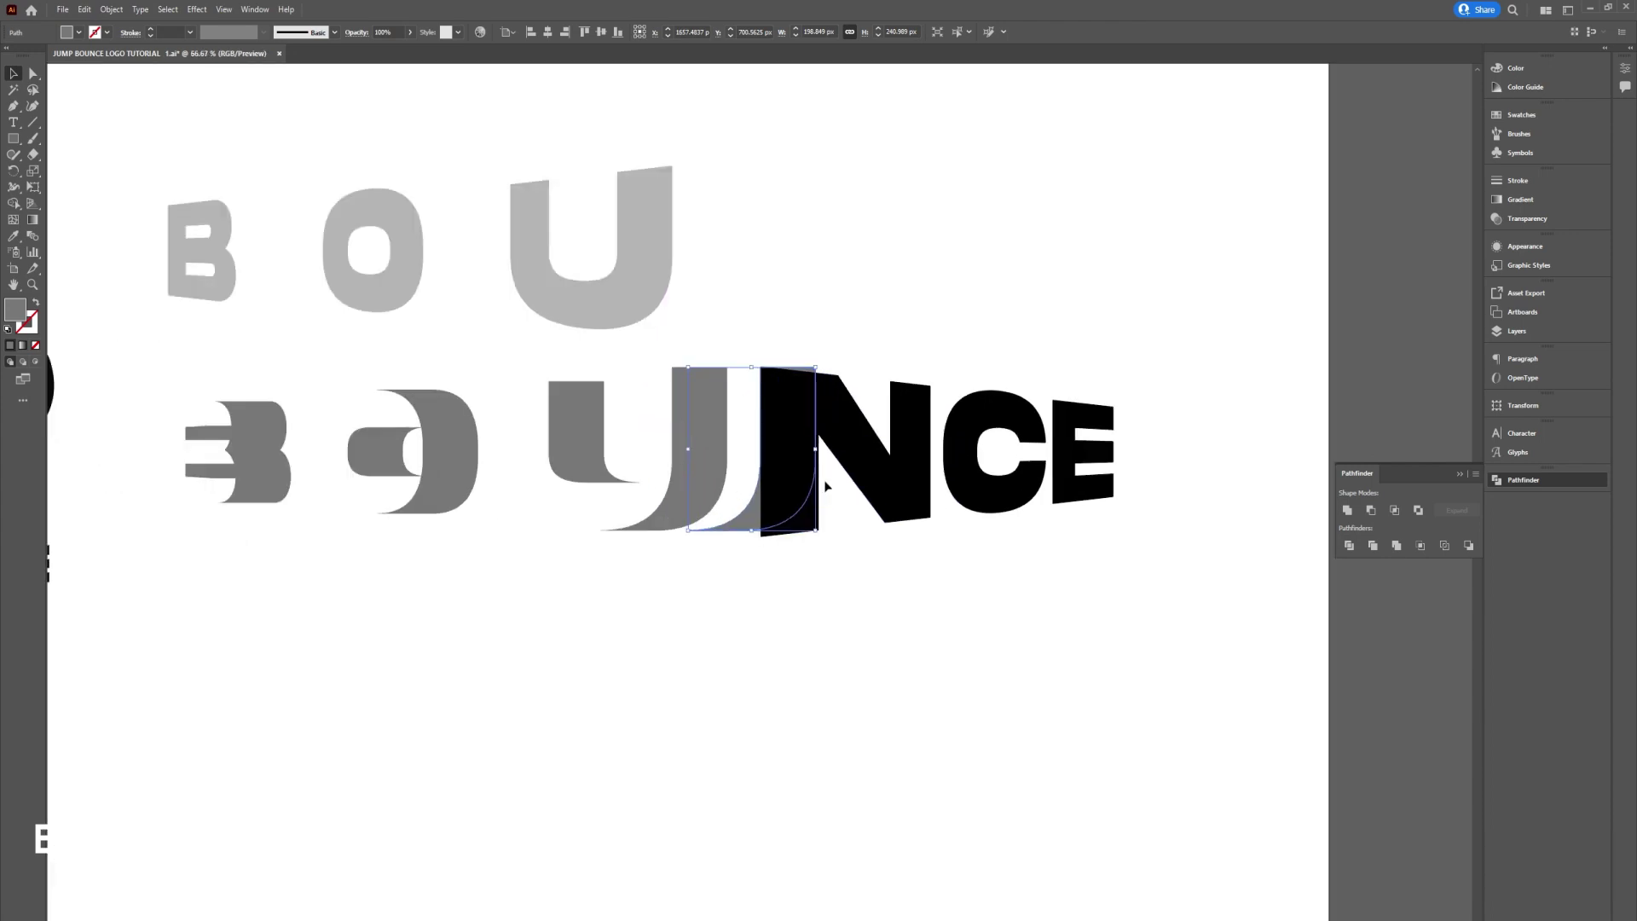
click(846, 523)
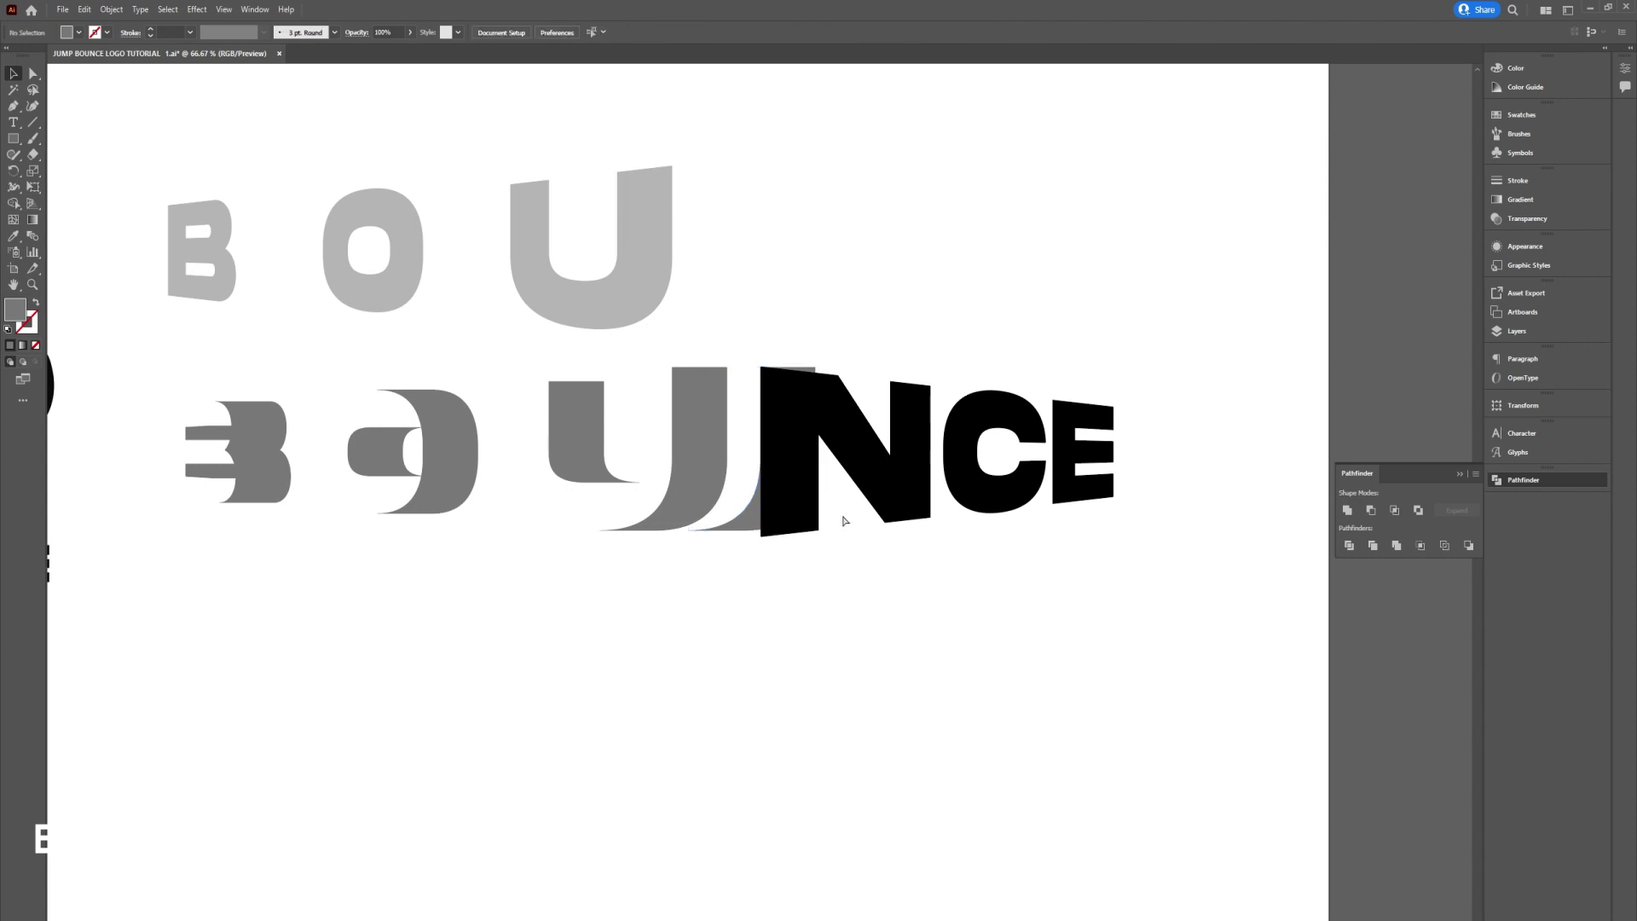
key(ctrl+y)
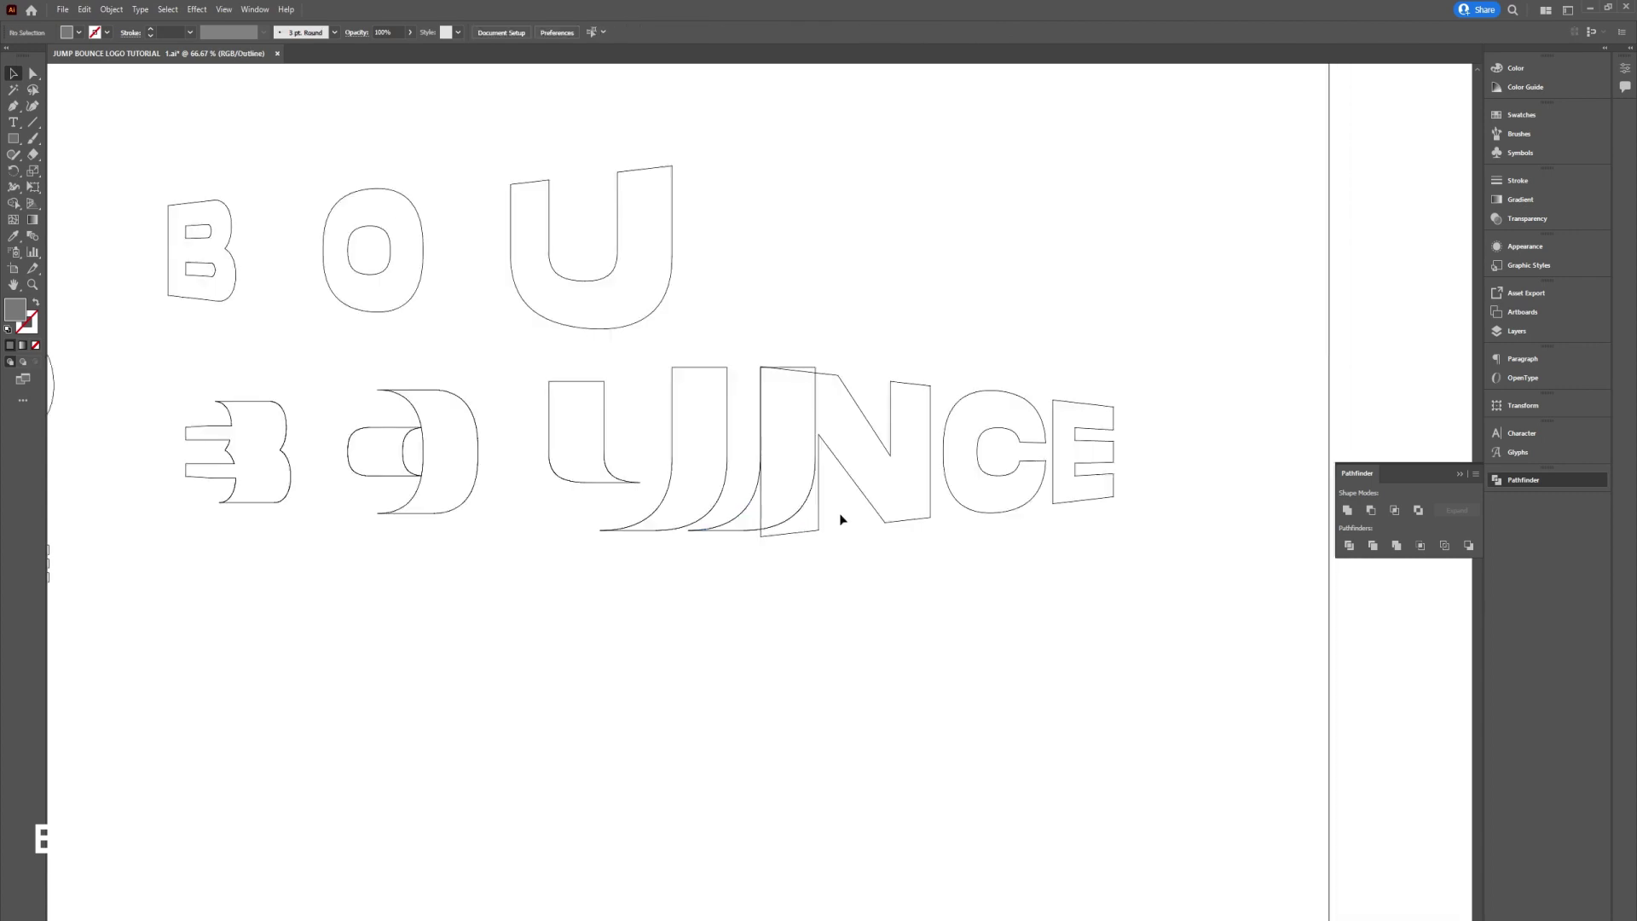
click(32, 122)
key(ctrl+y)
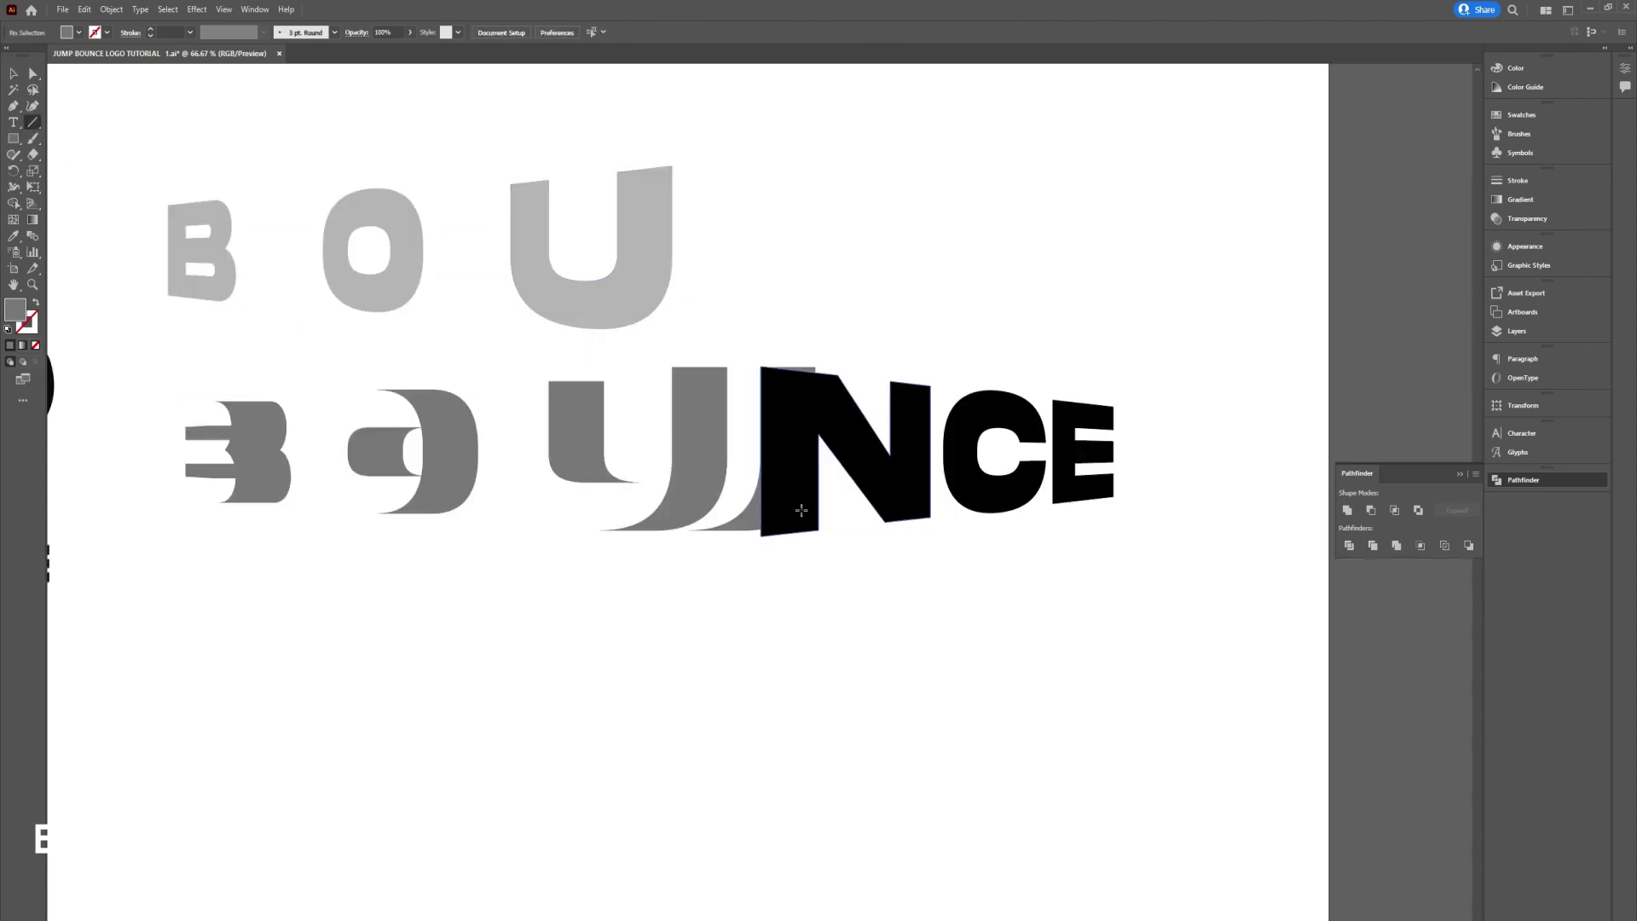
drag(850, 533, 819, 312)
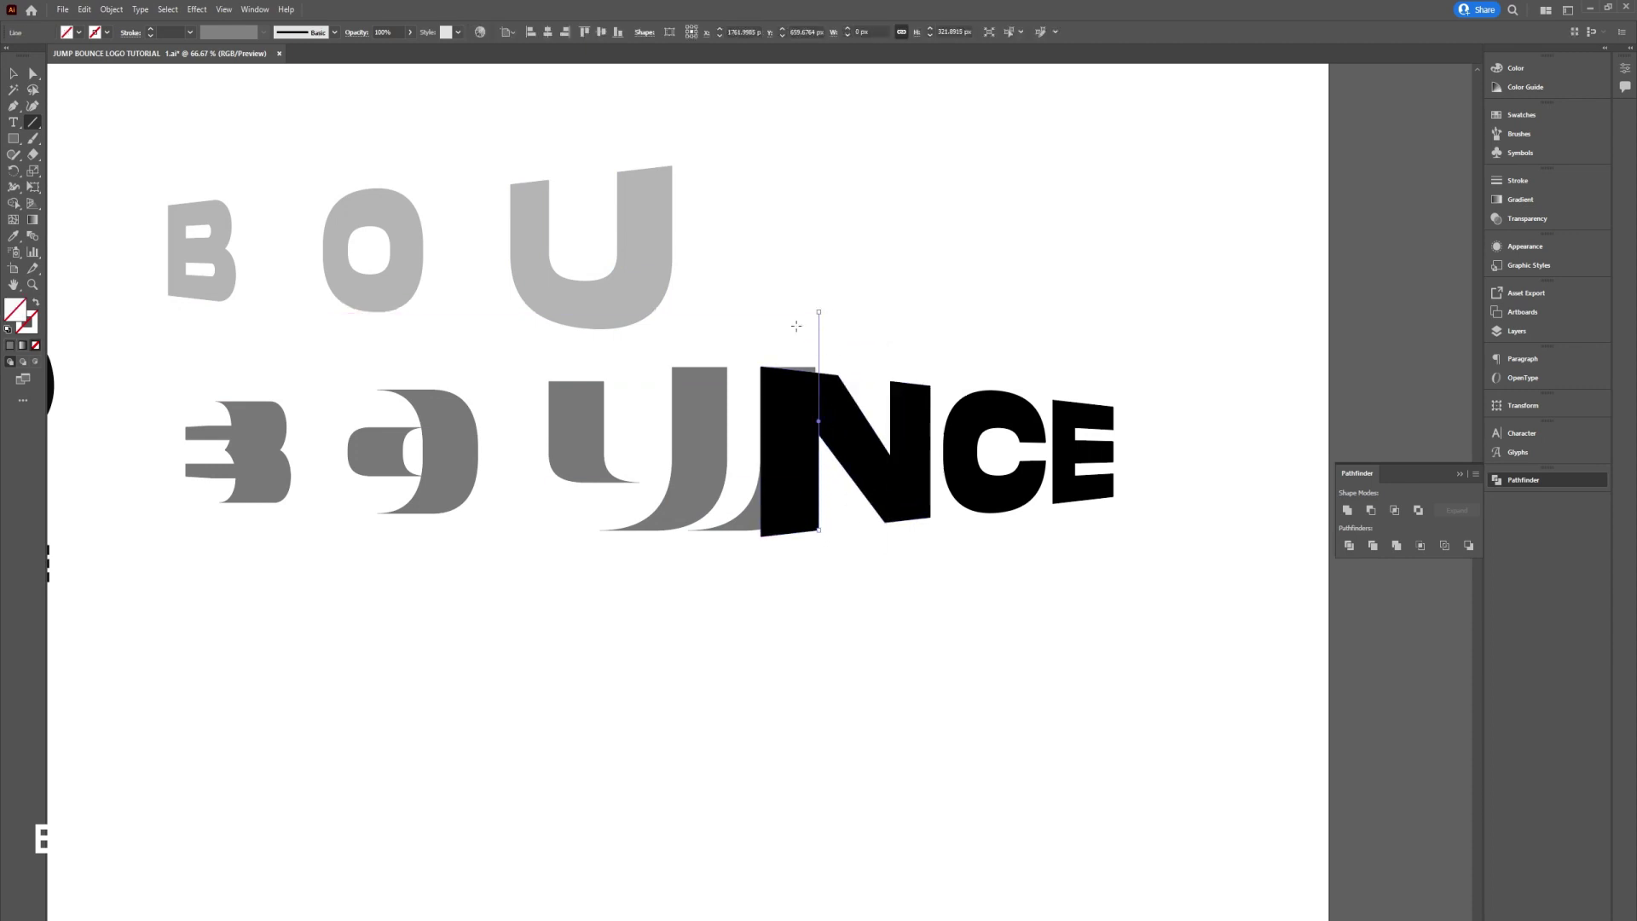
key(v)
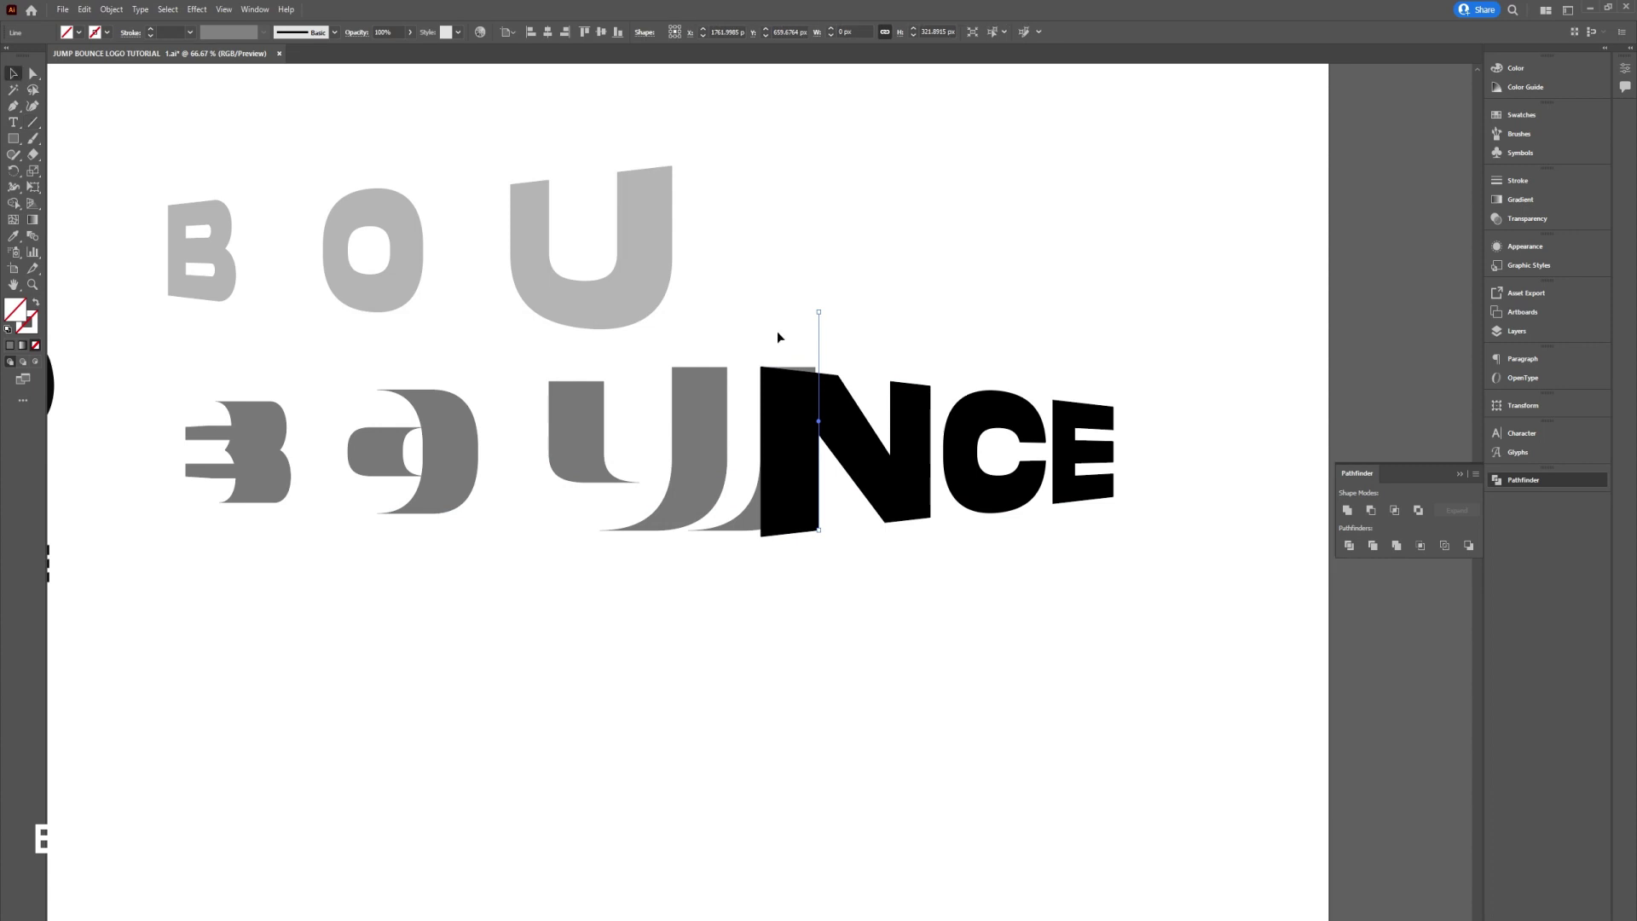
Step: Inspect the cutting line and J-shaped U paths in Outline view
key(ctrl+y)
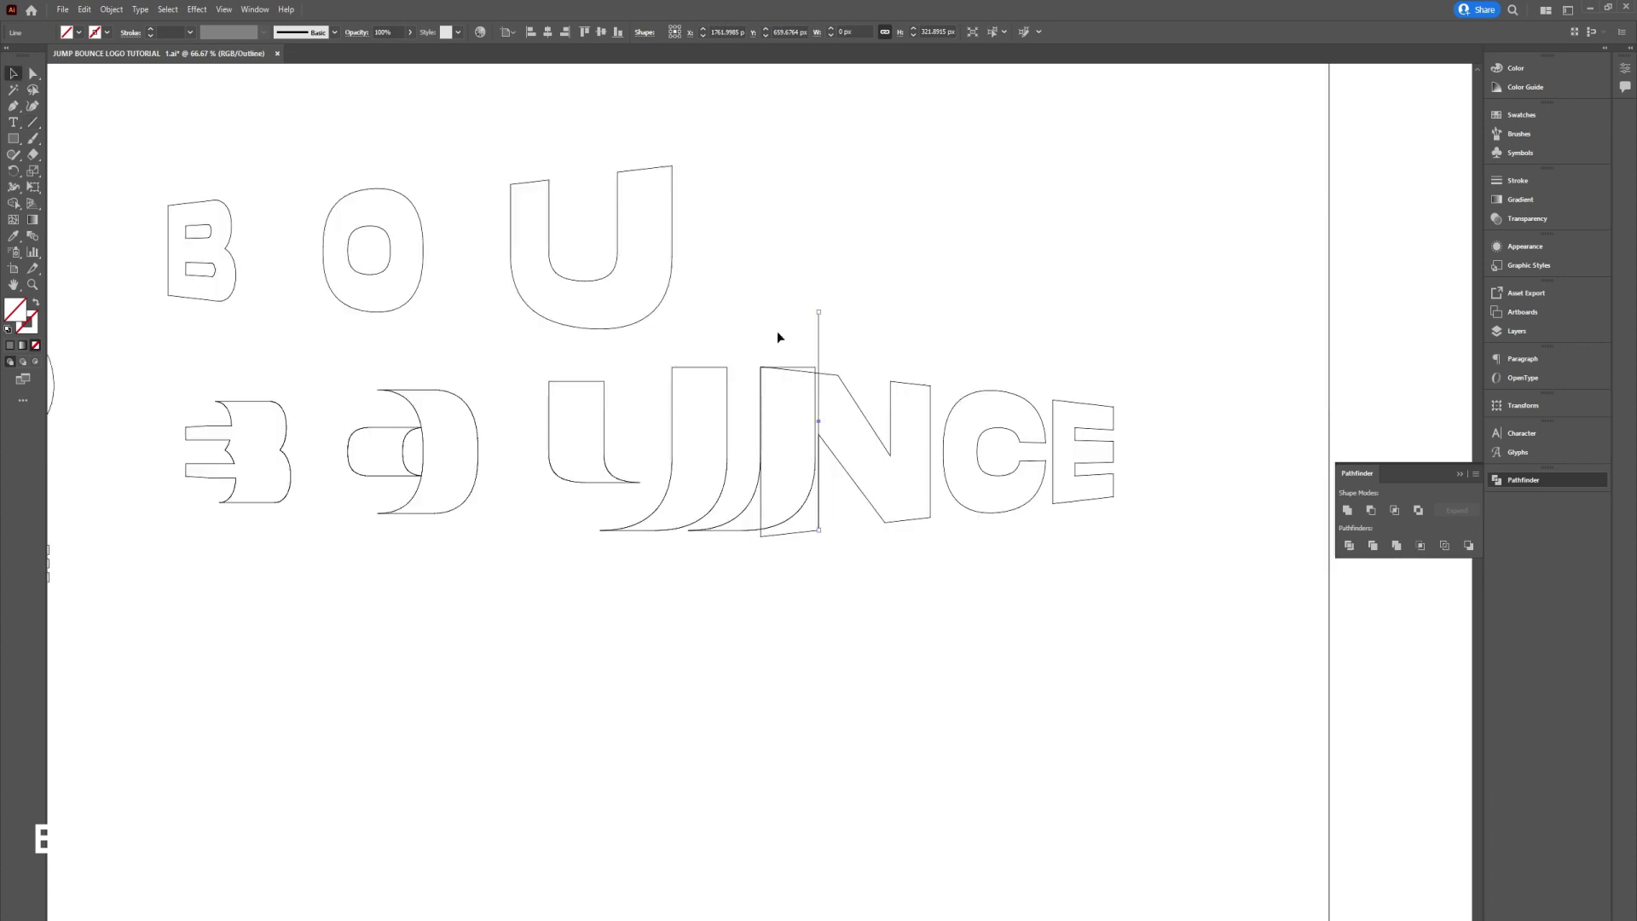
click(31, 123)
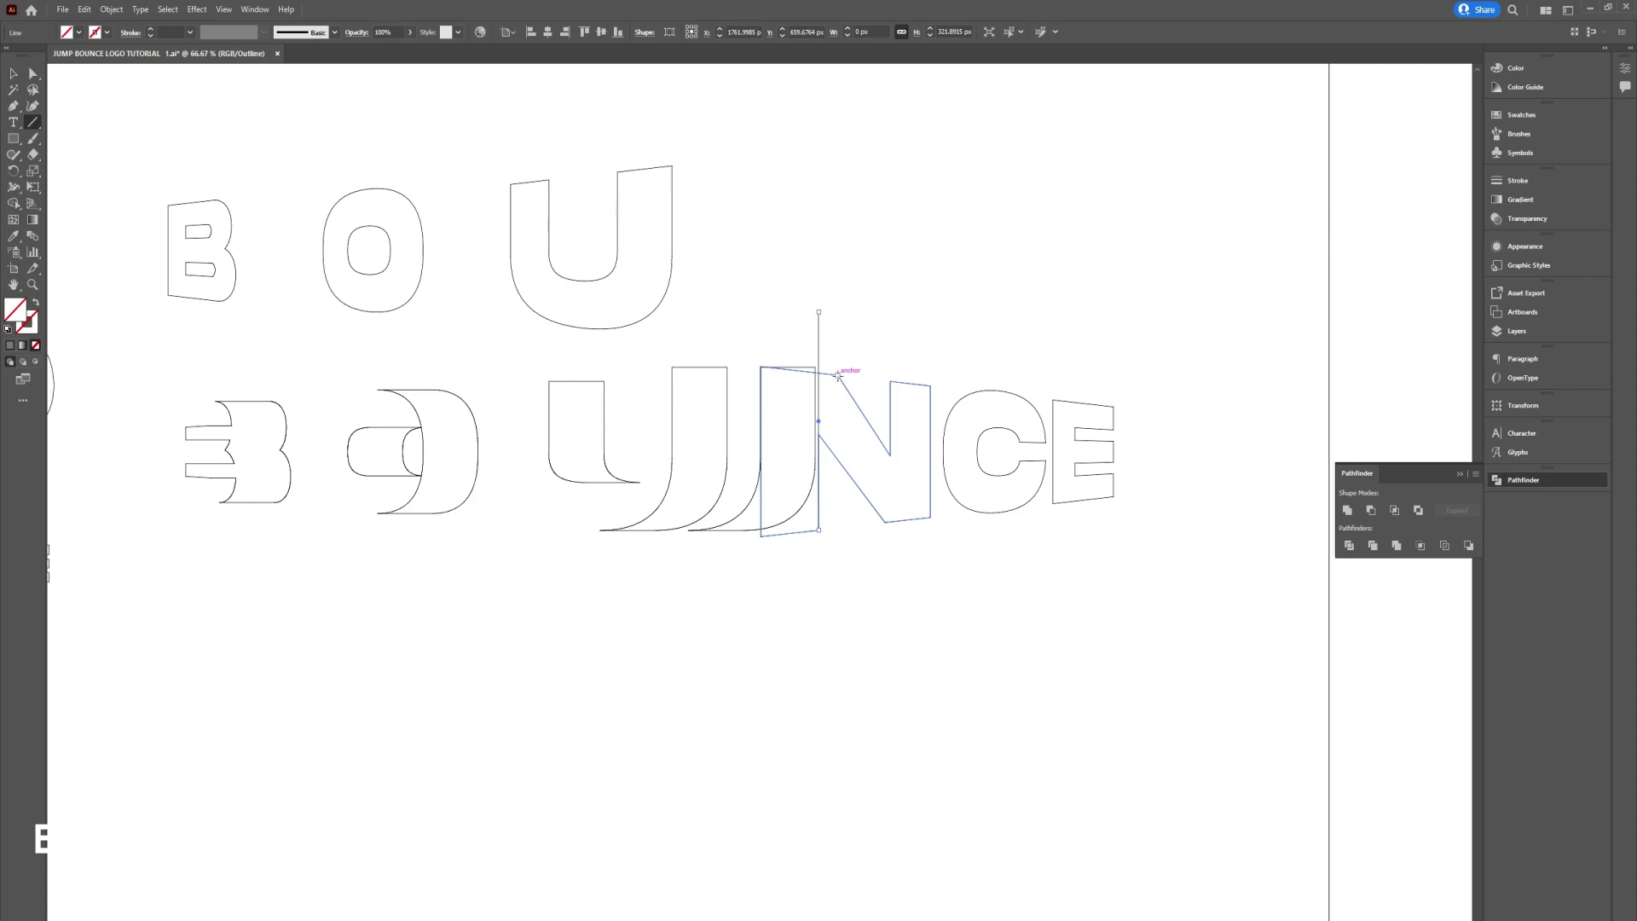
key(v)
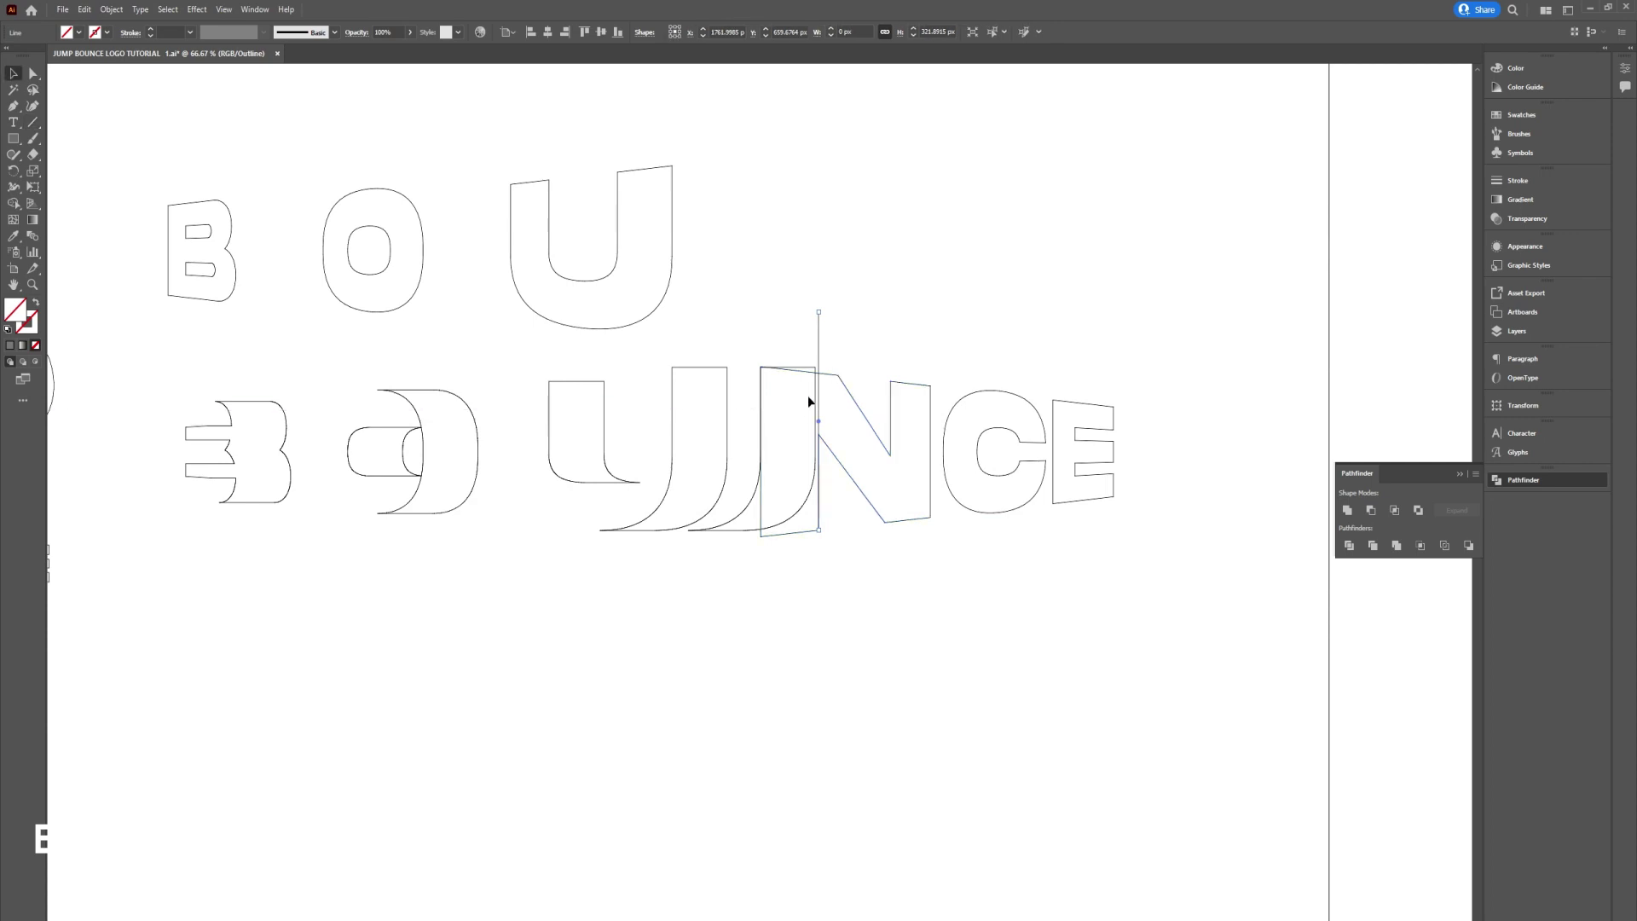
click(814, 399)
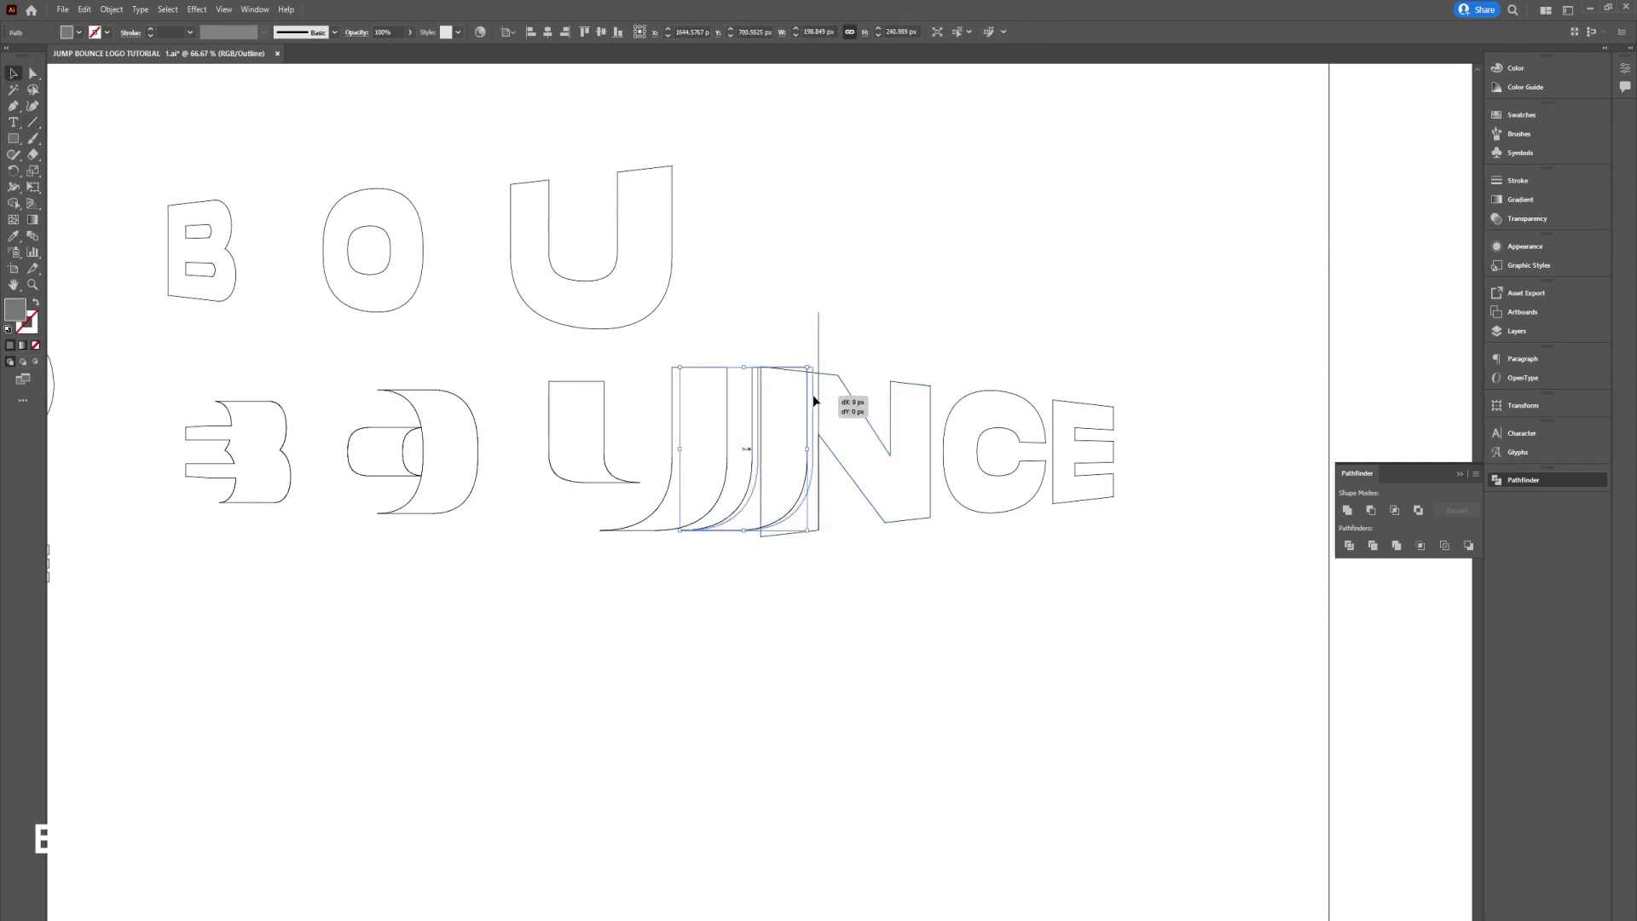
click(853, 539)
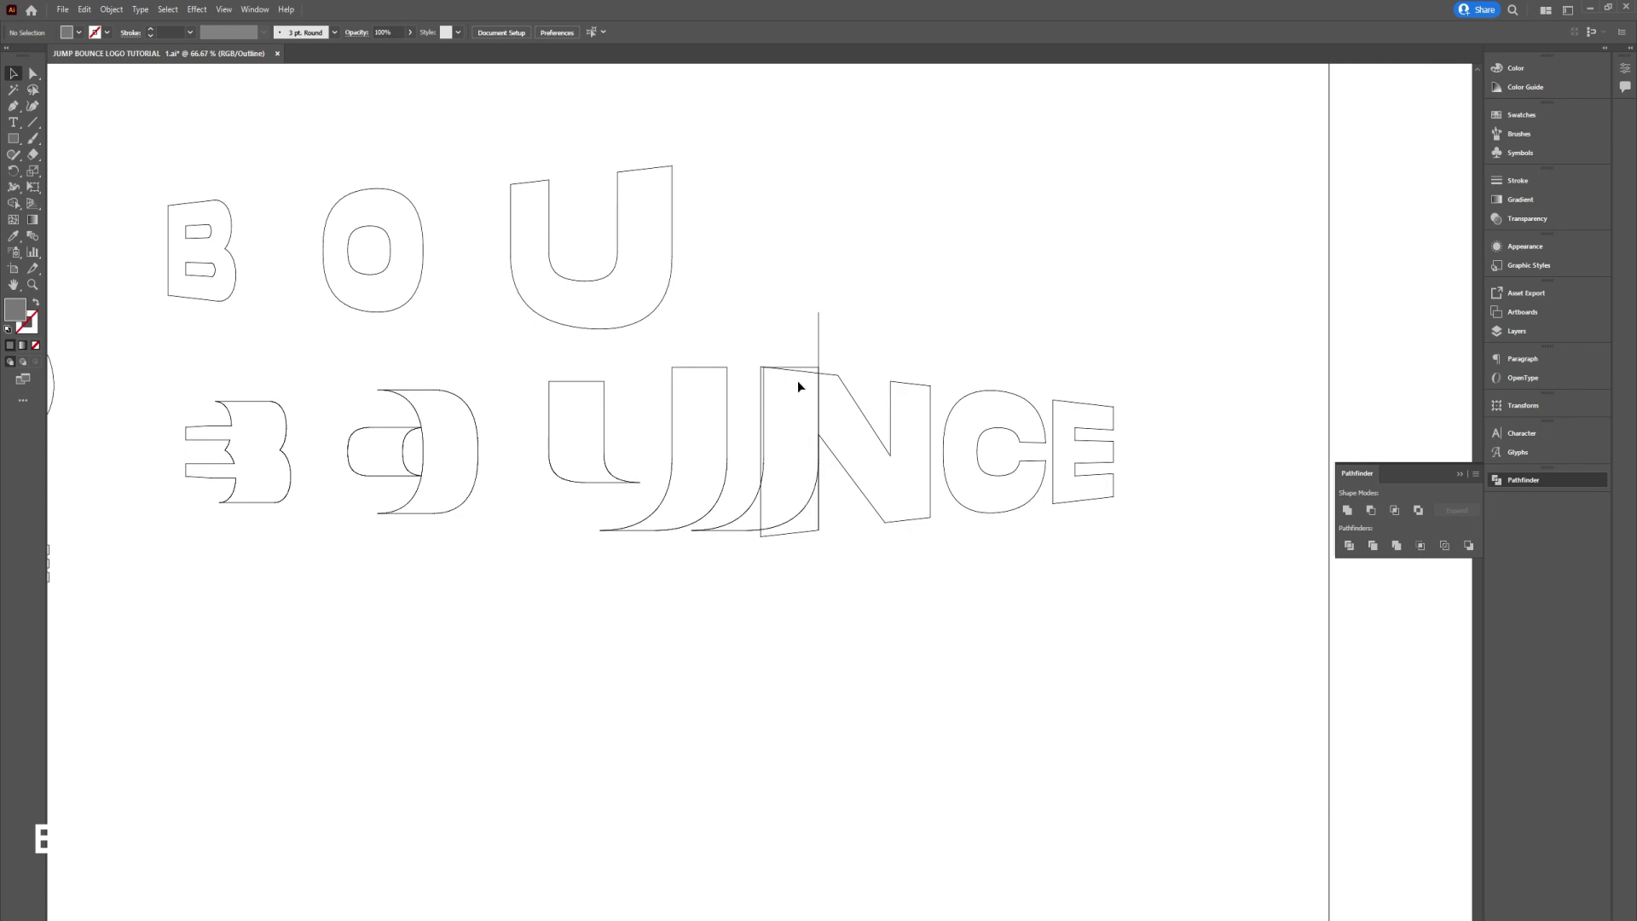
scroll(757, 369, up, 2)
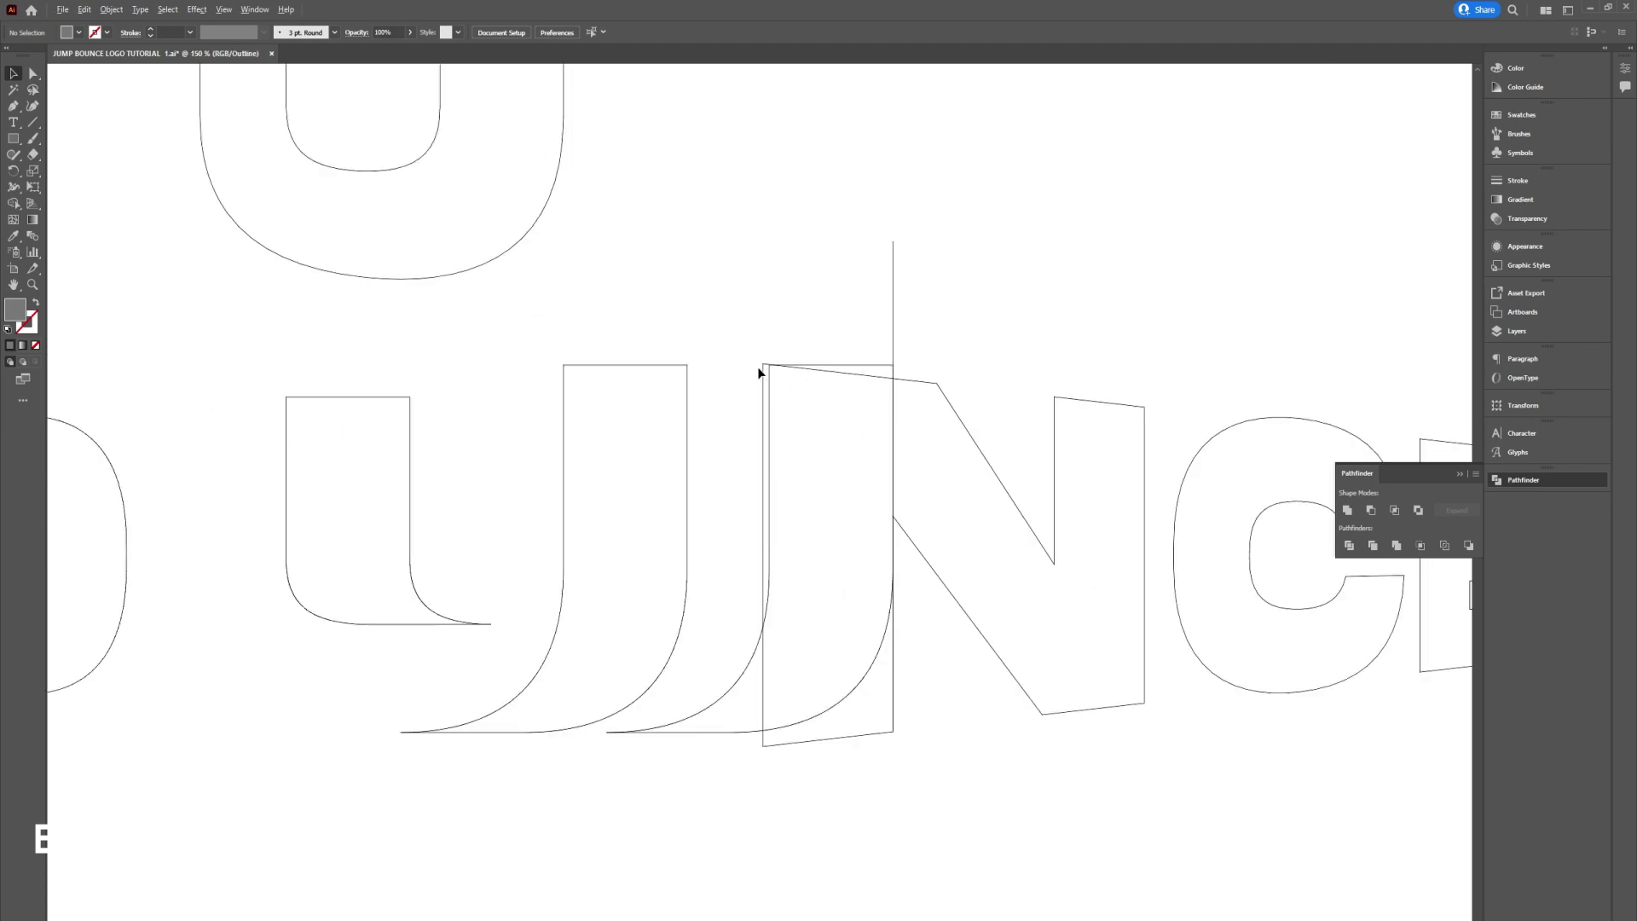
scroll(757, 369, down, 2)
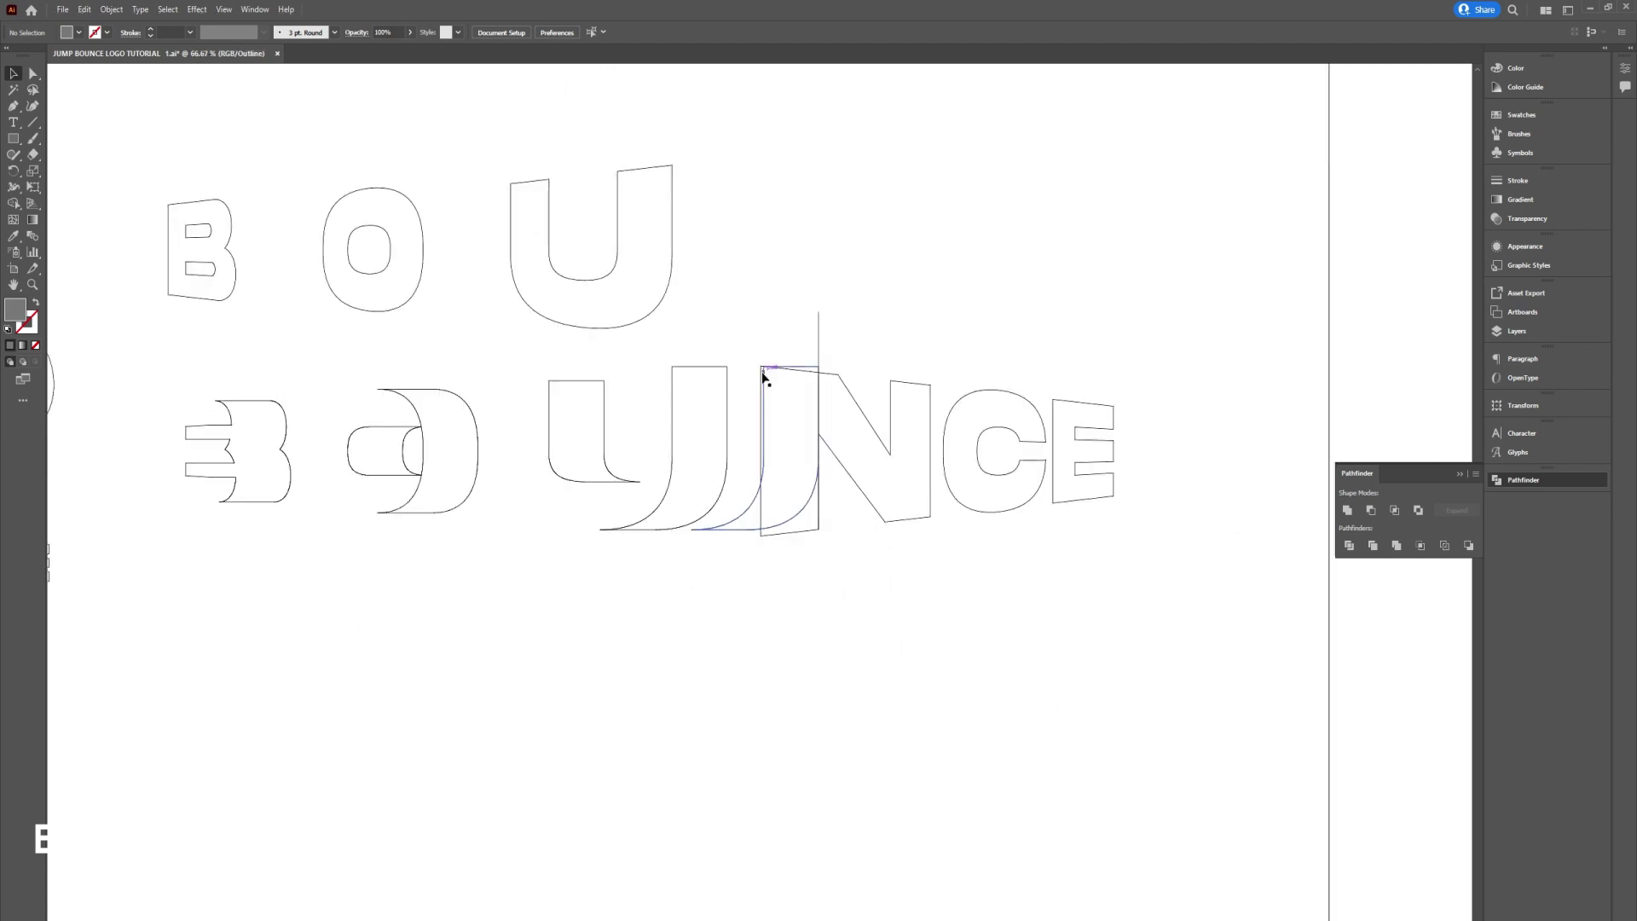
key(ctrl+y)
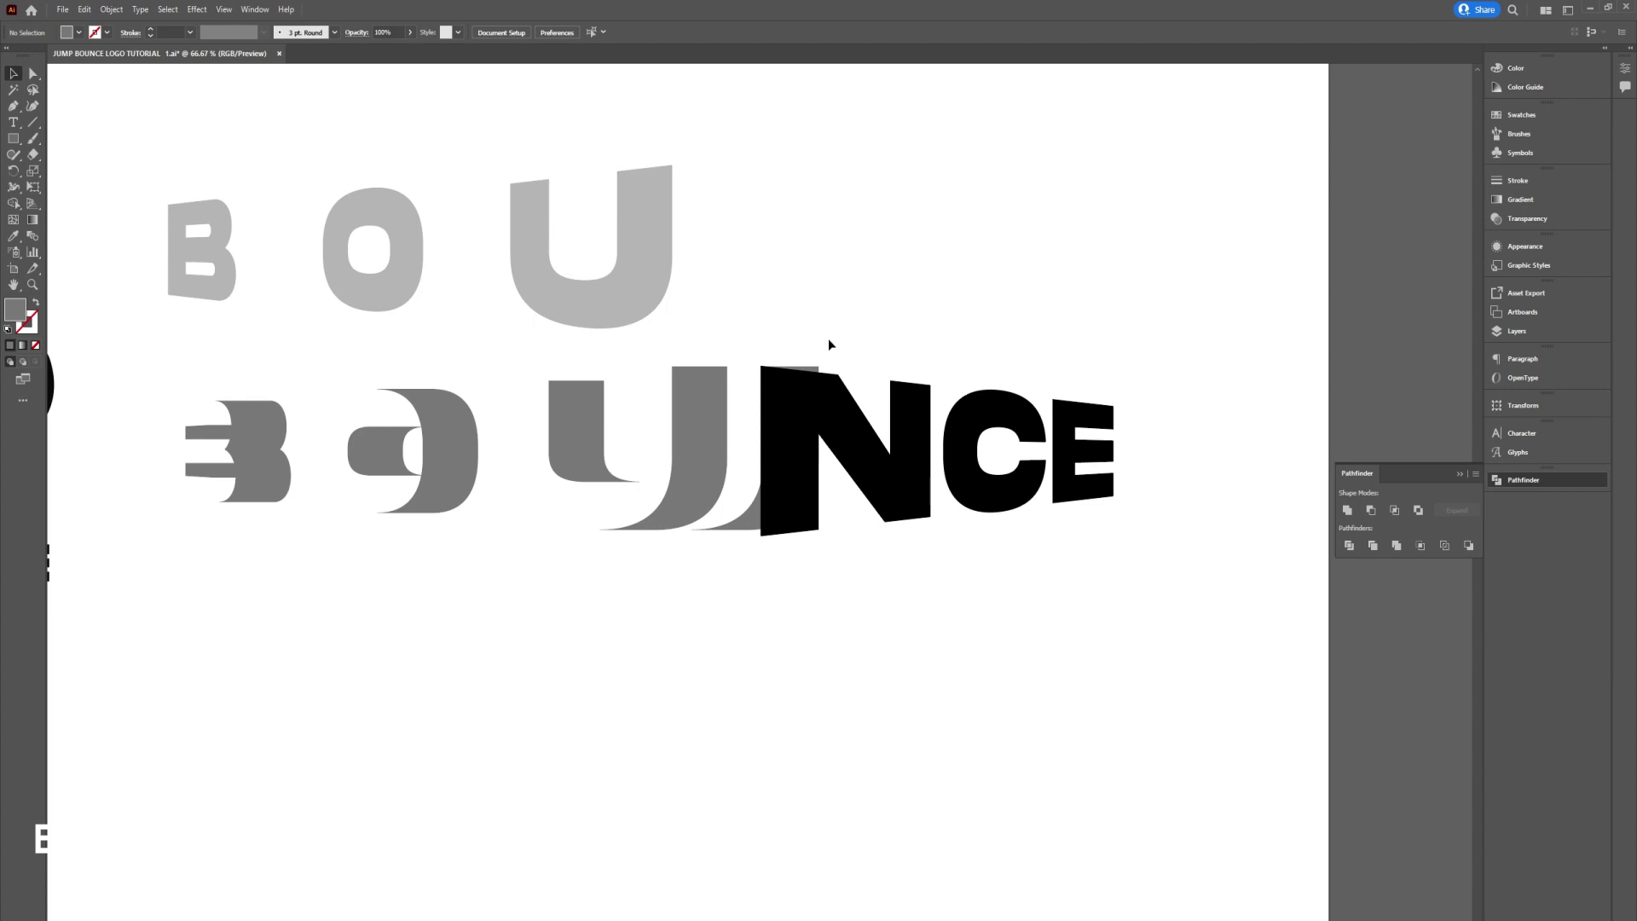
key(ctrl+y)
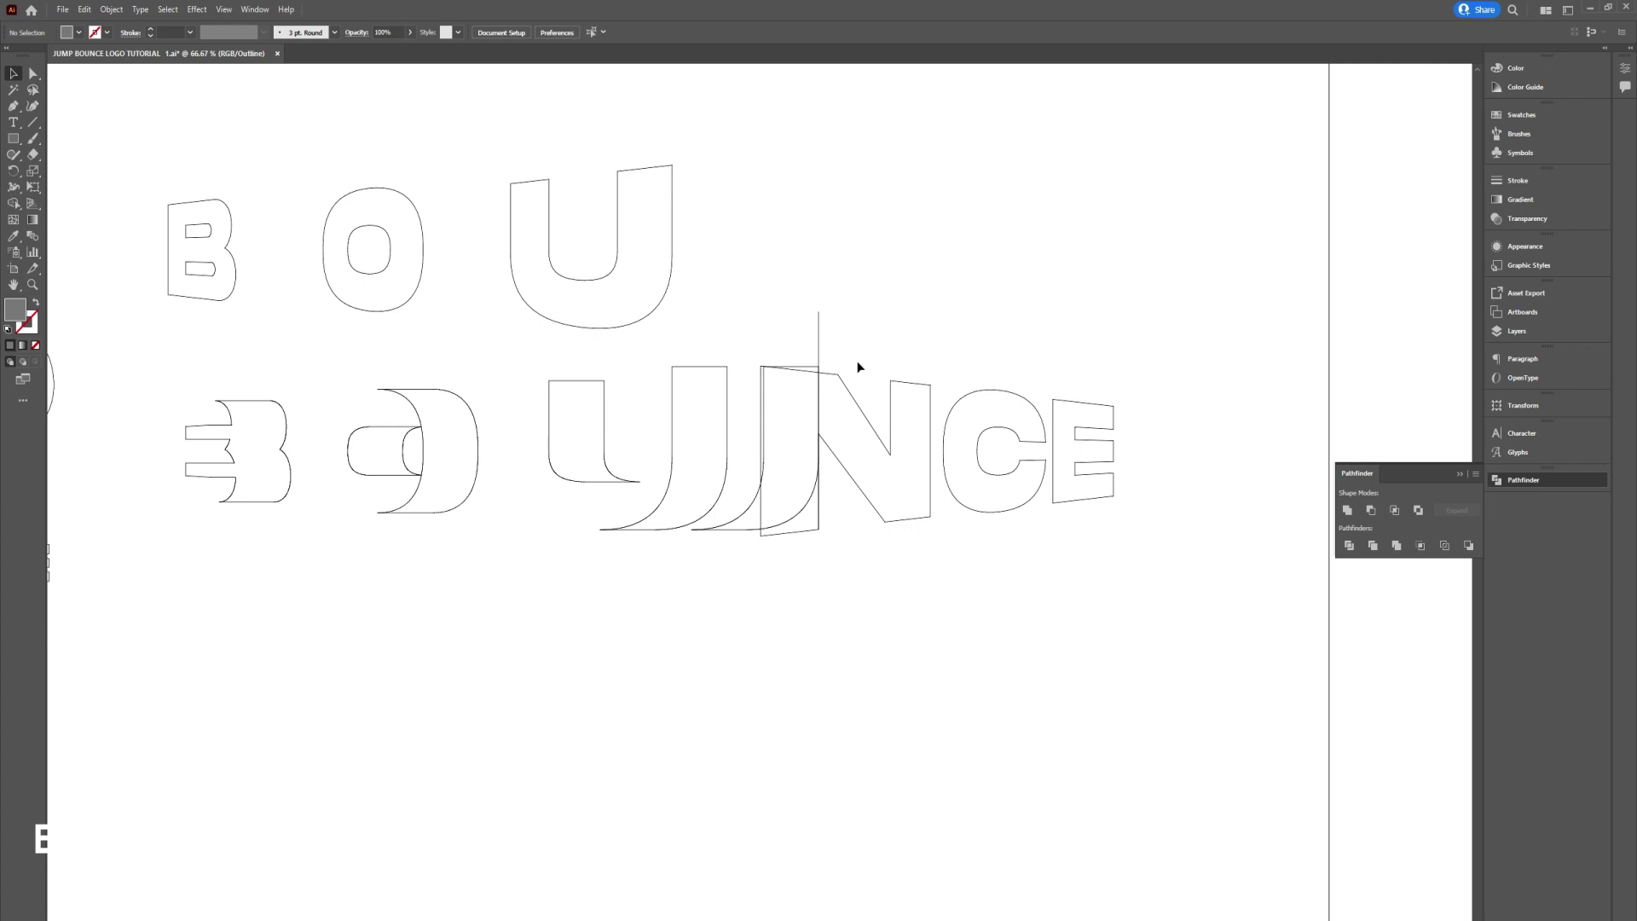
Step: Draw a slanted cutting line across the J and N tops, then marquee-select them with it
click(33, 122)
drag(833, 374, 503, 315)
scroll(797, 367, up, 5)
drag(507, 335, 507, 334)
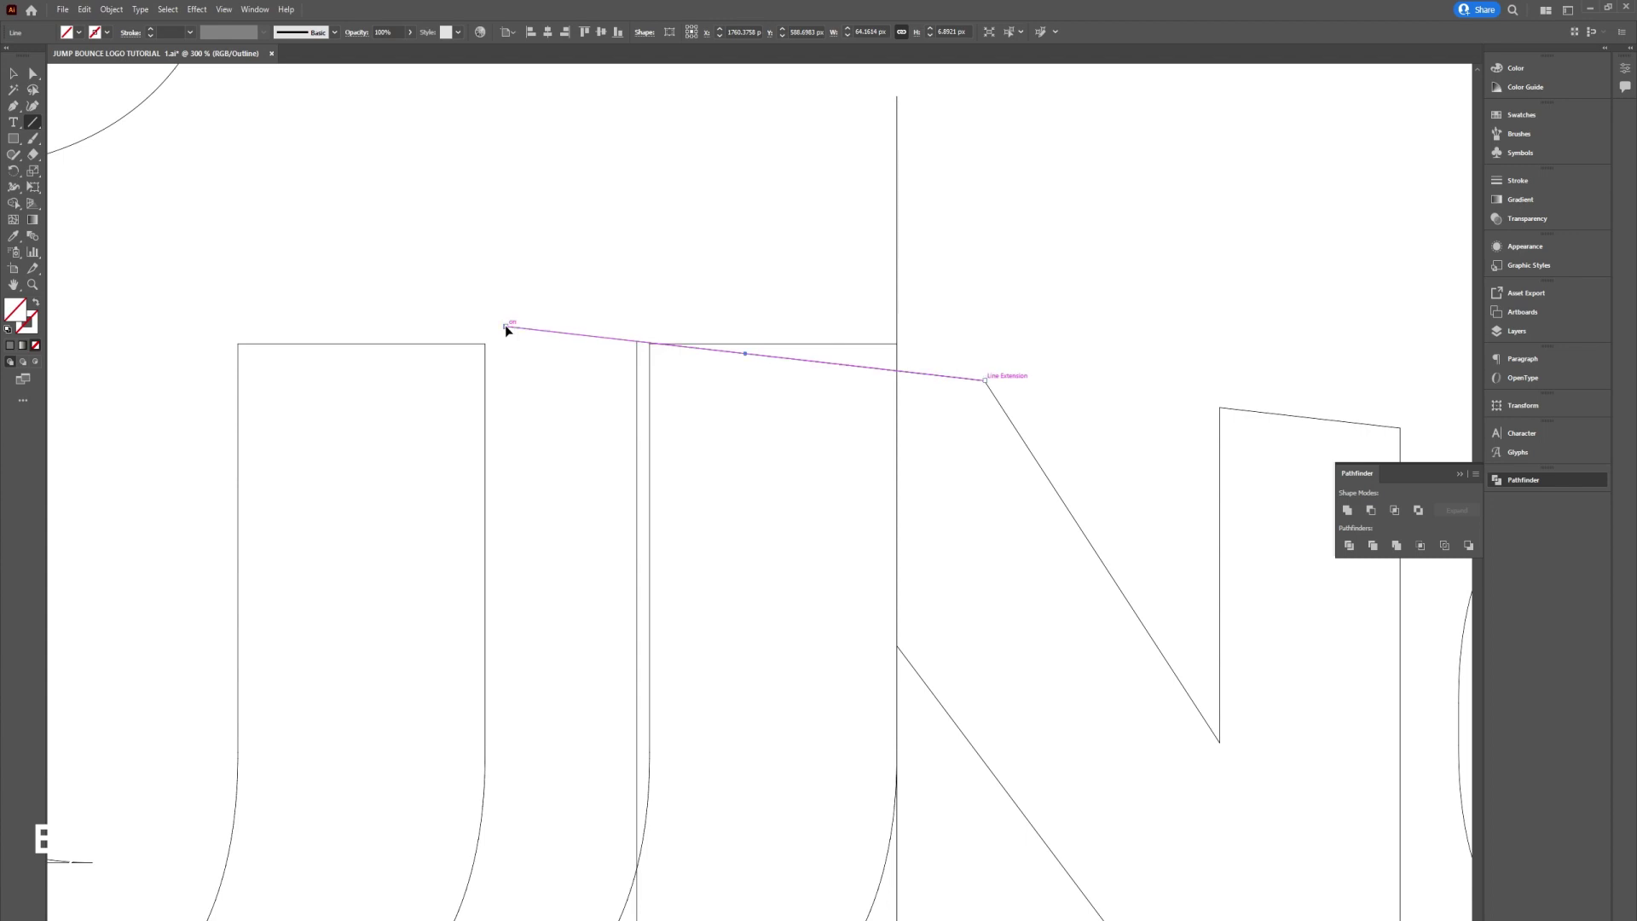
scroll(587, 321, down, 3)
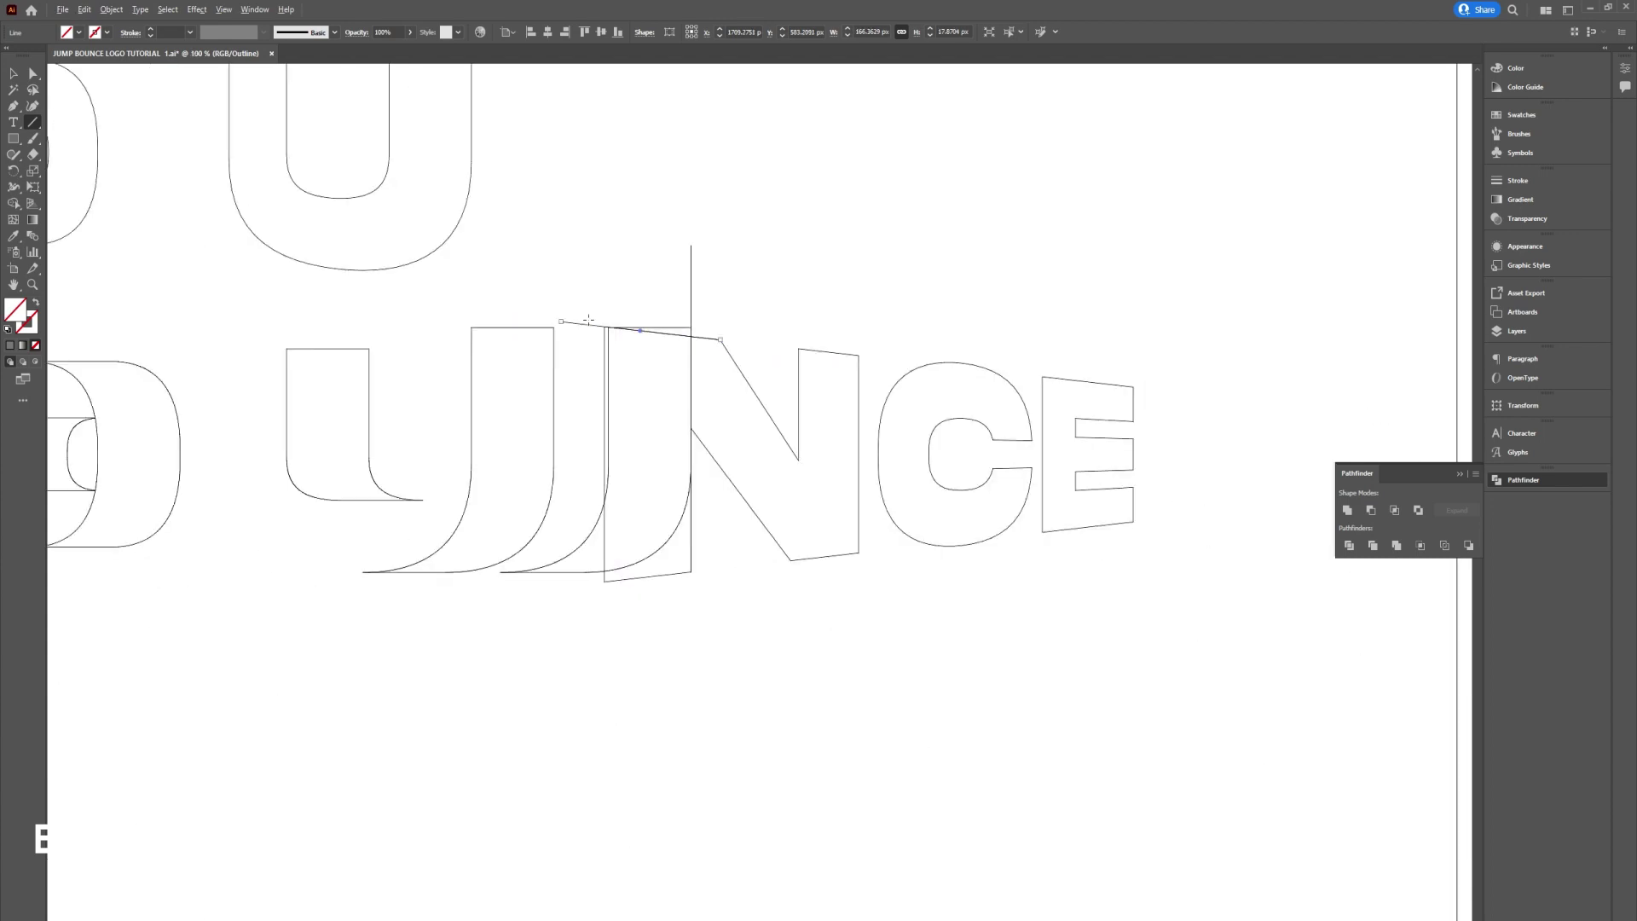
key(v)
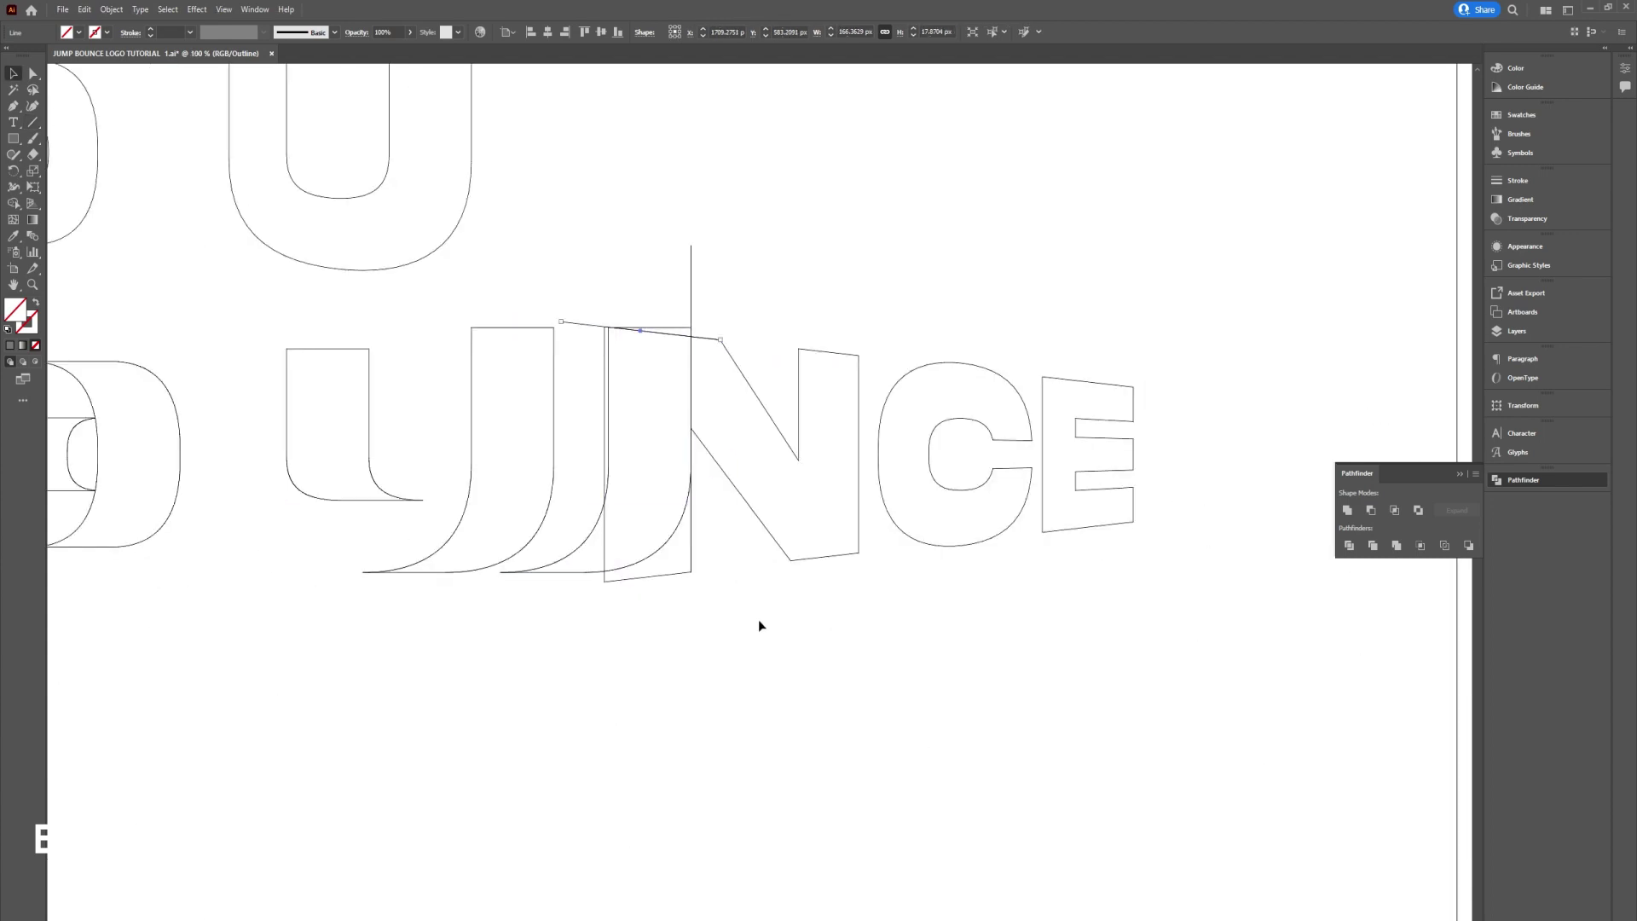
drag(759, 622, 580, 277)
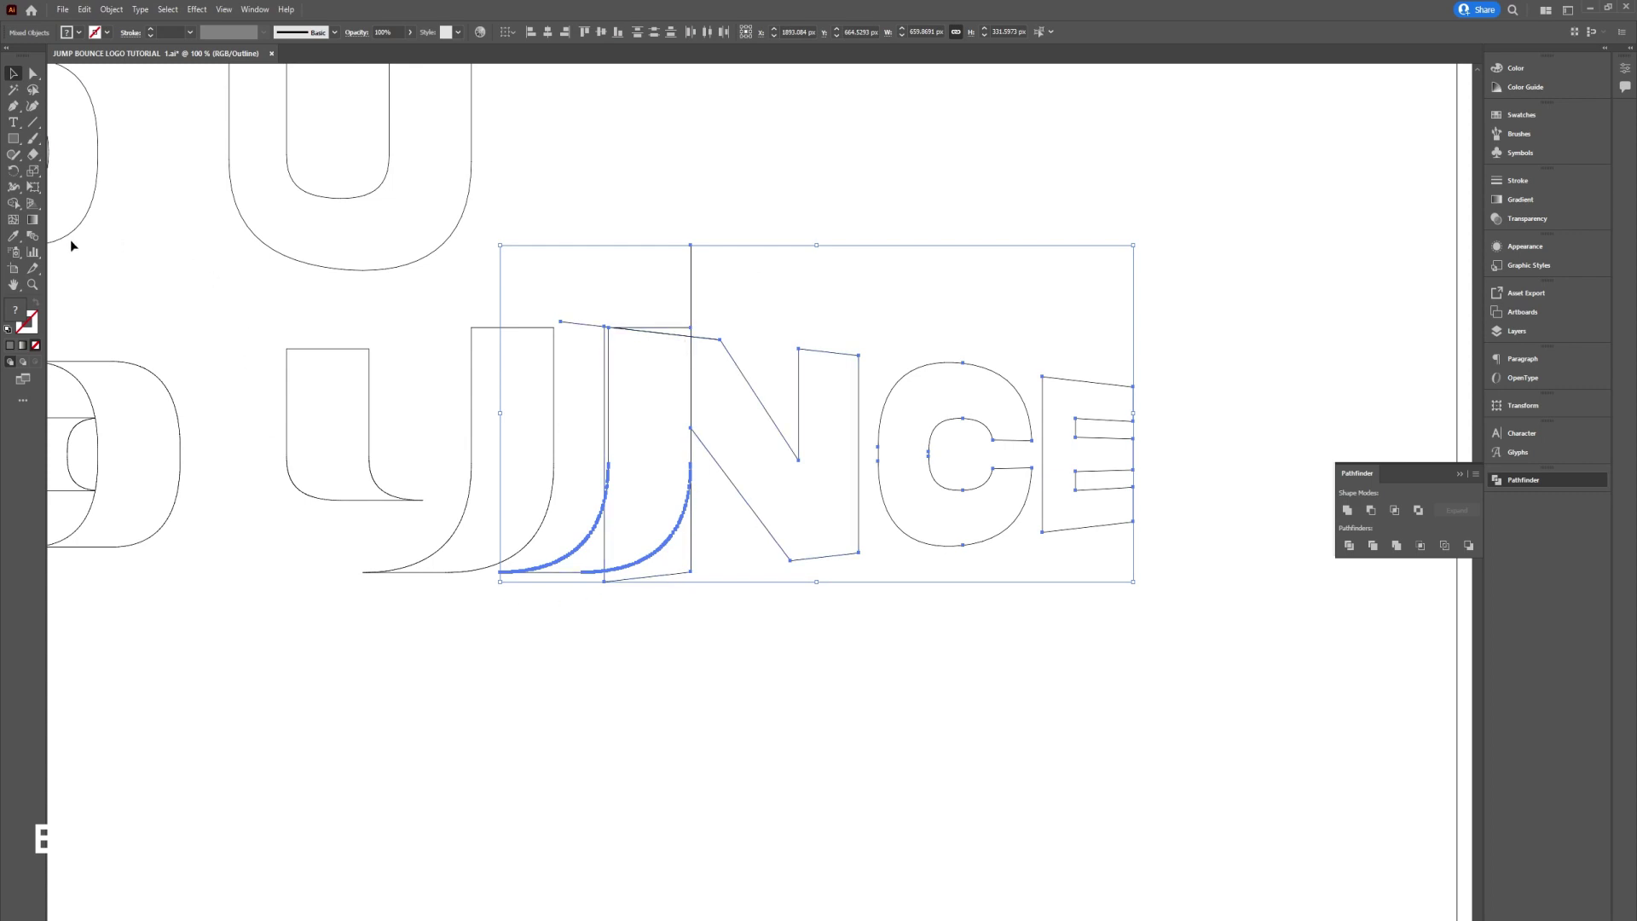
Step: Merge the region between the J and N tops with the Shape Builder
click(13, 205)
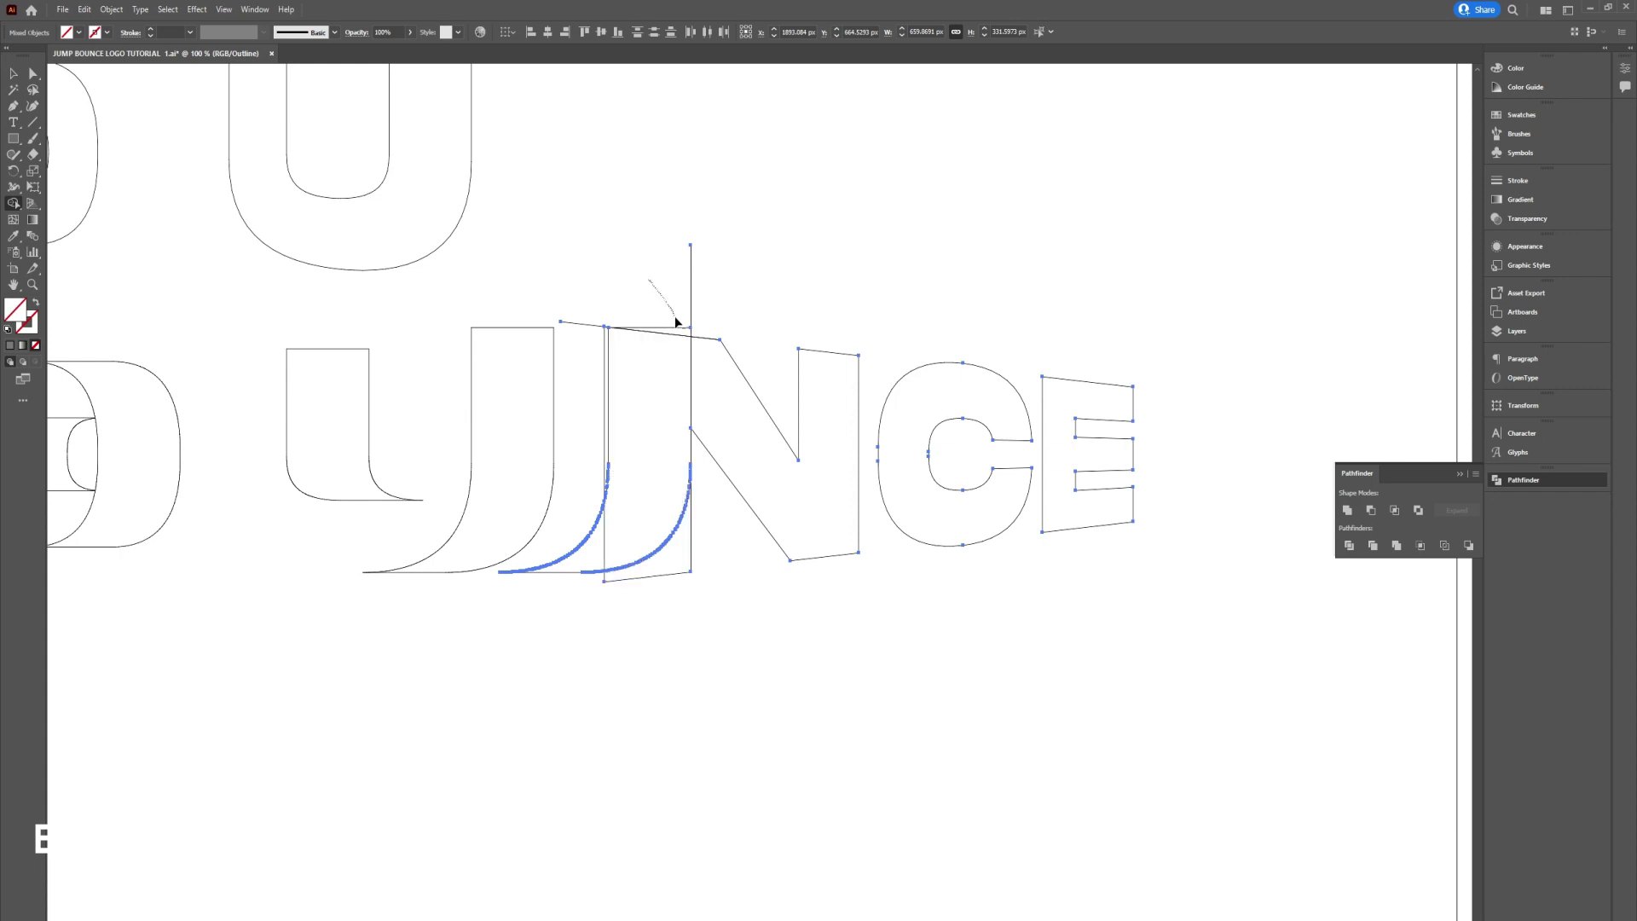
drag(678, 326, 680, 329)
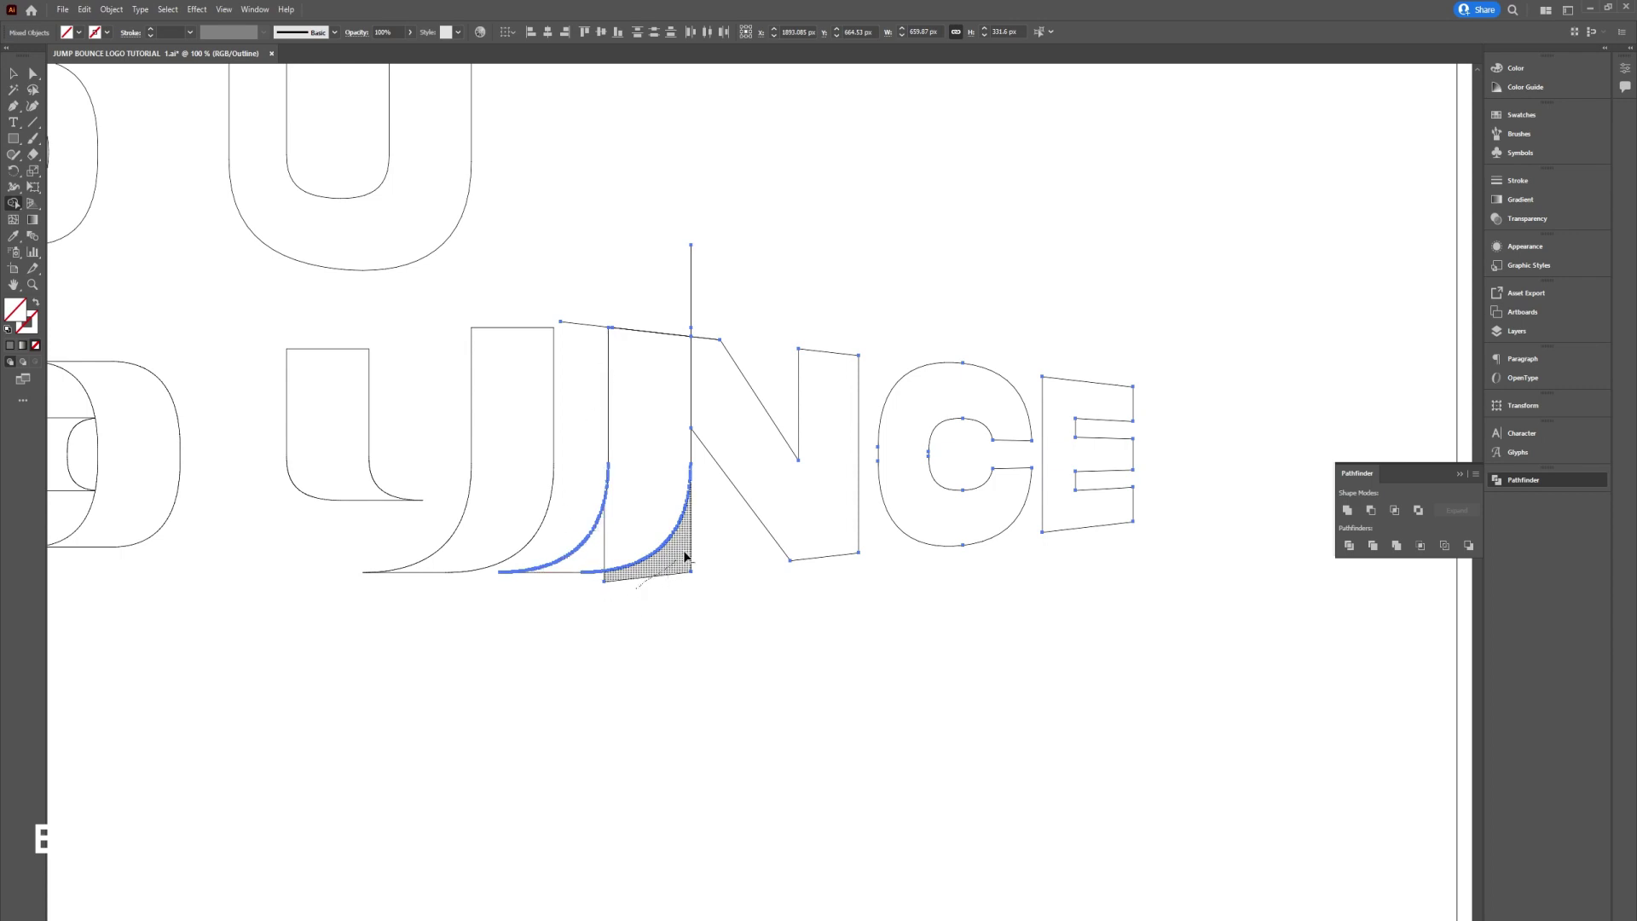
scroll(683, 548, down, 2)
key(v)
click(715, 563)
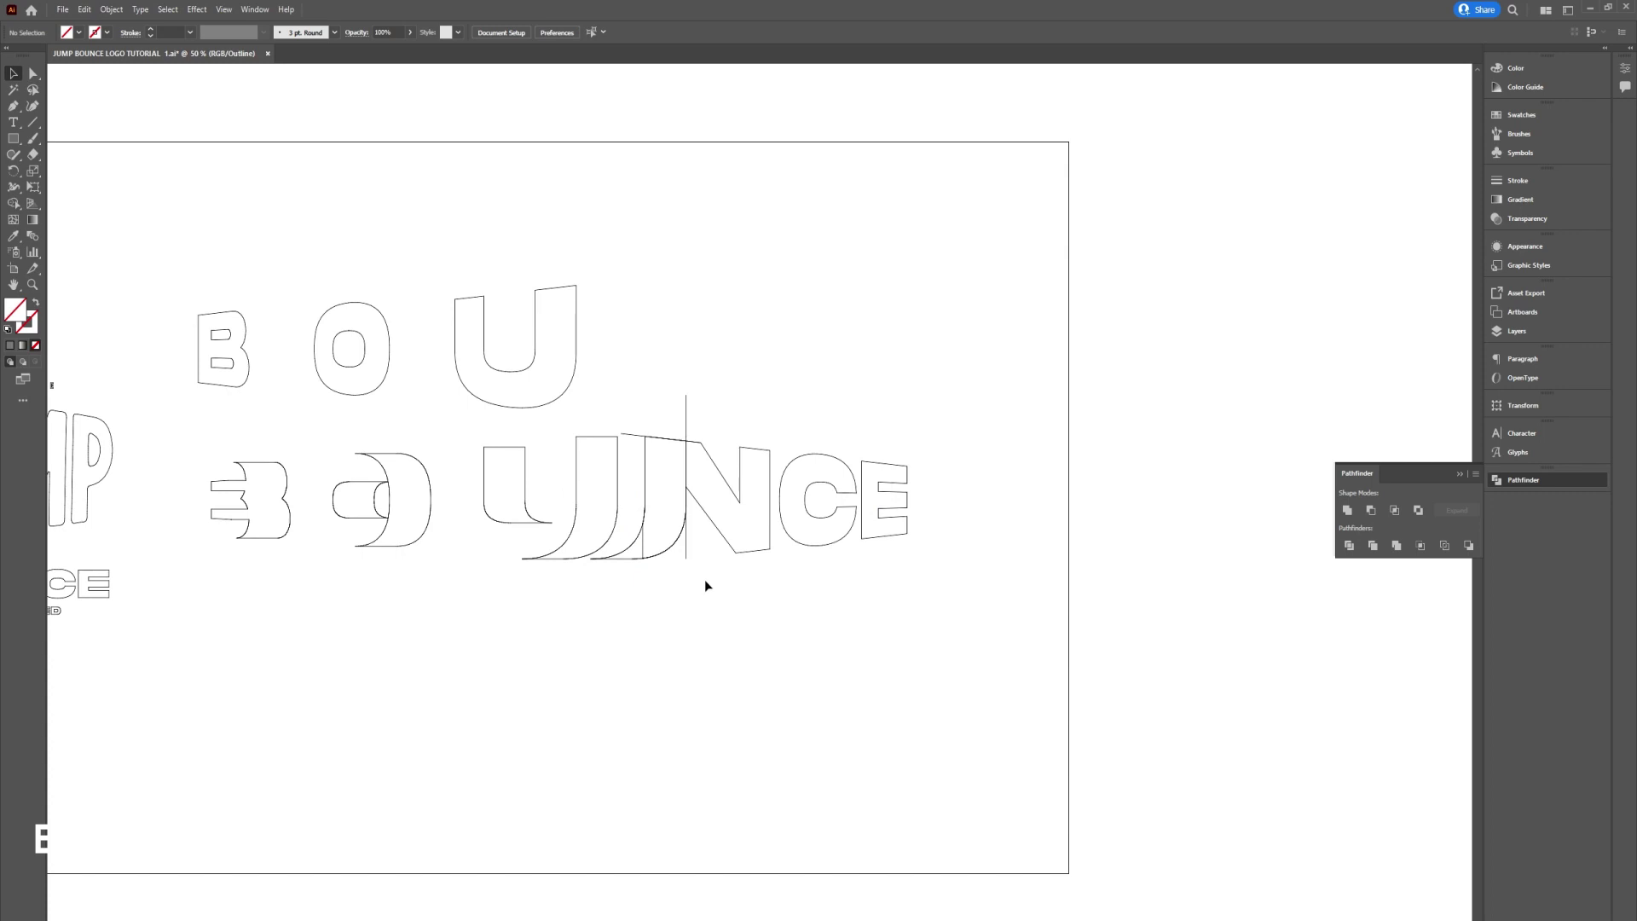
Step: With the J, N, C and E paths selected, merge the J's curves and slanted-top region
click(640, 435)
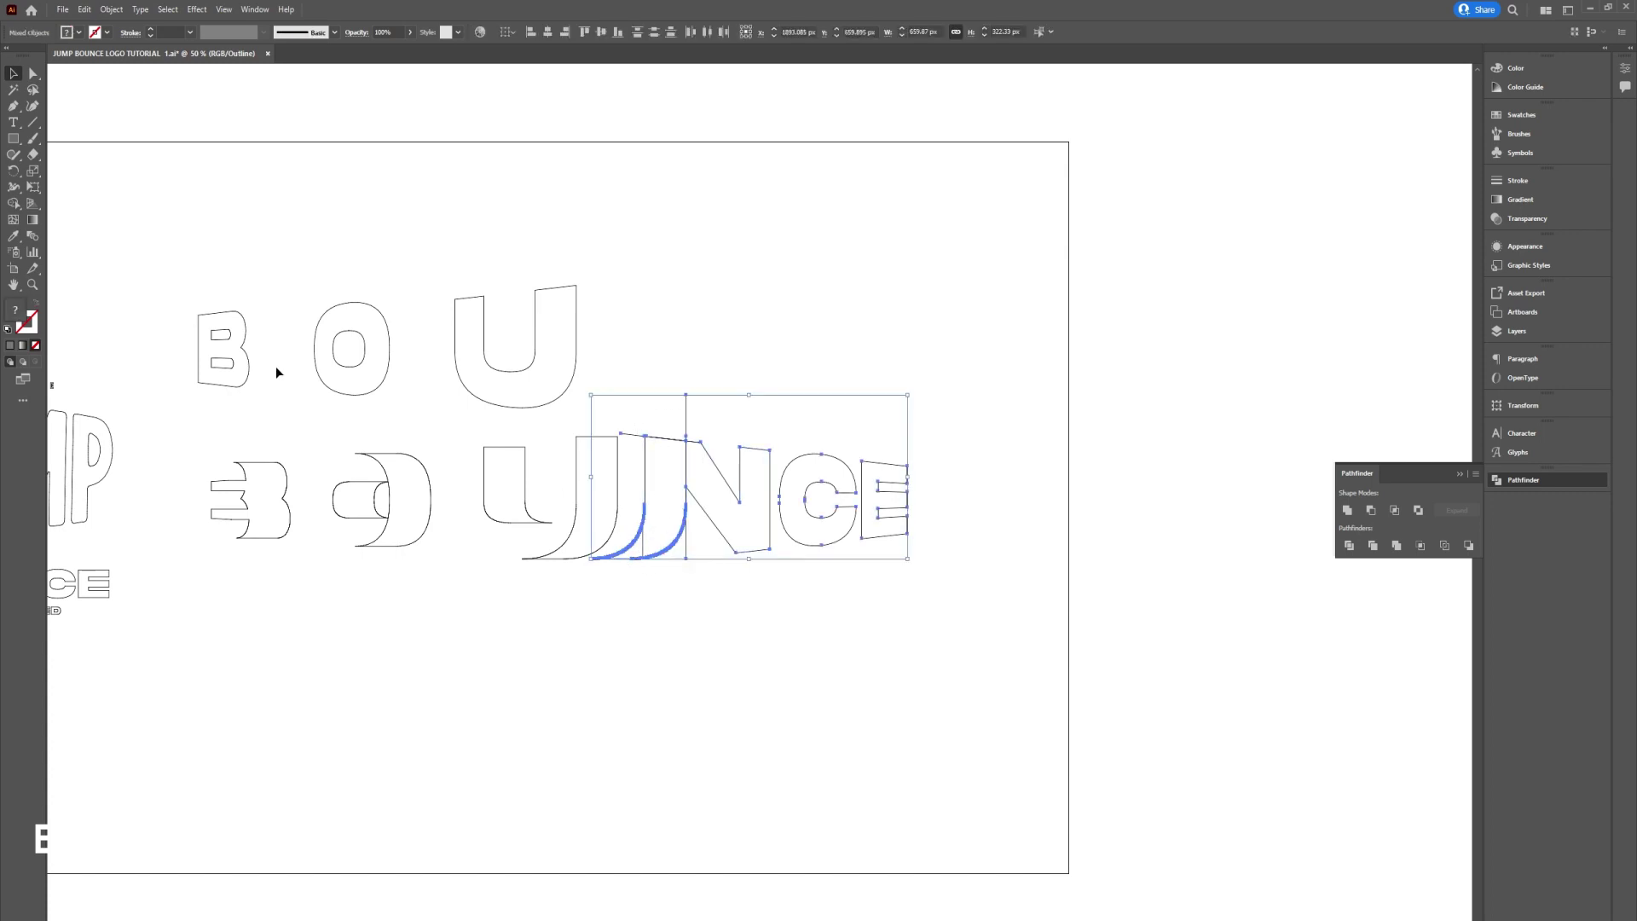
click(14, 202)
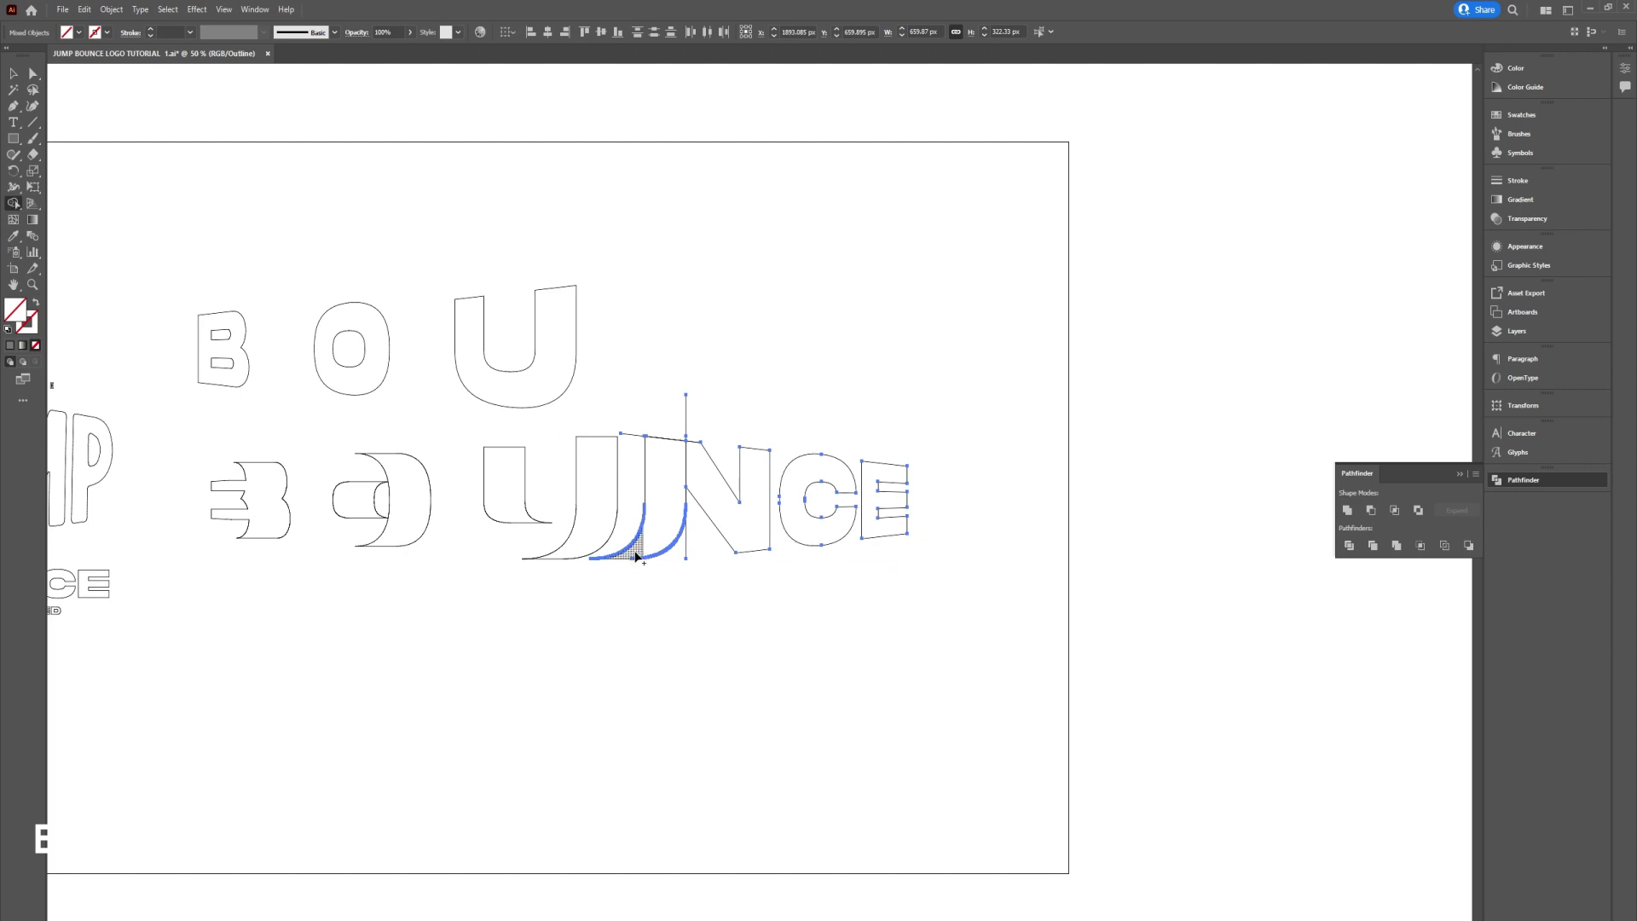
drag(636, 556, 664, 497)
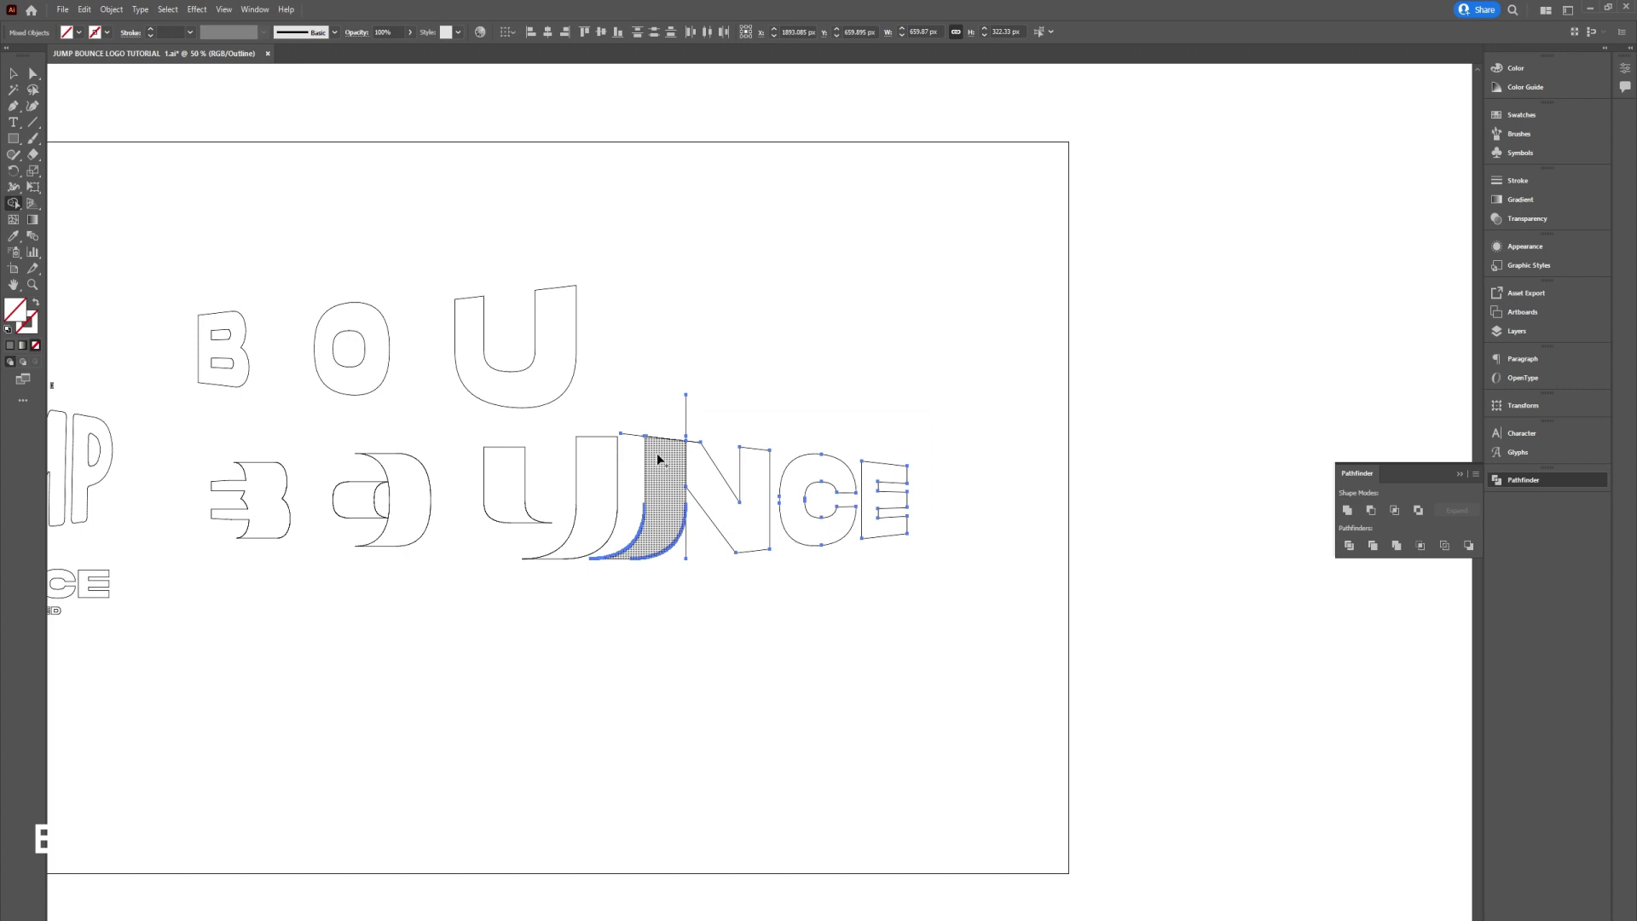
drag(656, 453, 716, 477)
key(v)
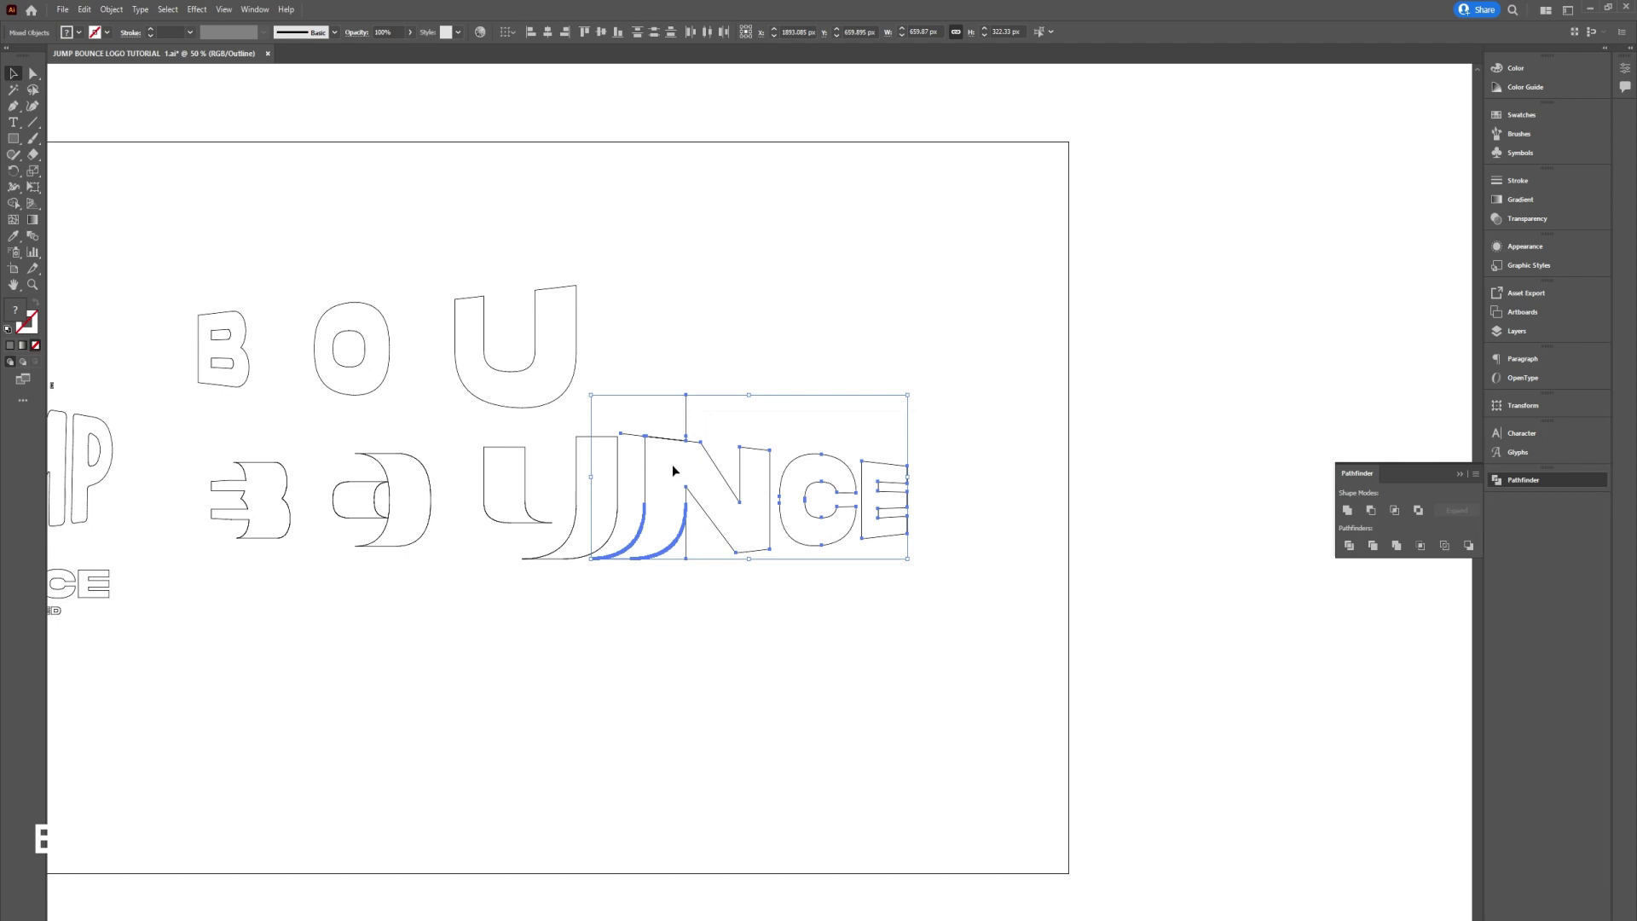
click(674, 507)
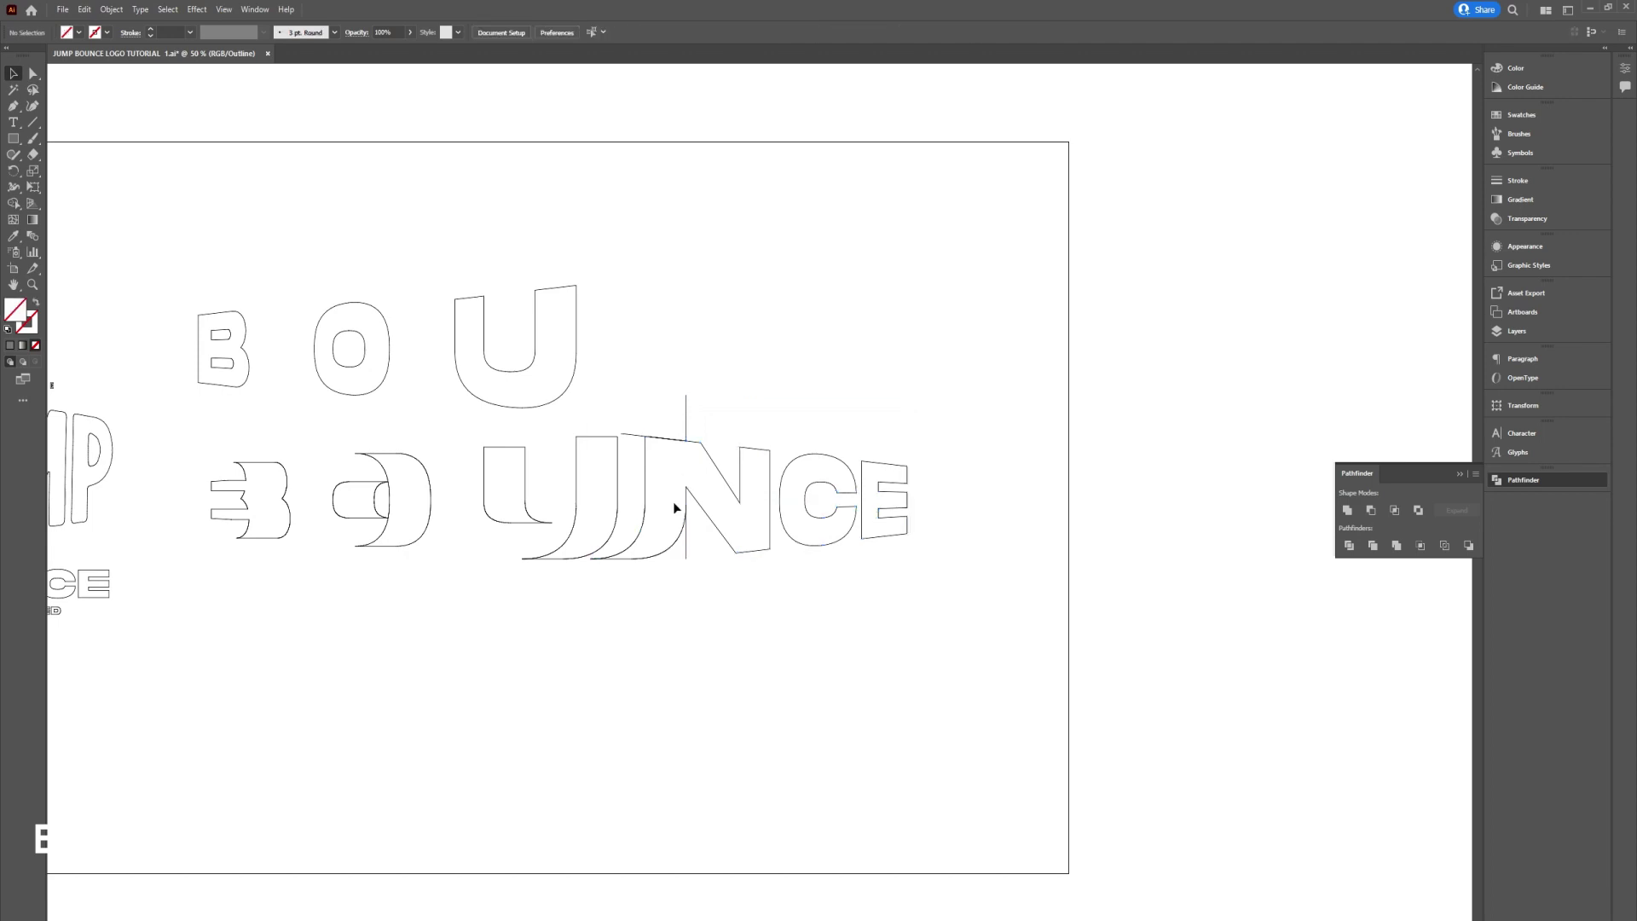
Step: Check the merged J/N, J and top paths, then bring the logo reference into view
click(715, 524)
click(708, 527)
click(648, 435)
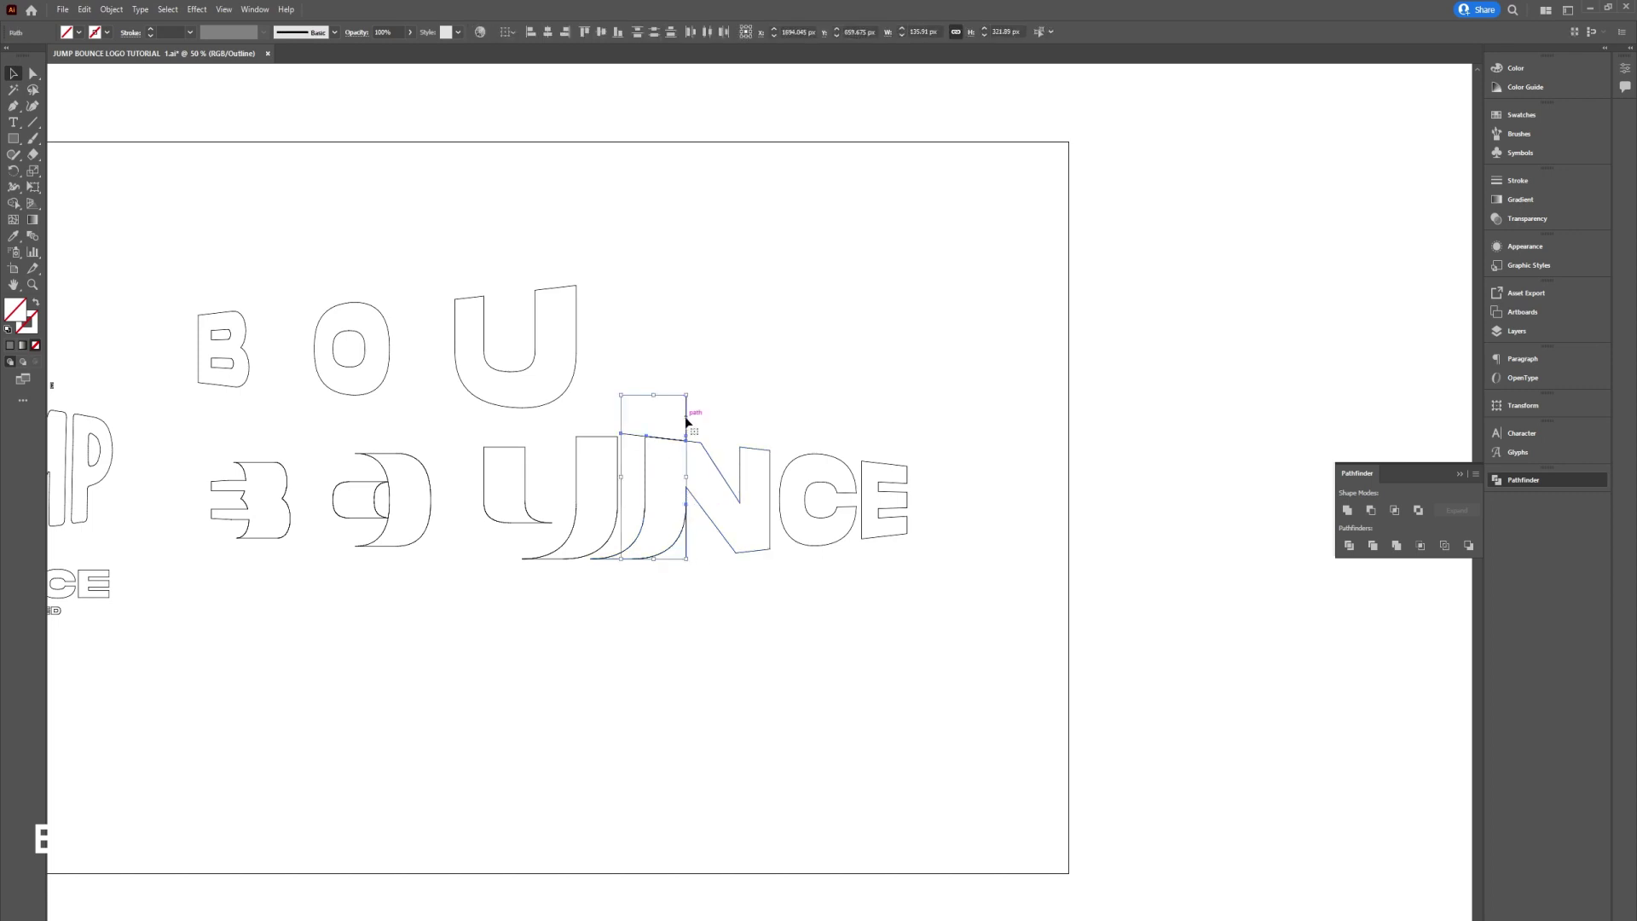
click(685, 419)
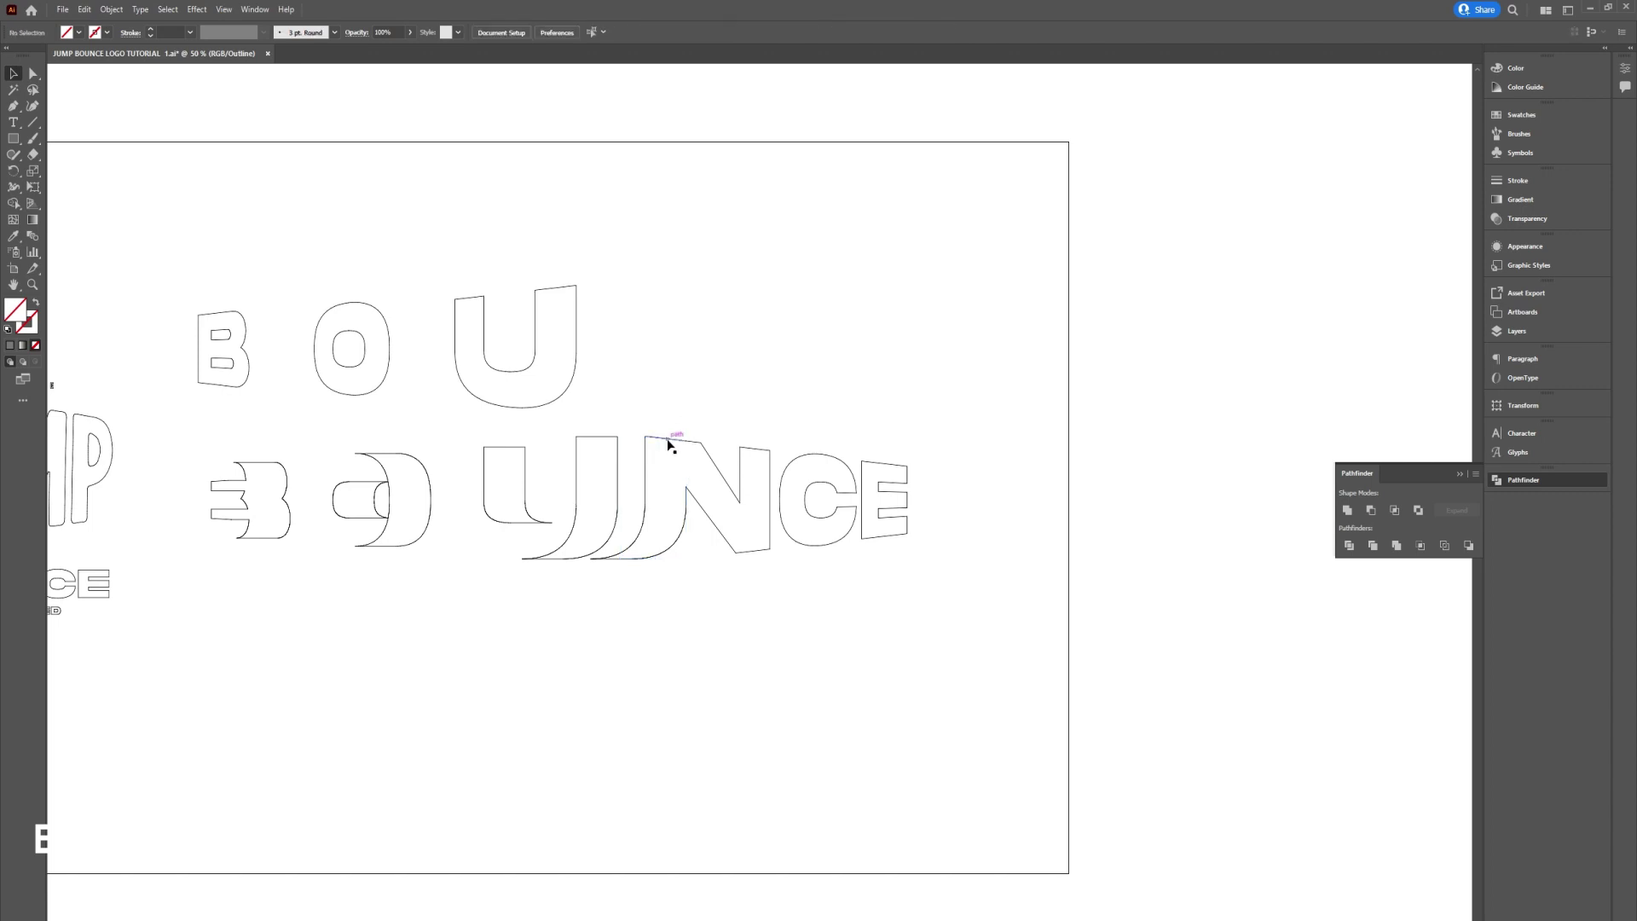
click(666, 440)
click(680, 420)
drag(636, 585, 917, 572)
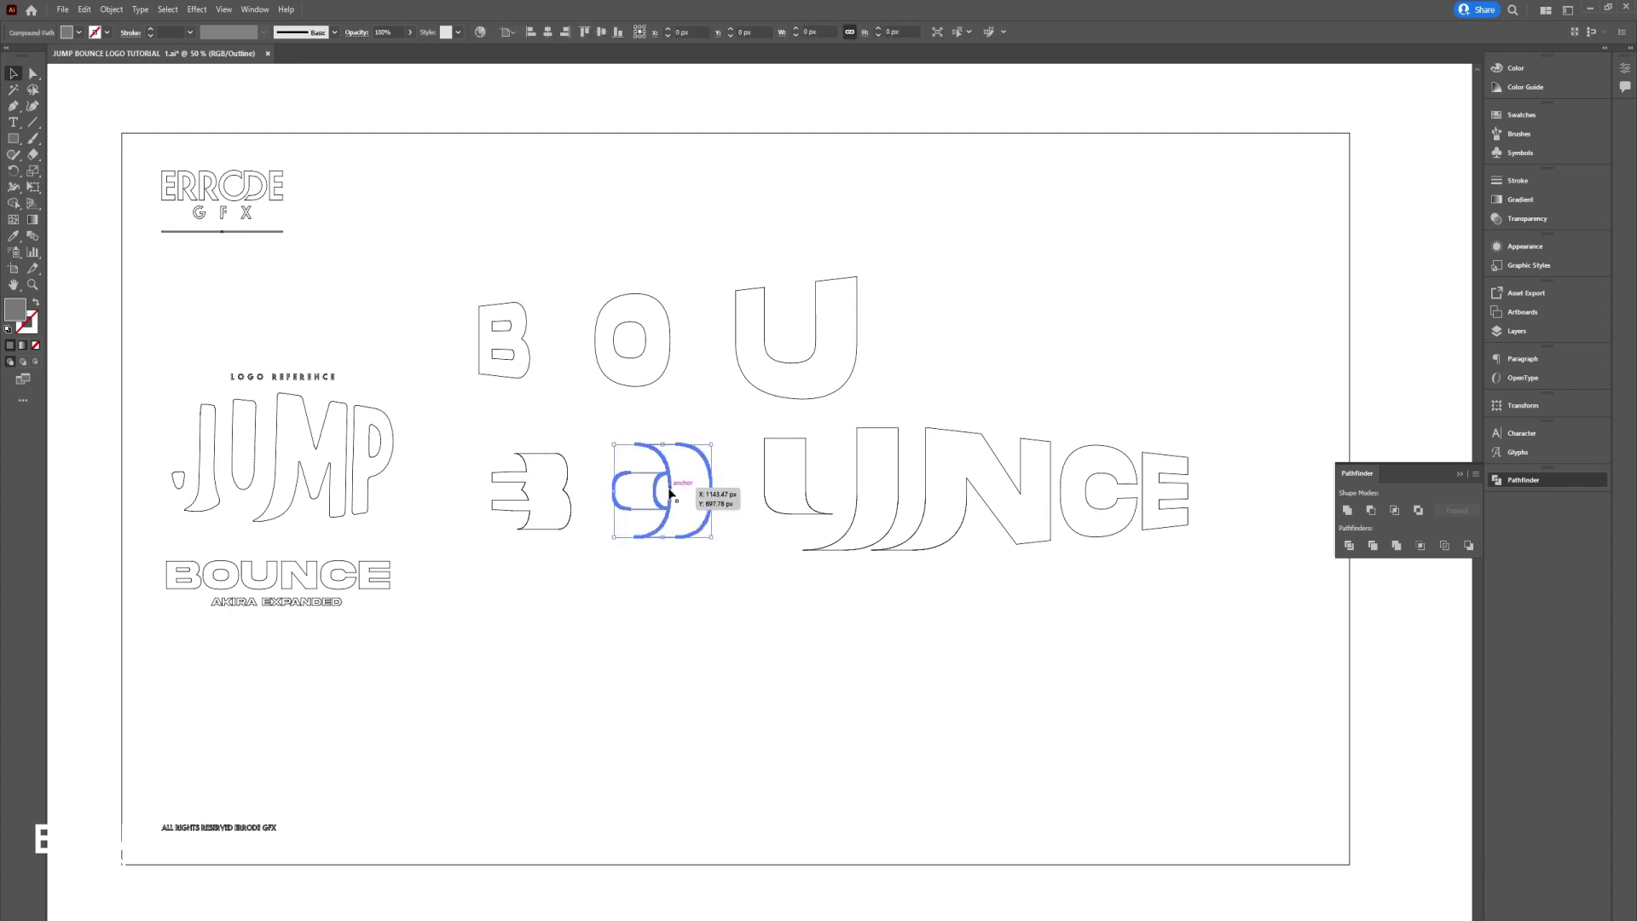
Step: Move the upper B O U outlines onto the lower letters and align them exactly
drag(461, 268, 878, 388)
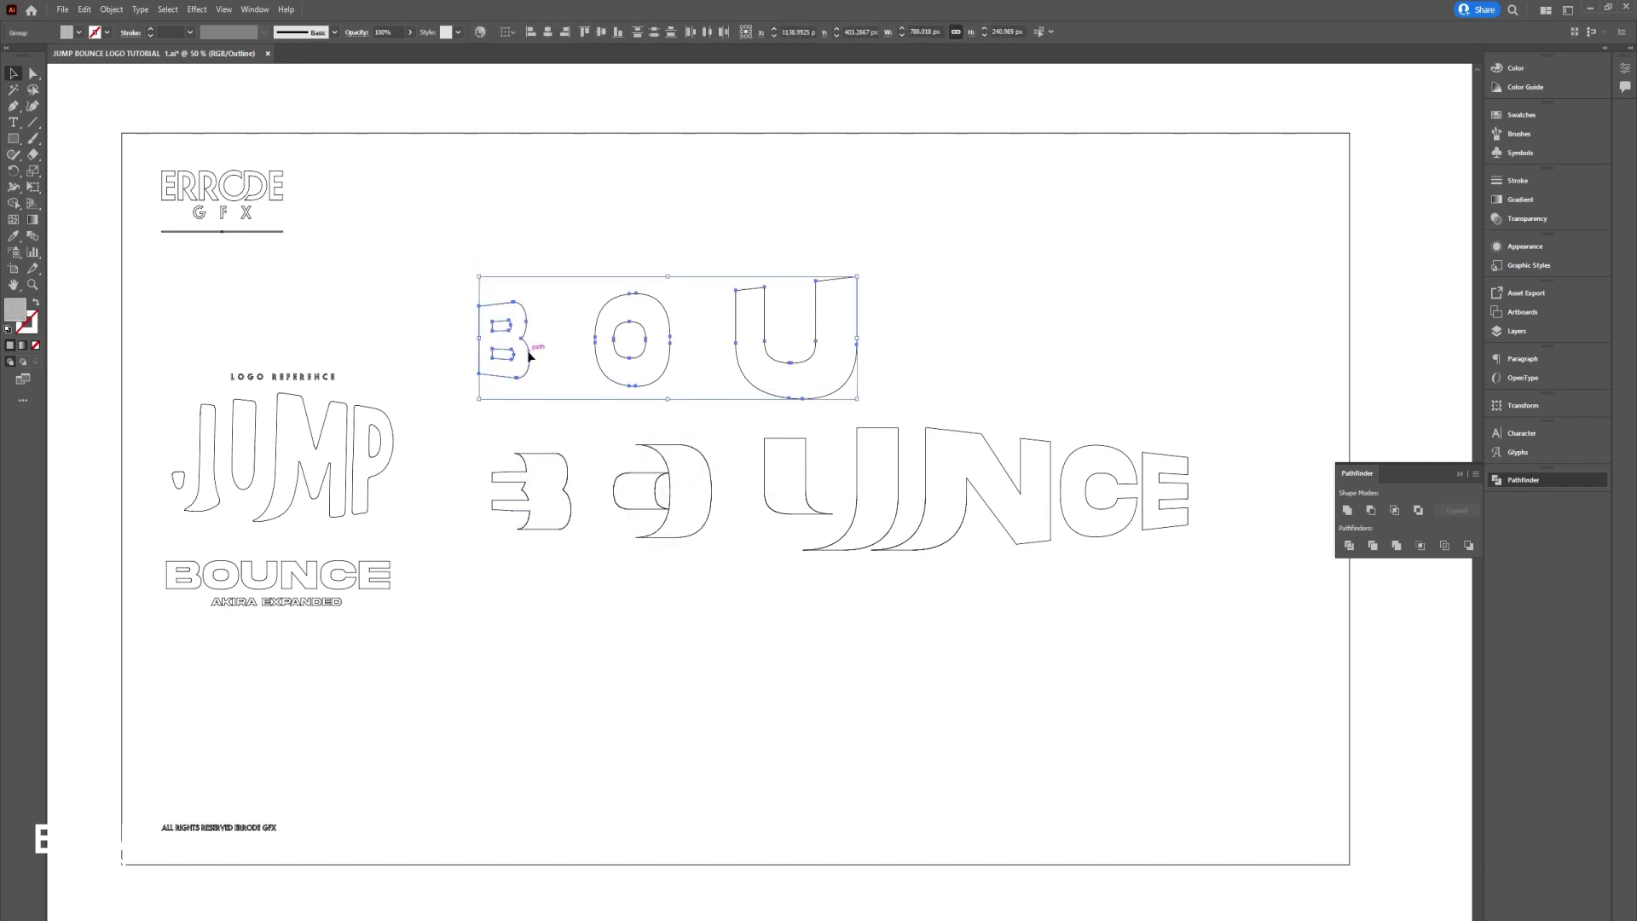
drag(528, 357, 526, 486)
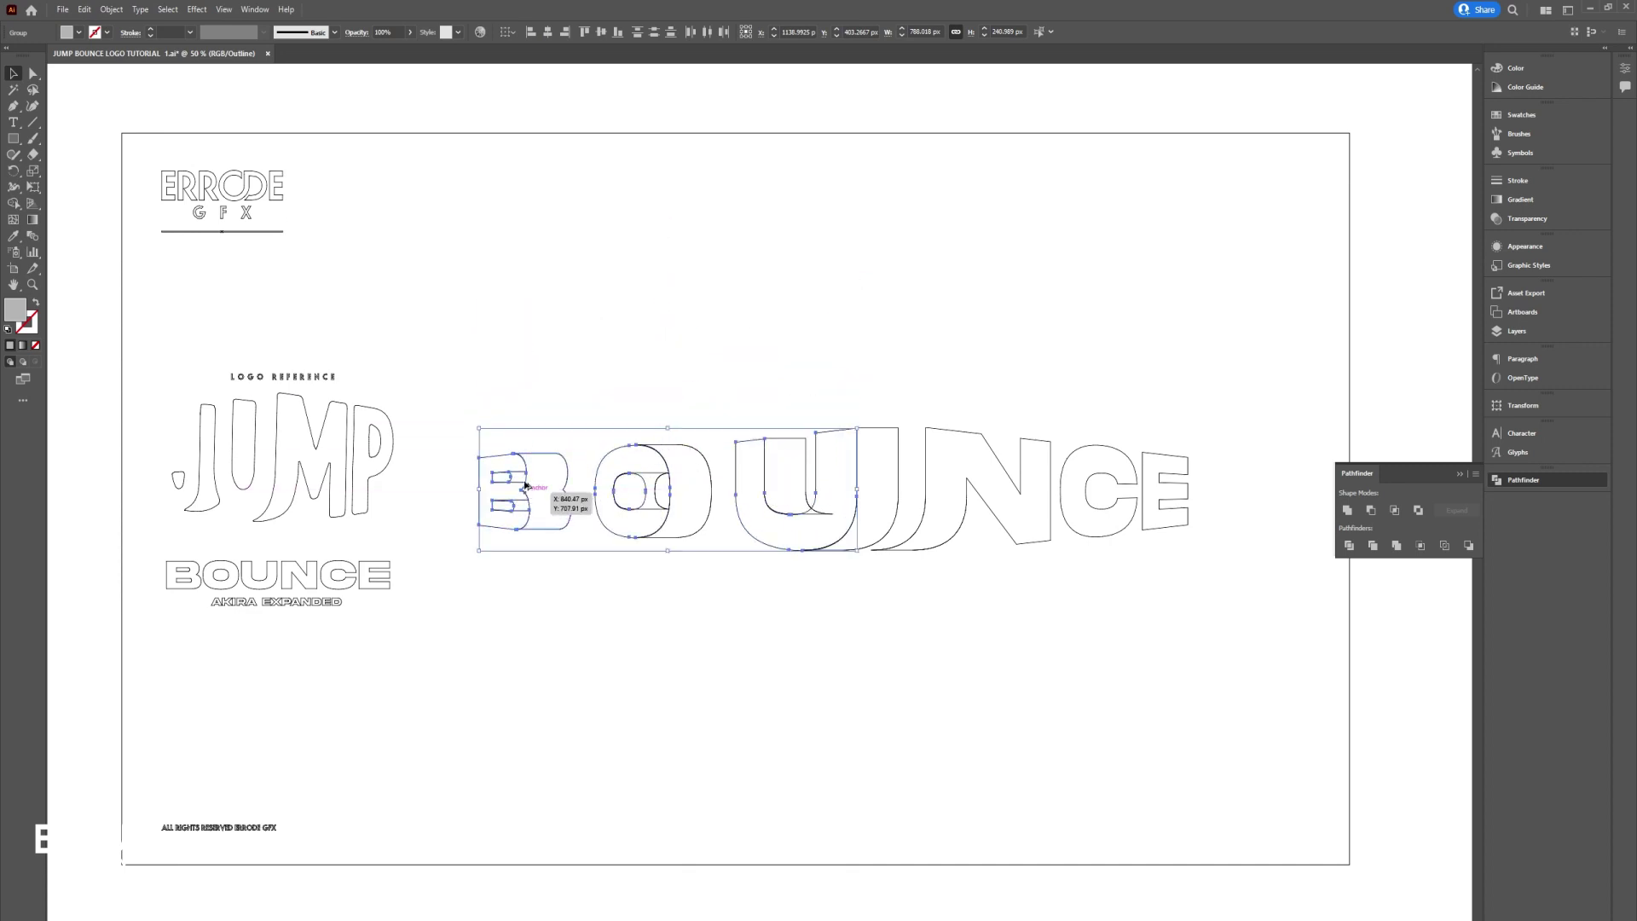
scroll(524, 483, up, 5)
scroll(424, 431, up, 2)
drag(424, 422, 424, 413)
scroll(424, 413, down, 3)
Step: In Preview, make the B, O and U front faces a compound path so the holes cut through
key(ctrl+y)
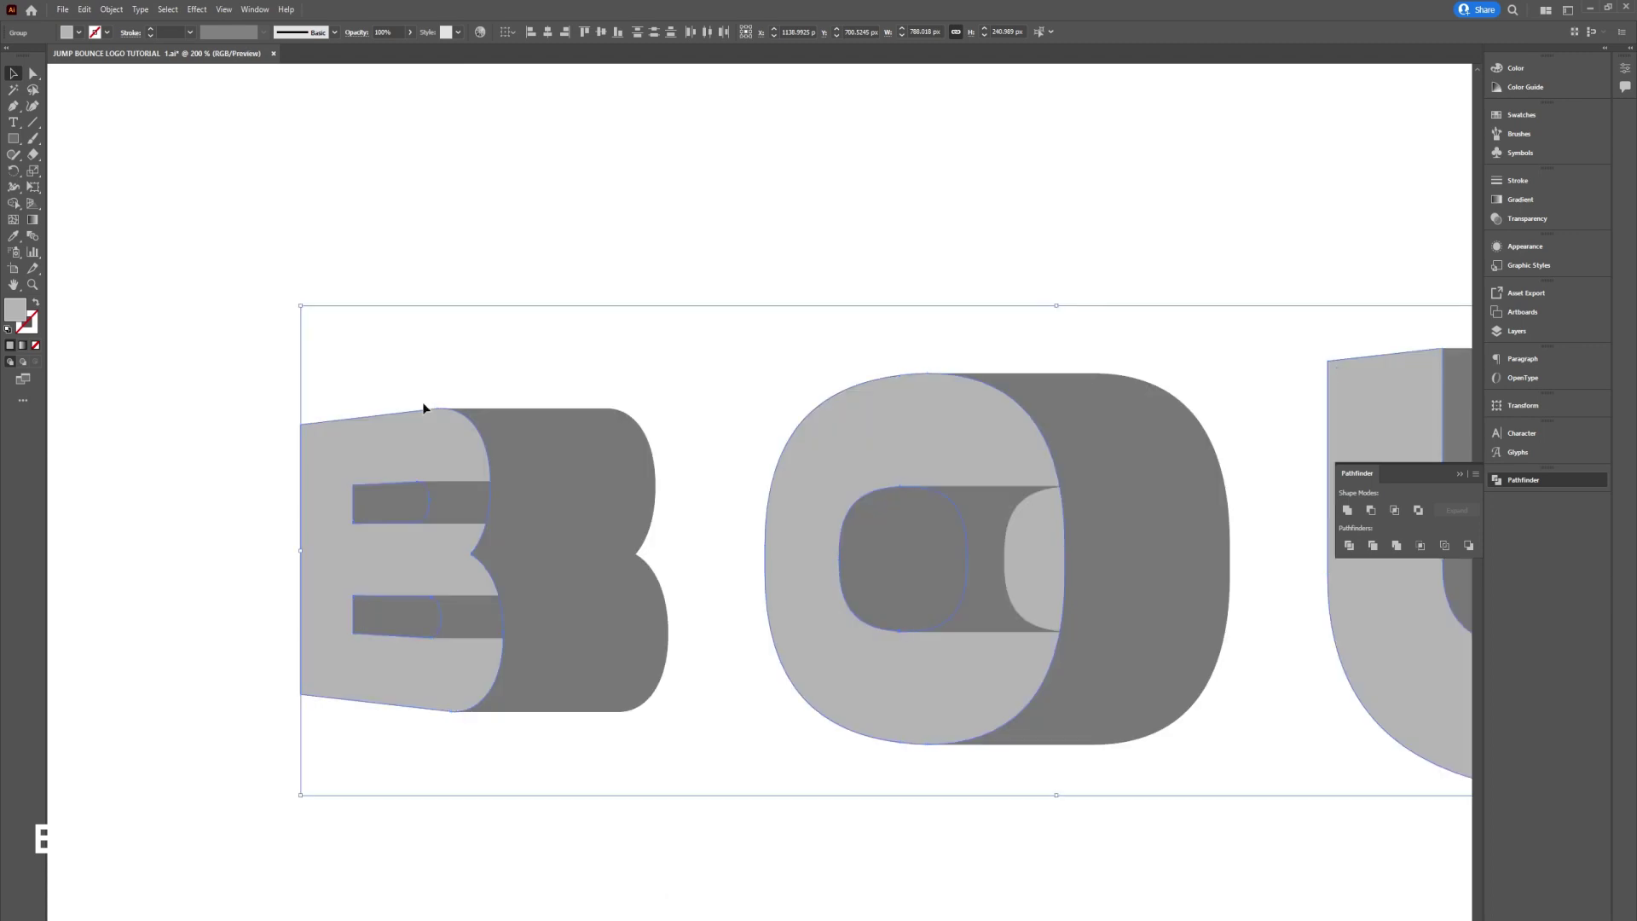
scroll(424, 407, down, 3)
click(409, 257)
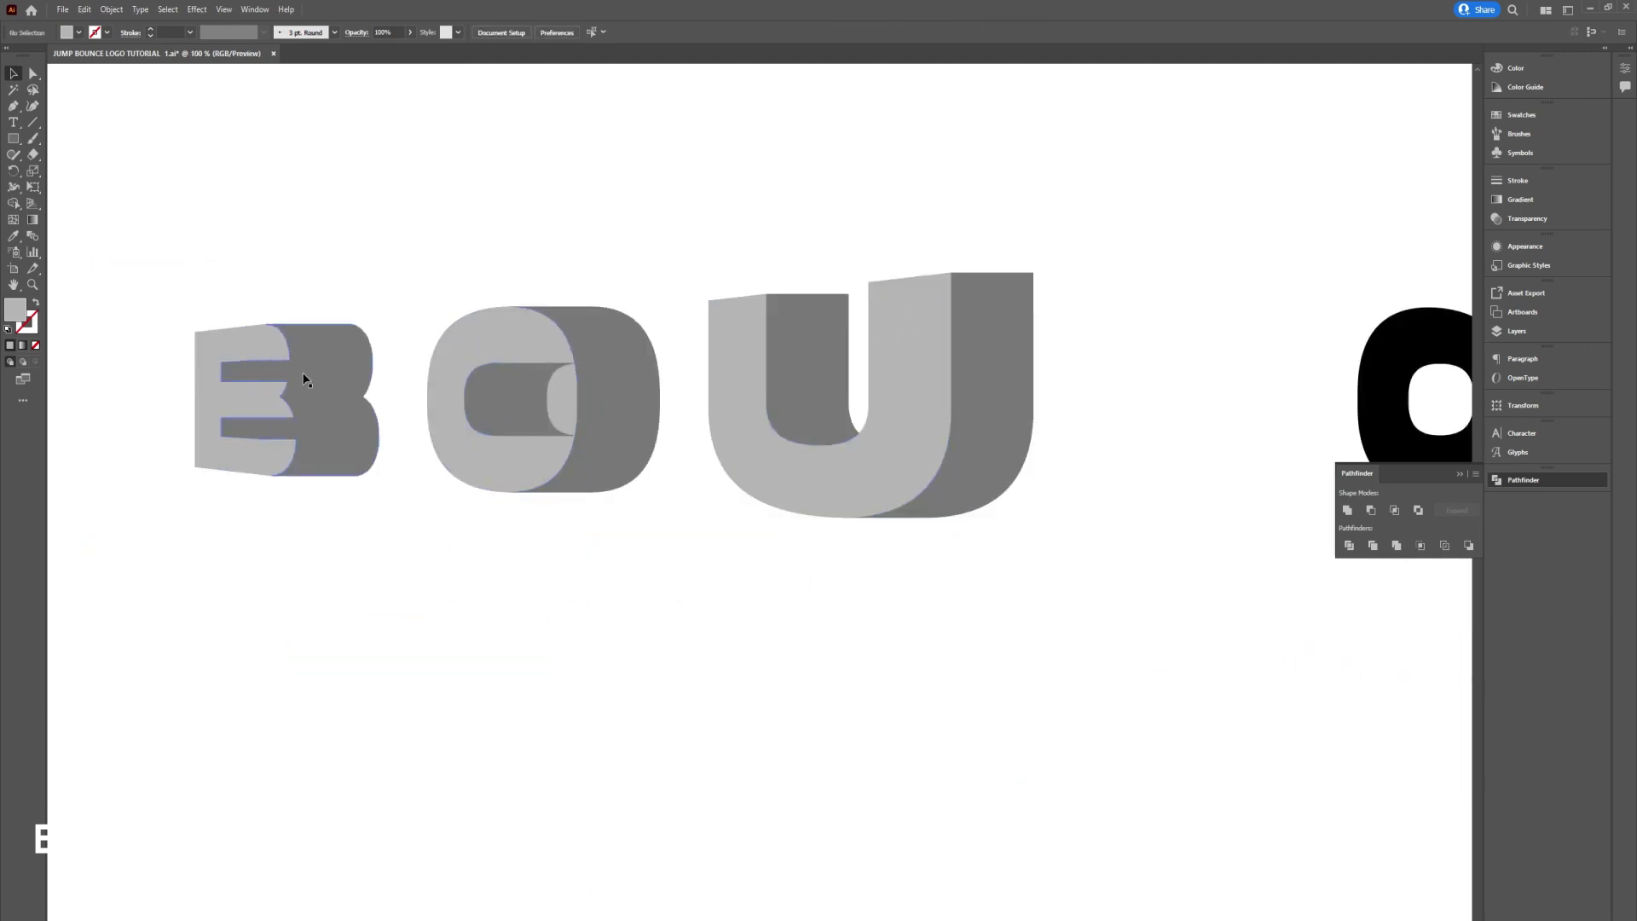
click(255, 346)
click(321, 347)
click(249, 341)
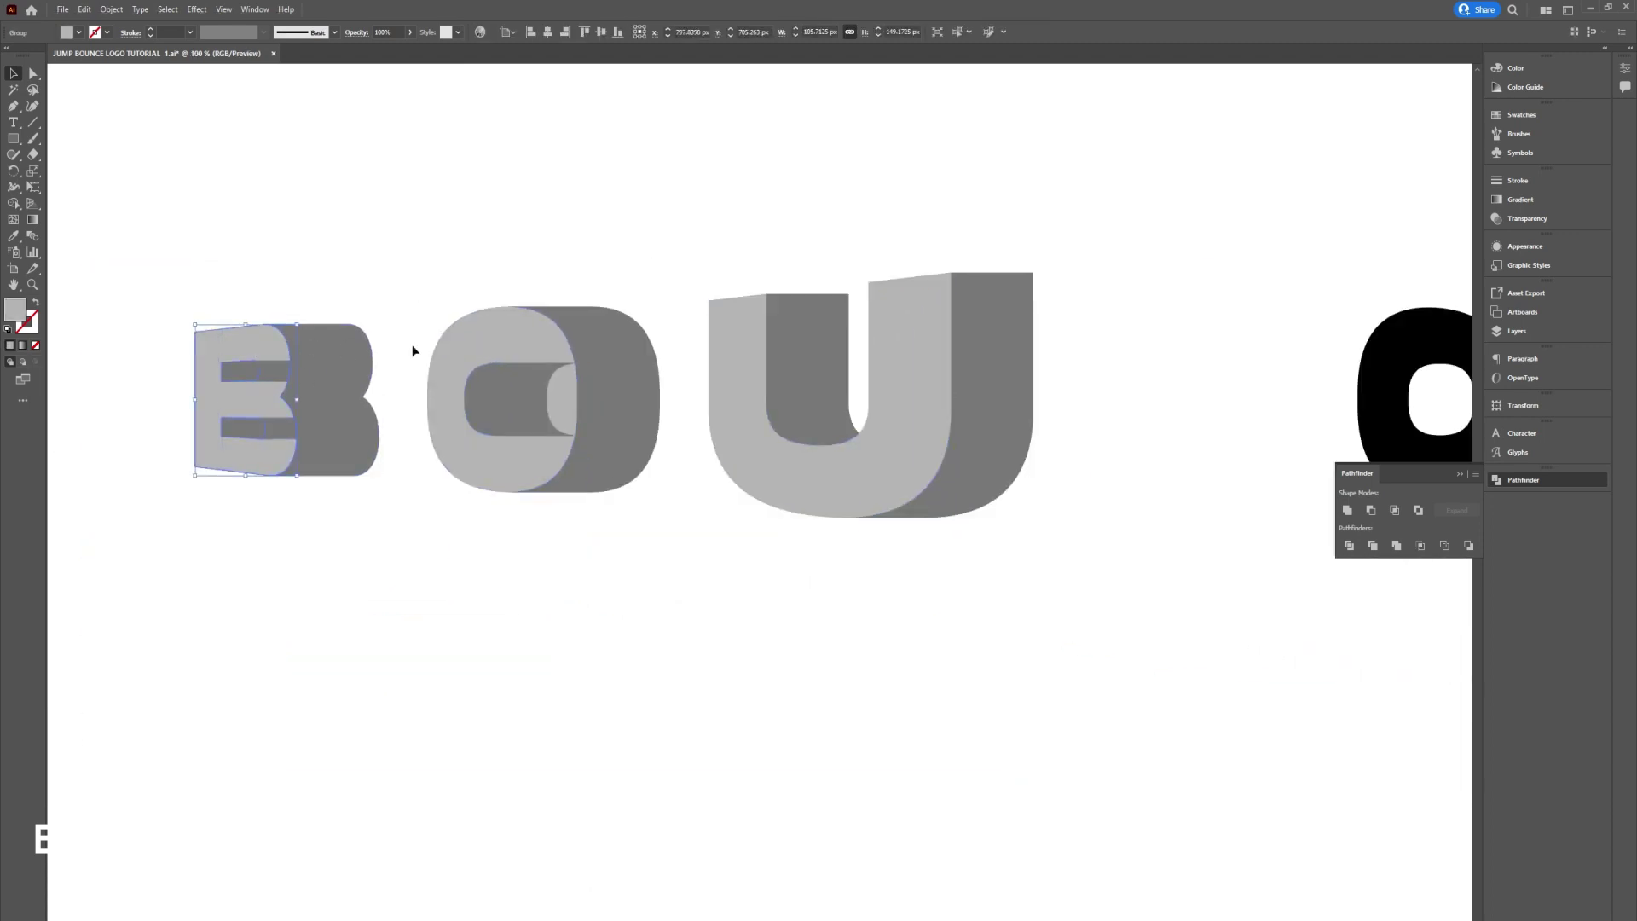
shift+click(486, 347)
shift+click(737, 359)
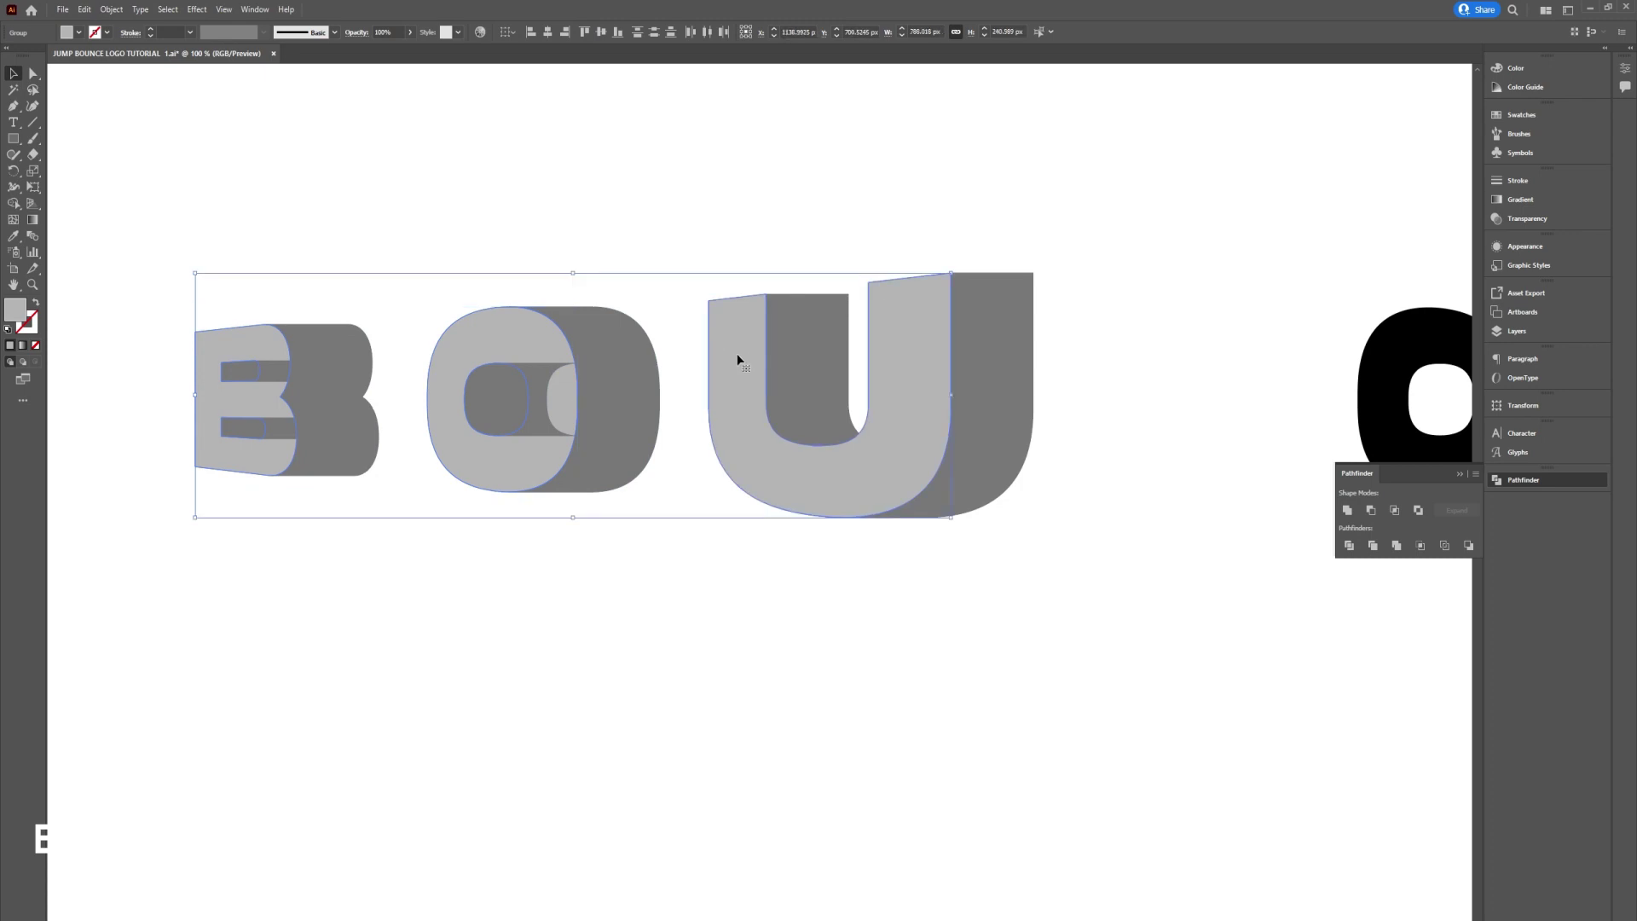
key(ctrl+8)
click(737, 353)
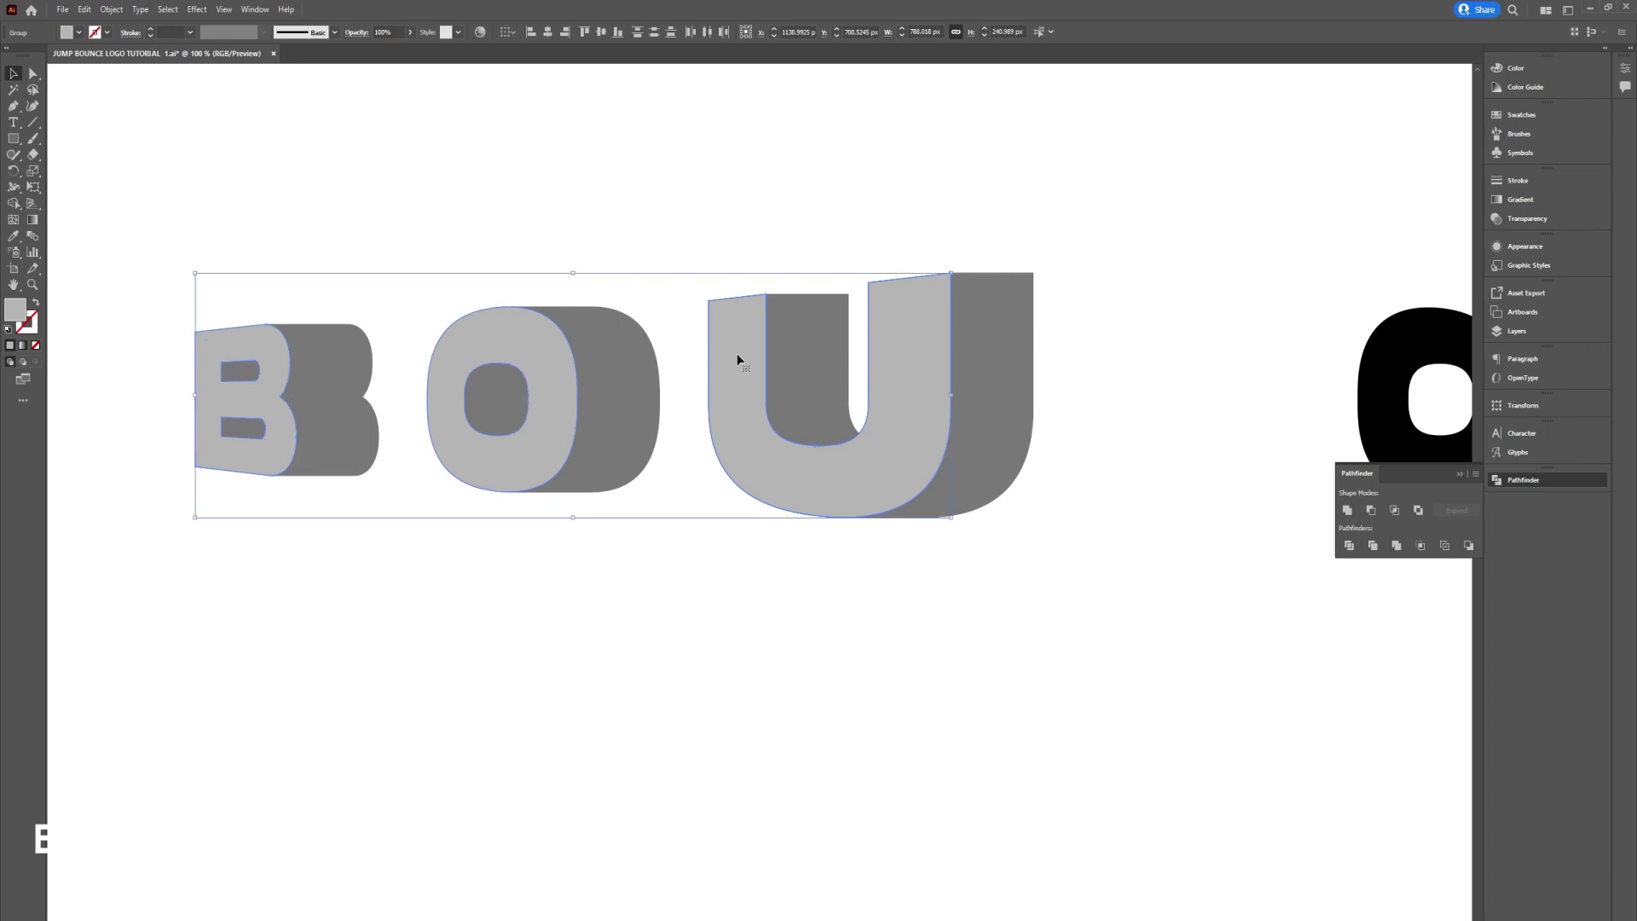
scroll(737, 353, down, 3)
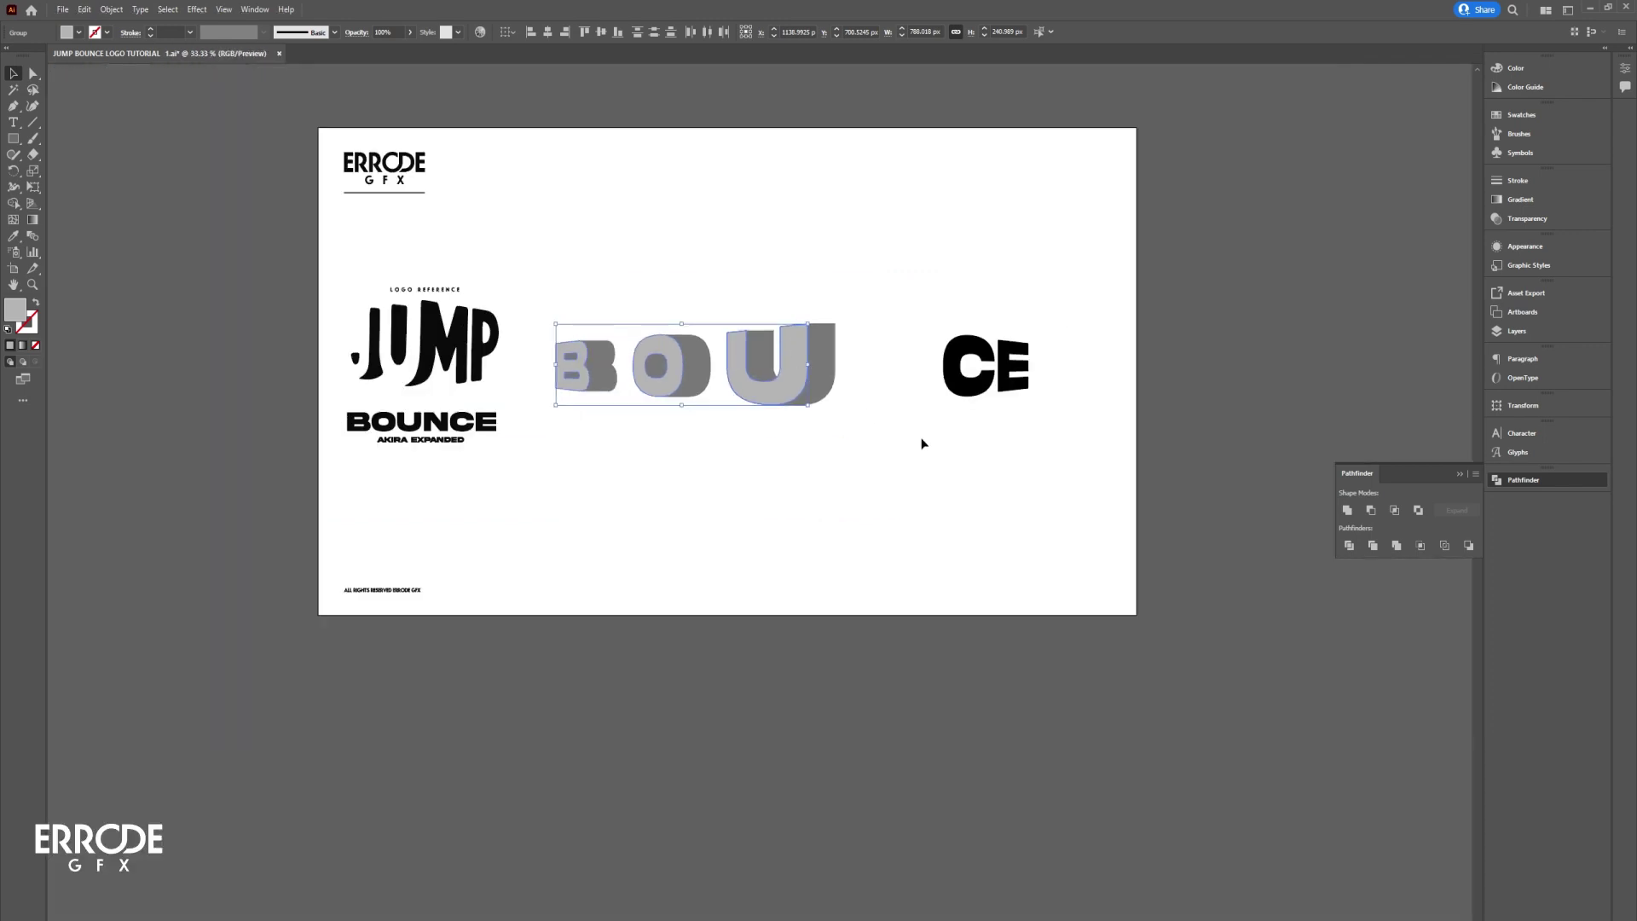
Step: Fill the unfilled N outline with black
click(924, 442)
click(893, 324)
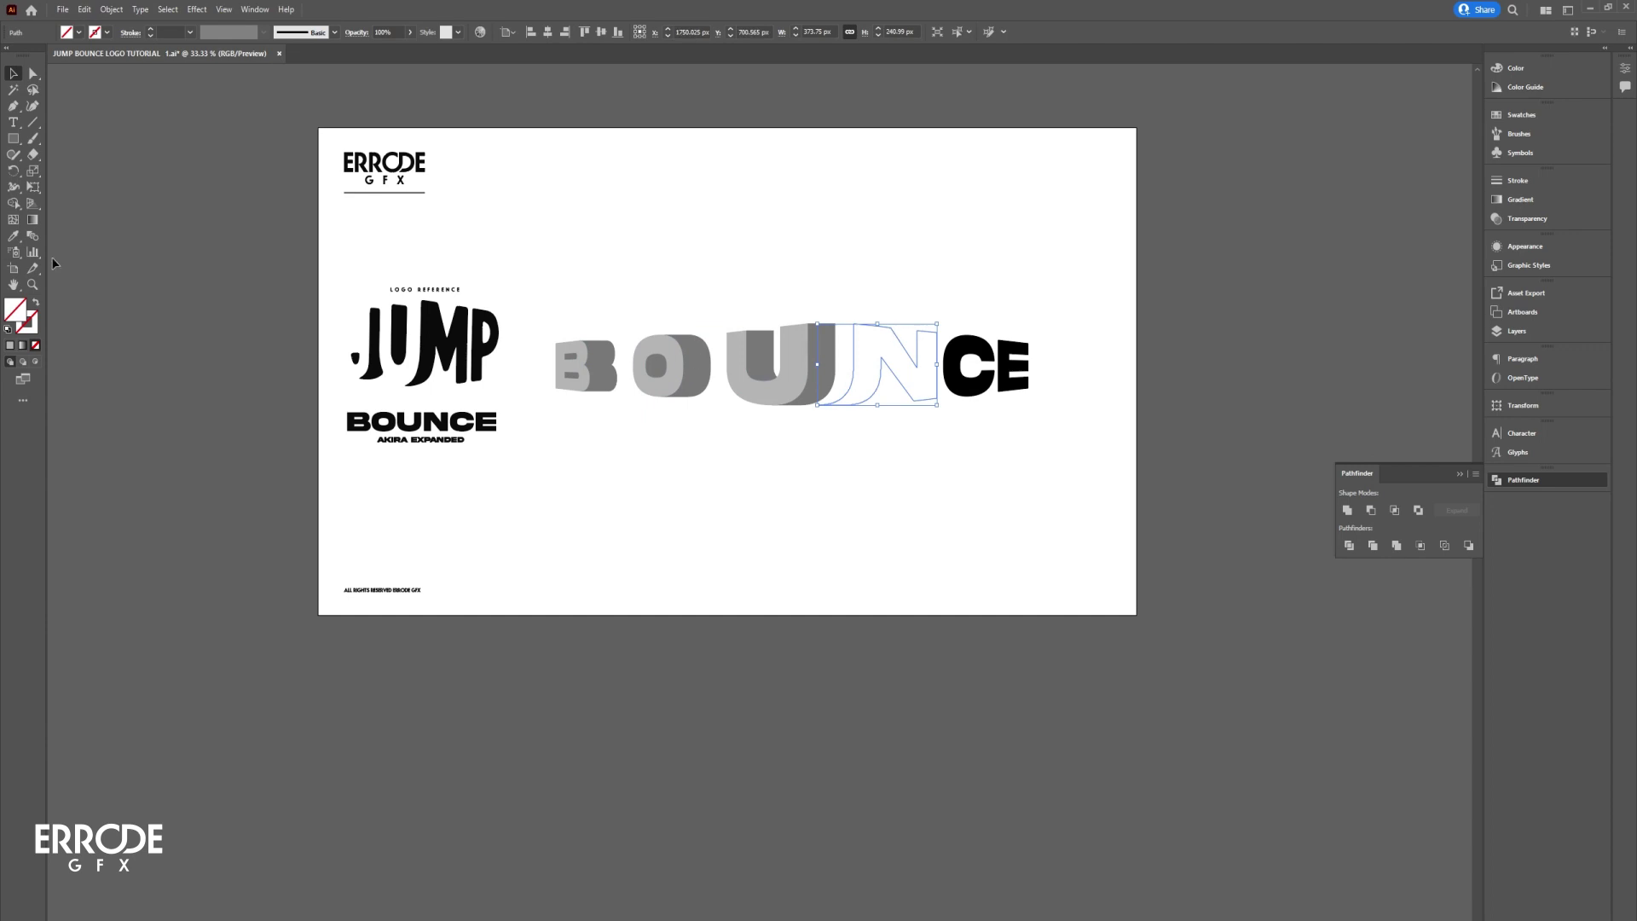
click(68, 32)
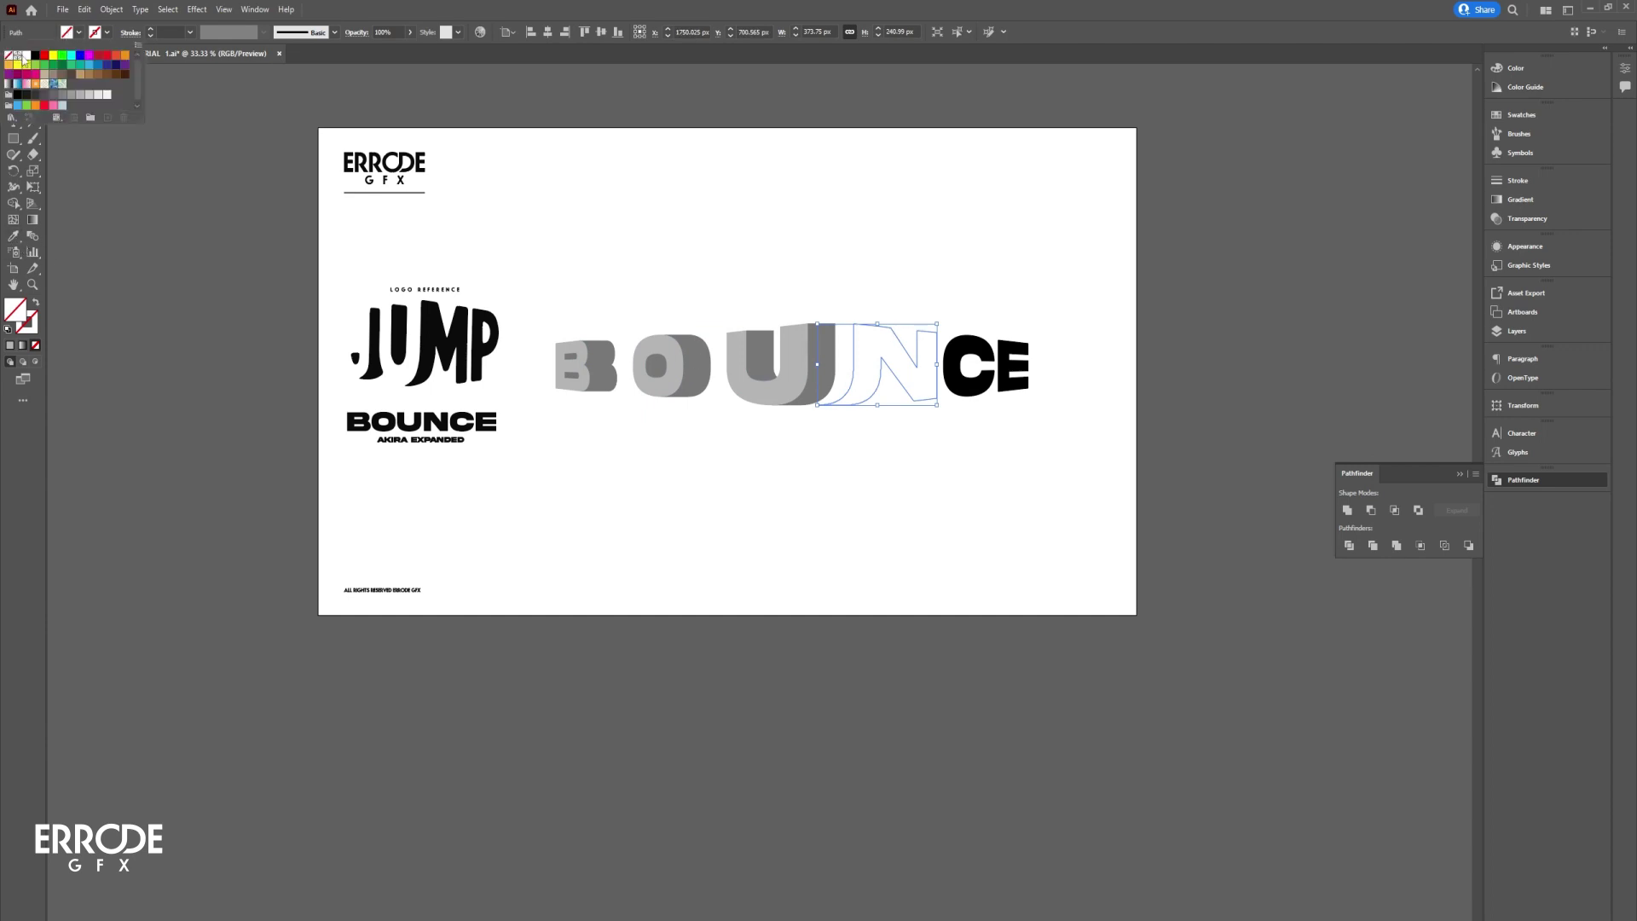
click(17, 57)
click(735, 428)
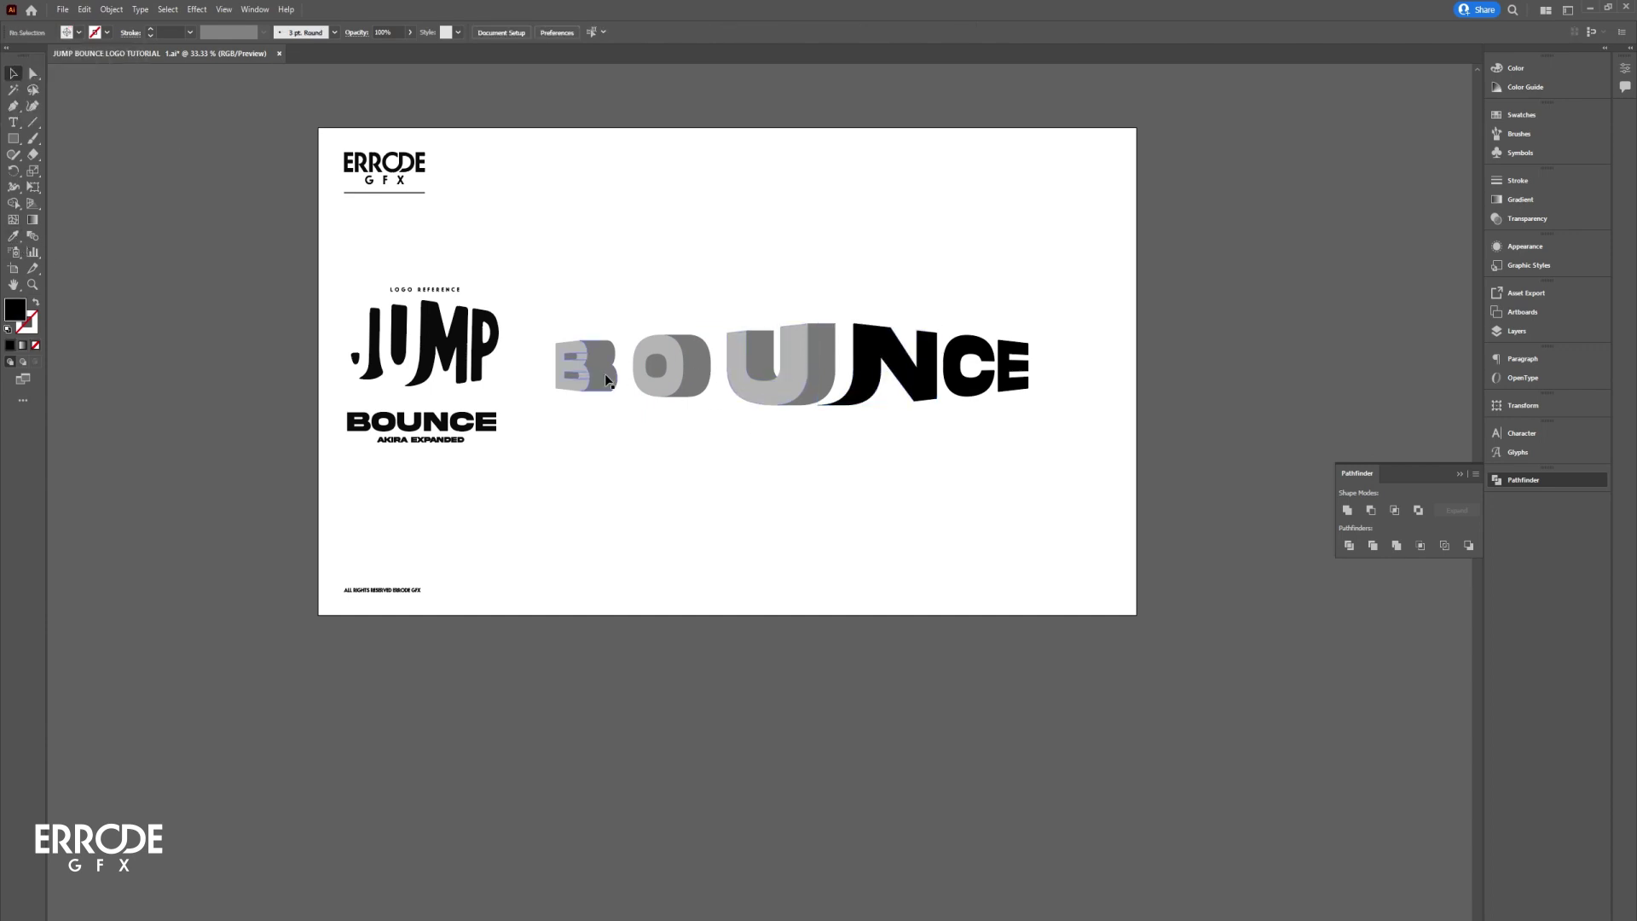
Step: Slide the B and O rightward toward the U
drag(610, 424, 553, 314)
key(ctrl+=)
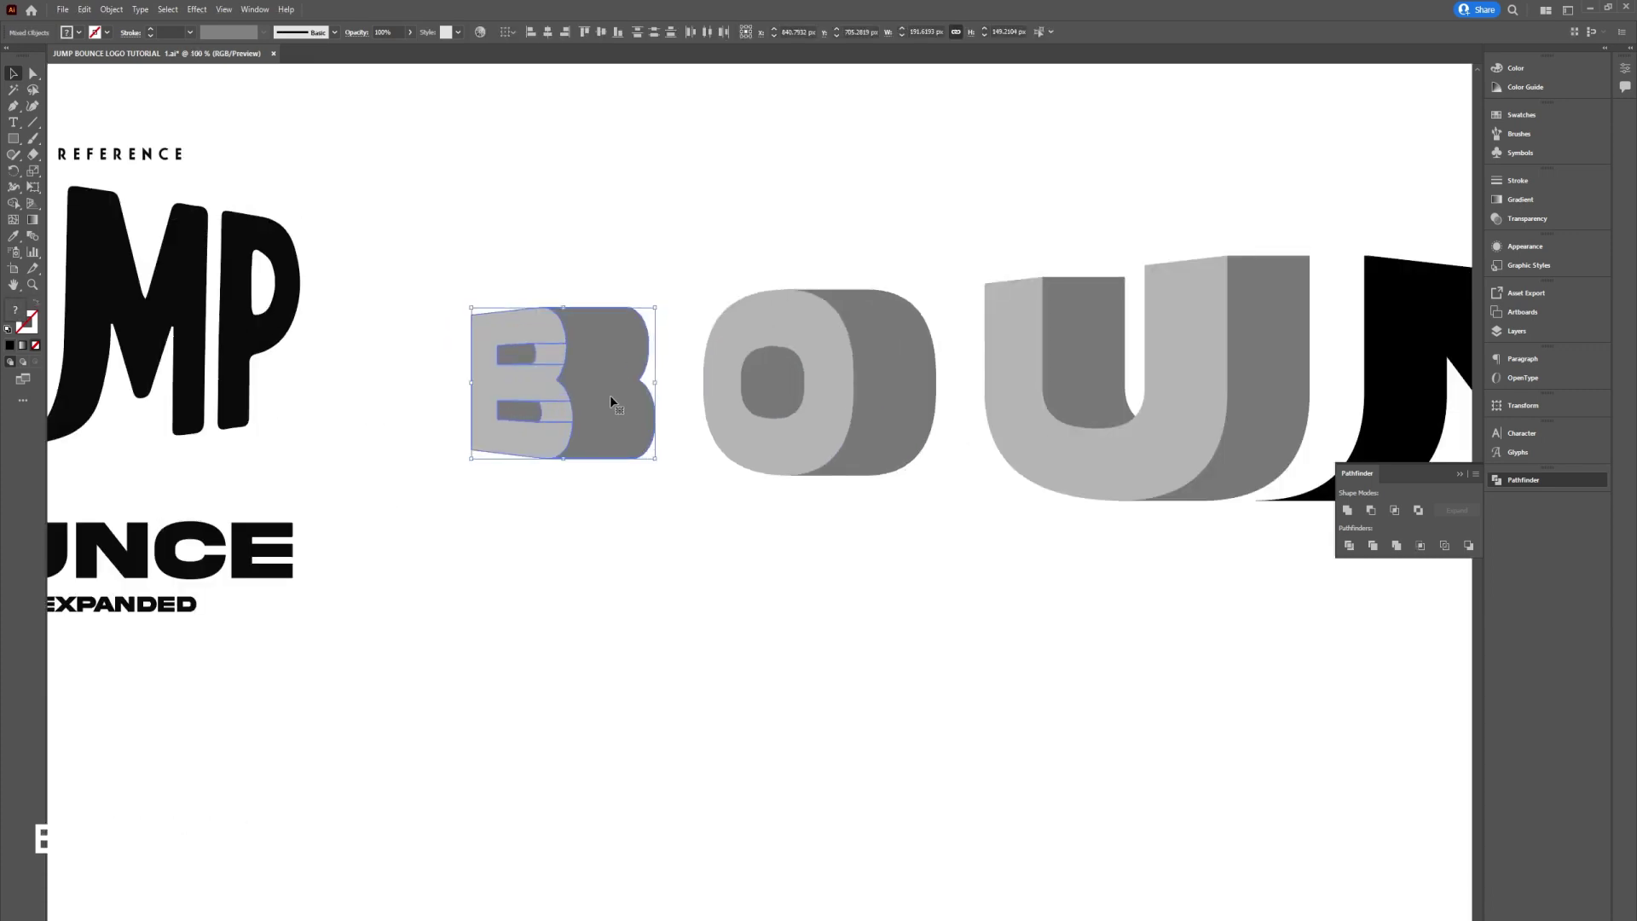
drag(610, 400, 691, 396)
drag(822, 494, 571, 309)
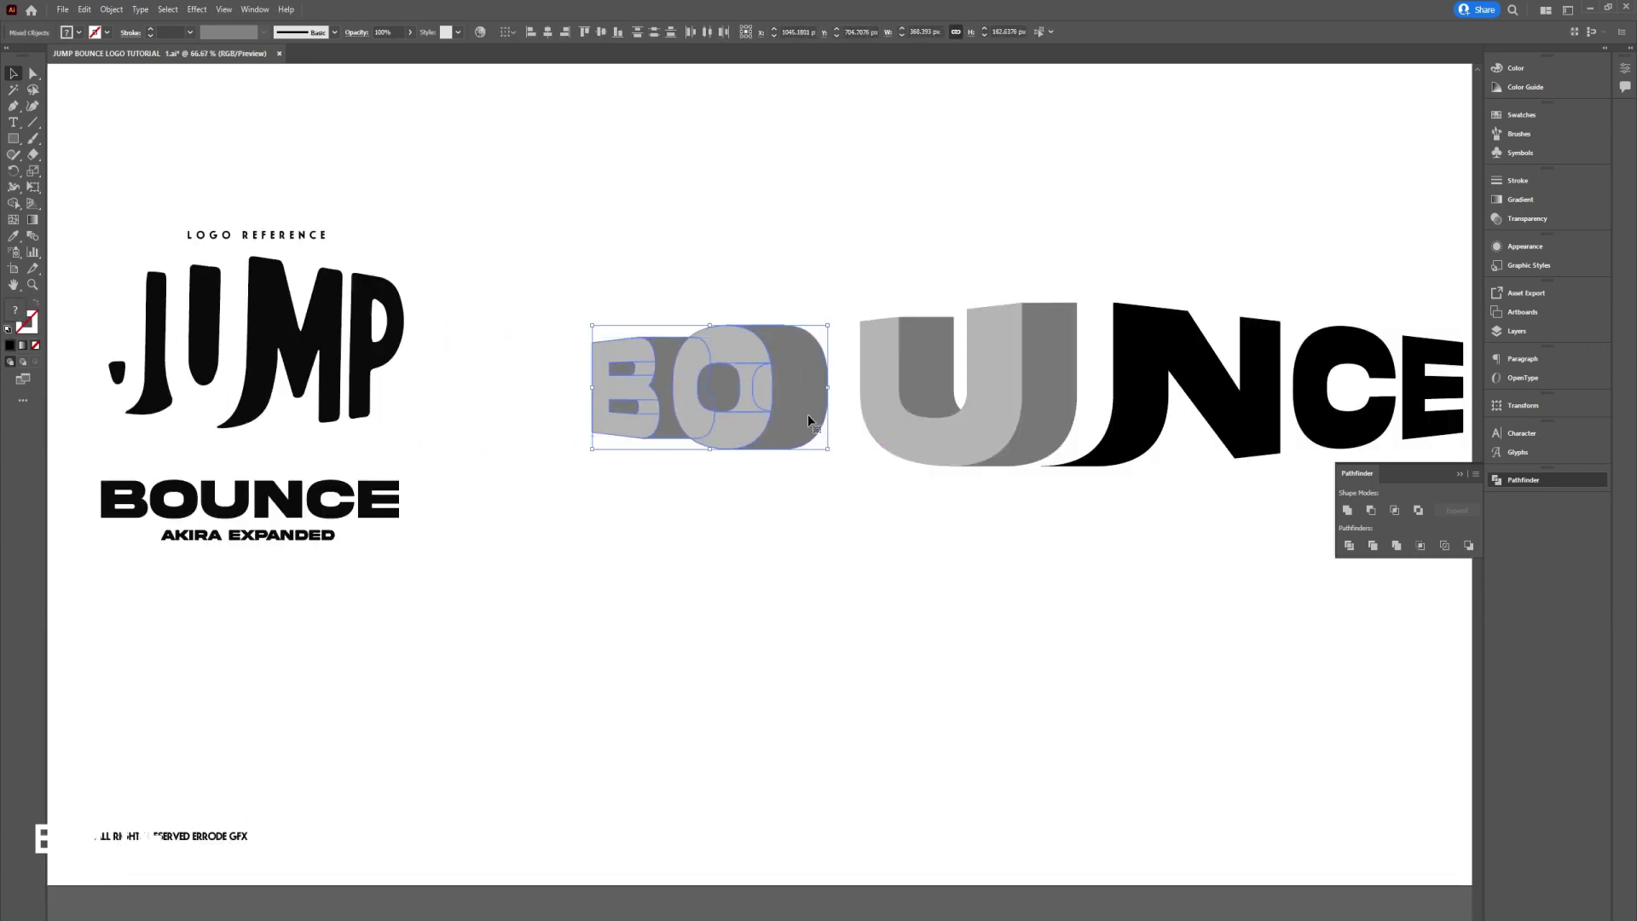
drag(807, 413, 733, 434)
Step: Reselect the B, then the B and O, and finally marquee-select B, O and U
click(679, 348)
alt+scroll(679, 348, up, 3)
drag(551, 187, 1041, 565)
alt+scroll(1064, 552, down, 4)
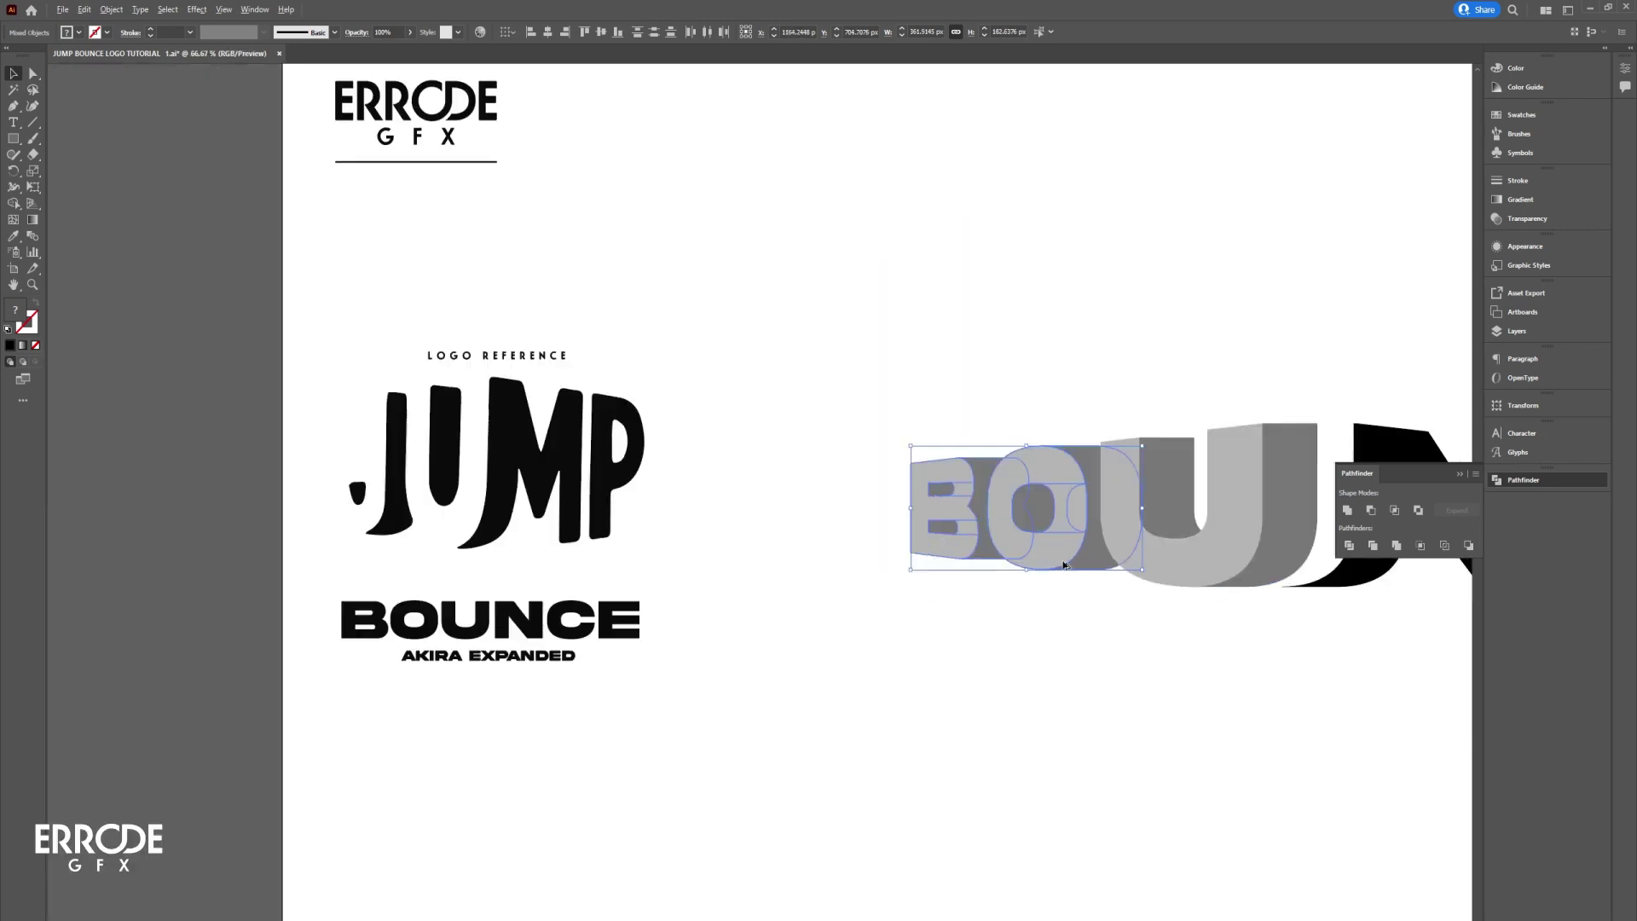
click(785, 571)
alt+scroll(605, 506, up, 1)
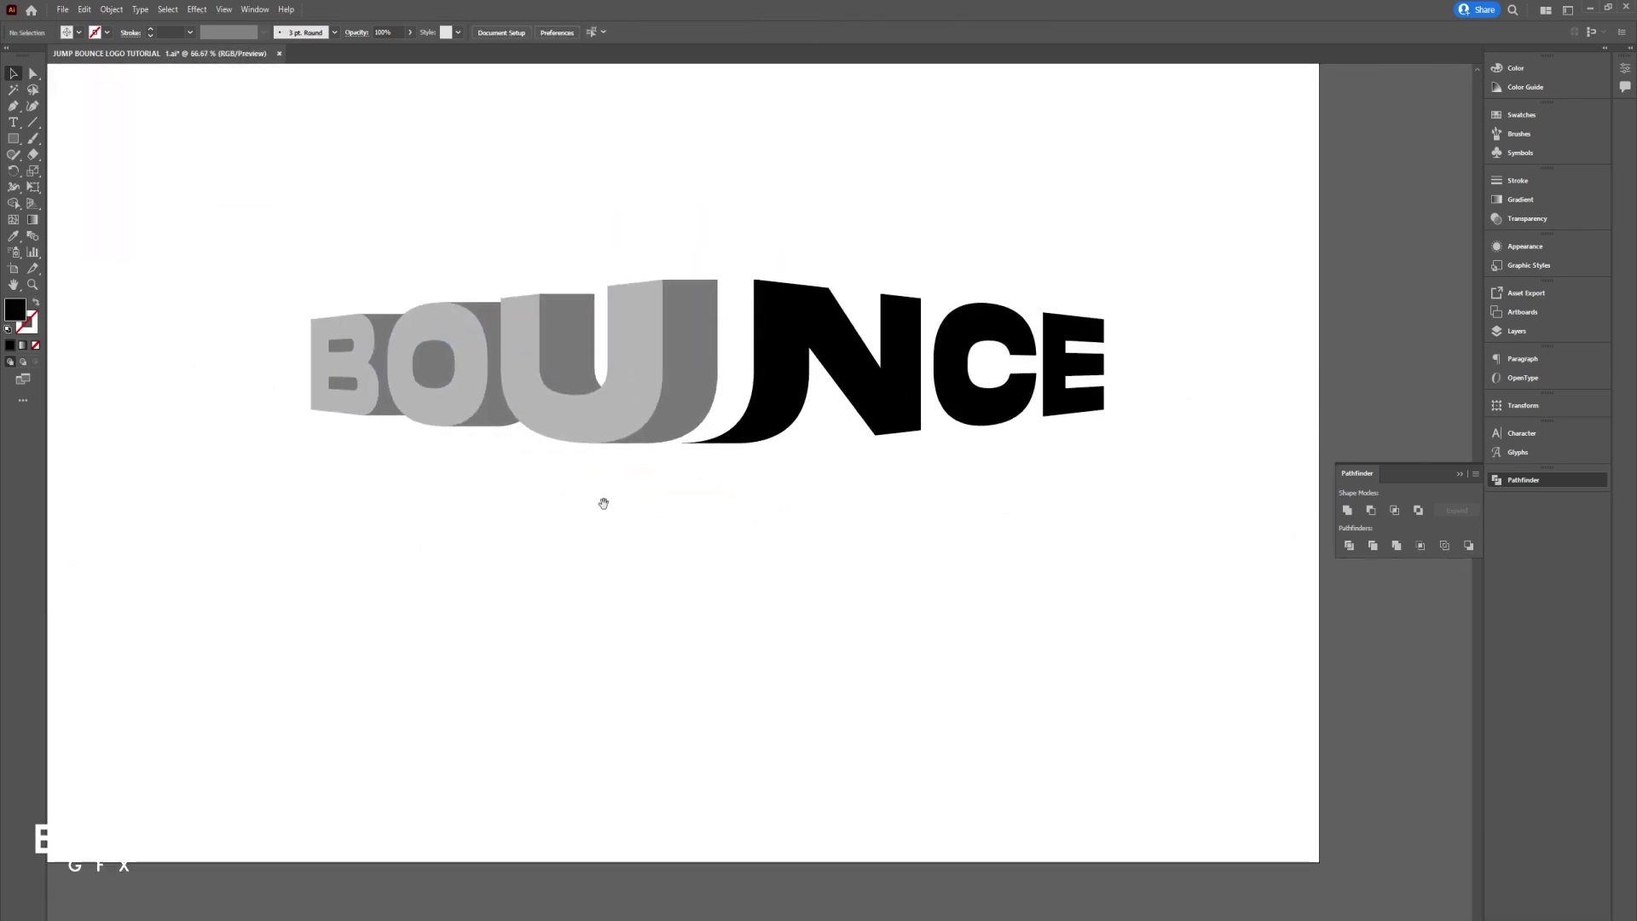
drag(588, 469, 220, 205)
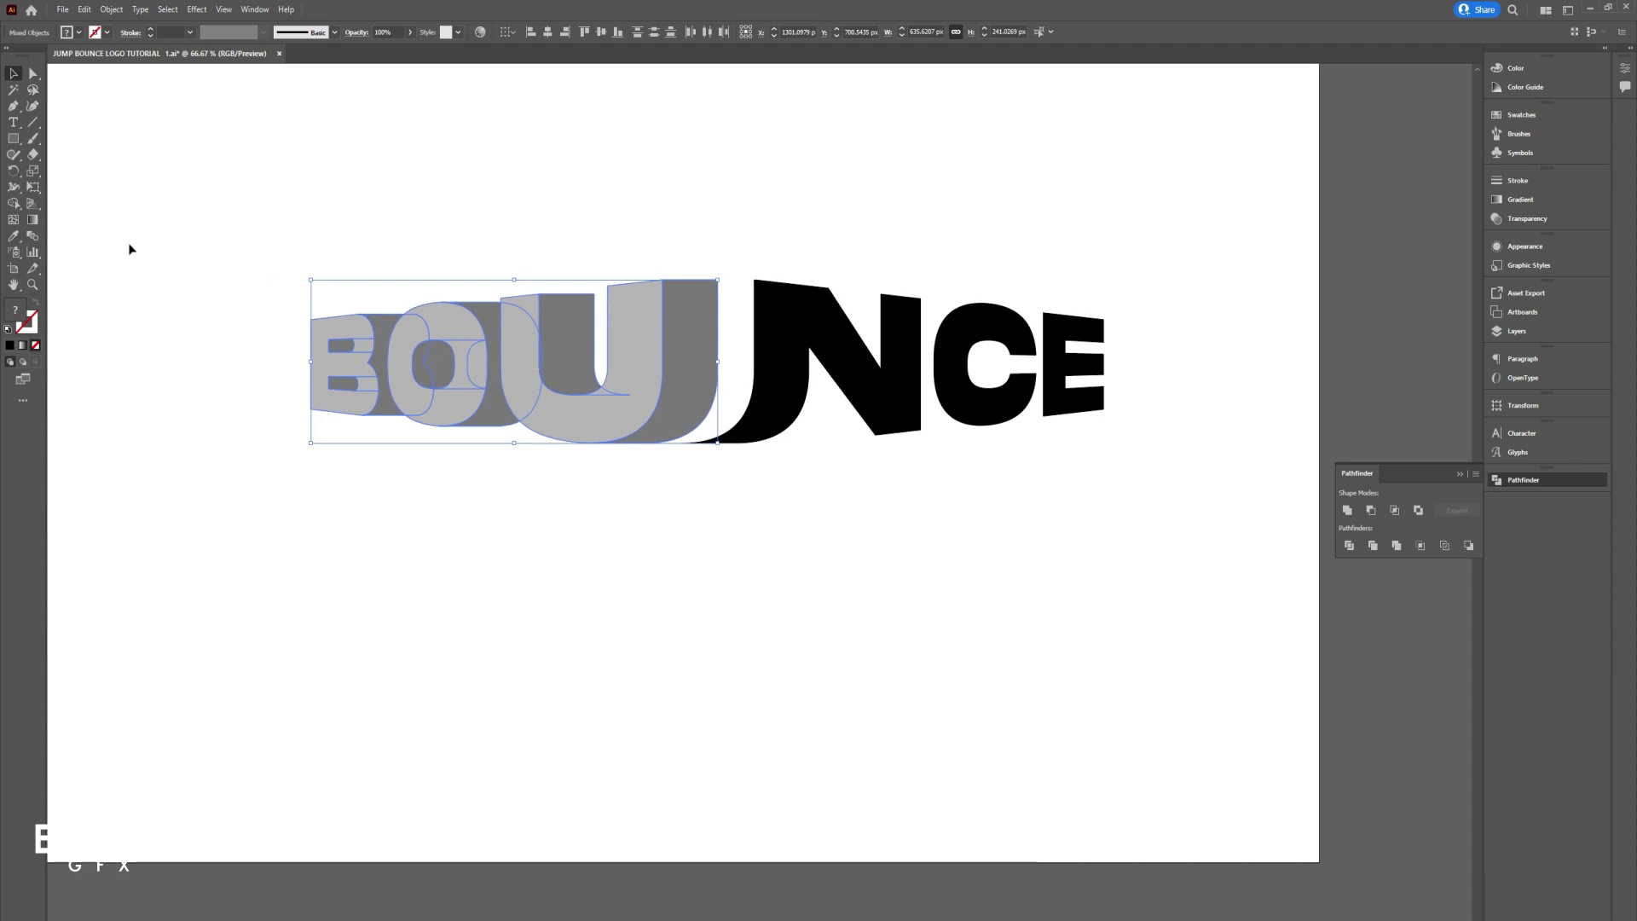
Step: Remove the B, O and U front faces with the Shape Builder
alt+scroll(646, 333, up, 1)
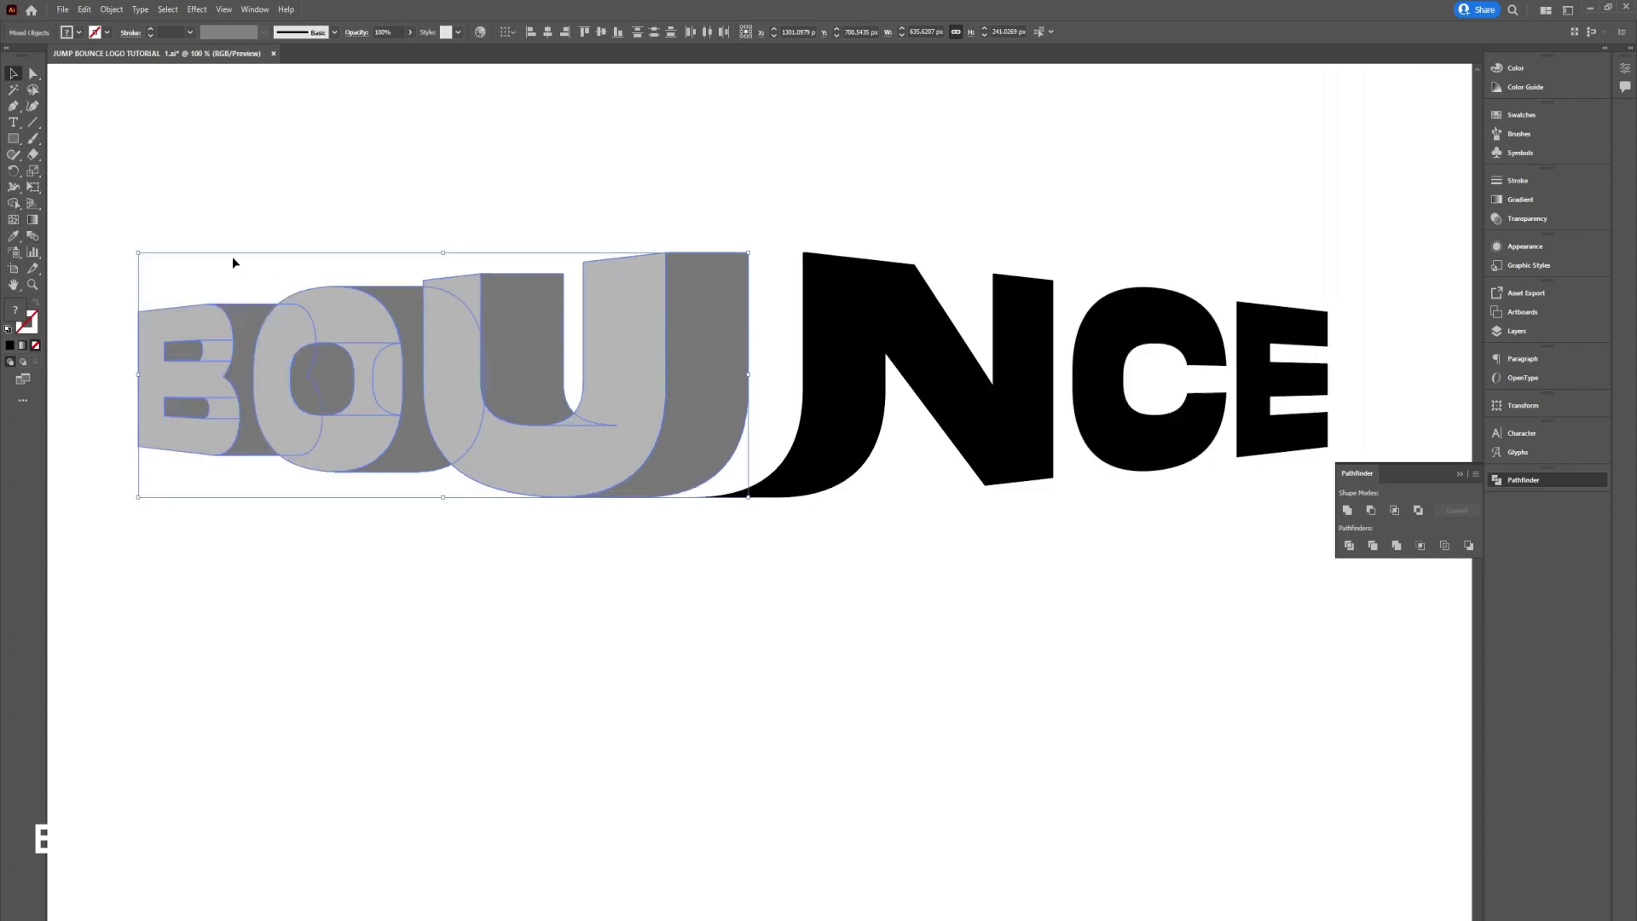
key(shift+m)
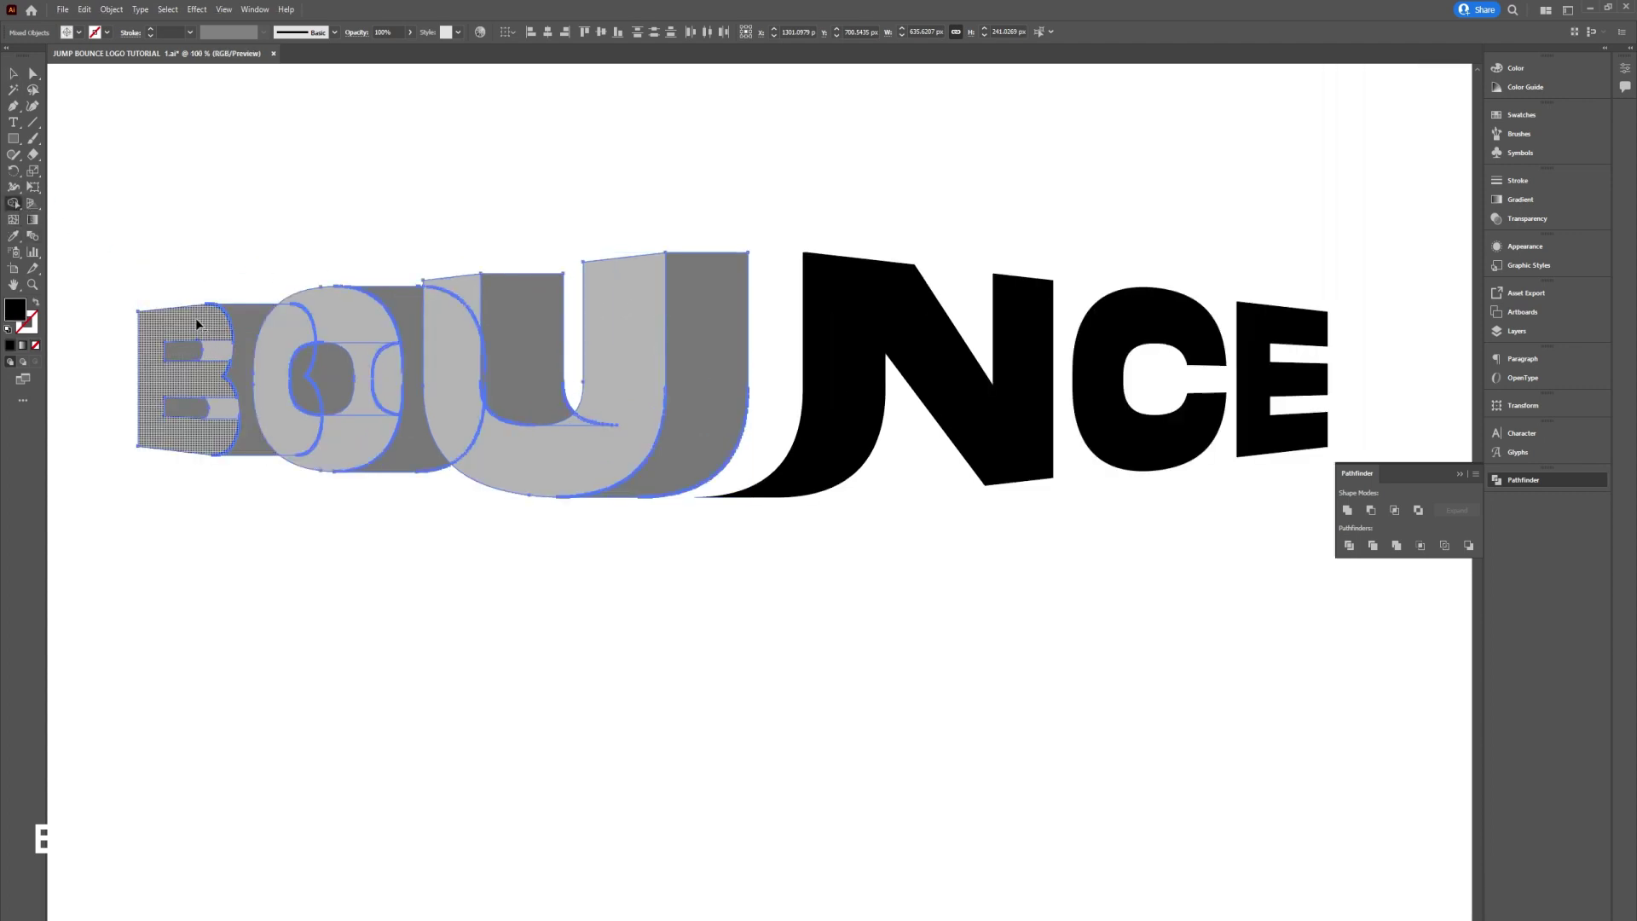
mouse_move(155, 279)
mouse_down()
mouse_move(219, 335)
mouse_move(227, 428)
mouse_up()
mouse_move(330, 449)
mouse_down()
mouse_move(280, 404)
mouse_move(275, 351)
mouse_move(294, 323)
mouse_move(348, 325)
mouse_move(378, 353)
mouse_move(365, 434)
mouse_up()
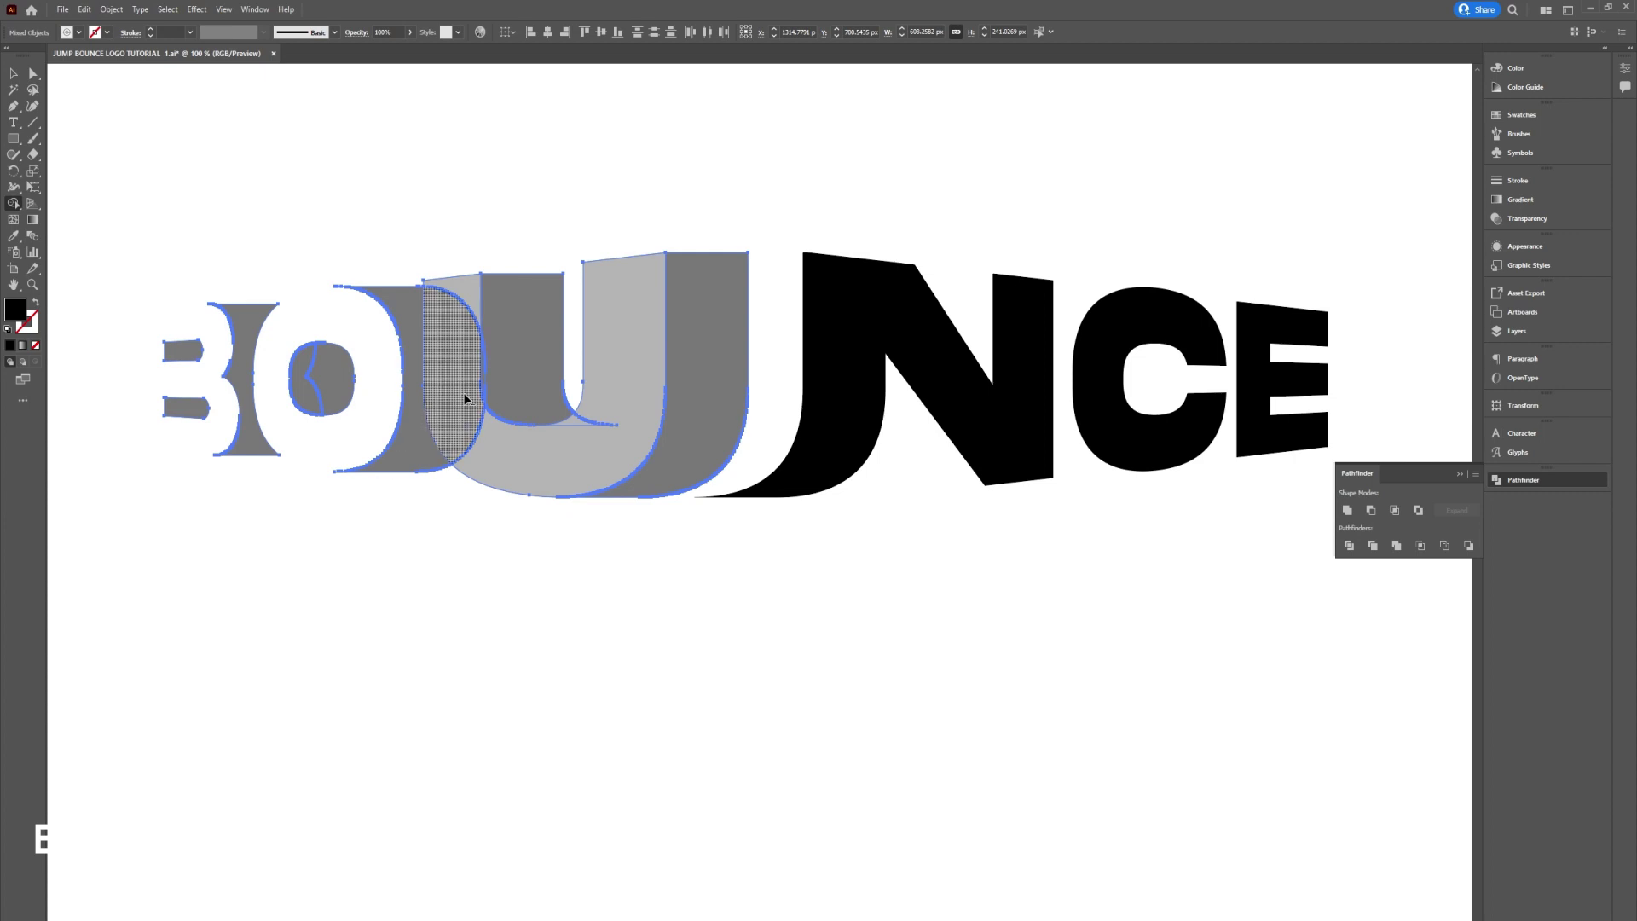
scroll(459, 389, up, 1)
mouse_move(442, 208)
mouse_down()
mouse_move(468, 440)
mouse_move(569, 512)
mouse_up()
drag(679, 387, 679, 375)
Step: Unite the grey B, O, U and J shadow shapes into one group with Pathfinder
key(ctrl+0)
key(v)
click(649, 541)
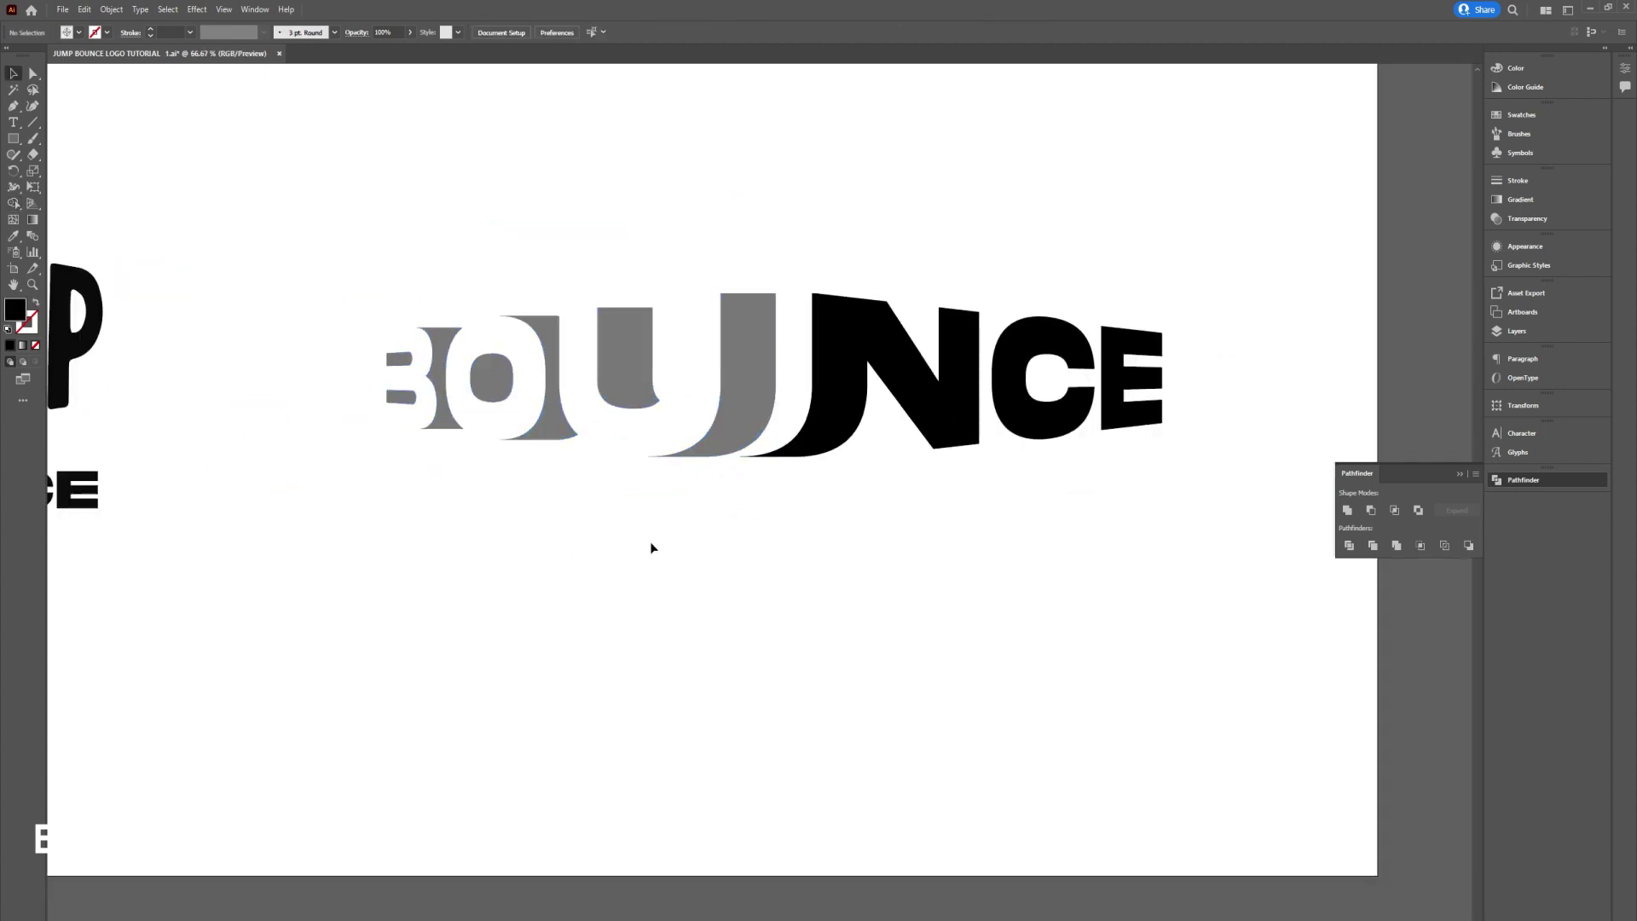
drag(344, 242, 757, 432)
scroll(742, 422, up, 1)
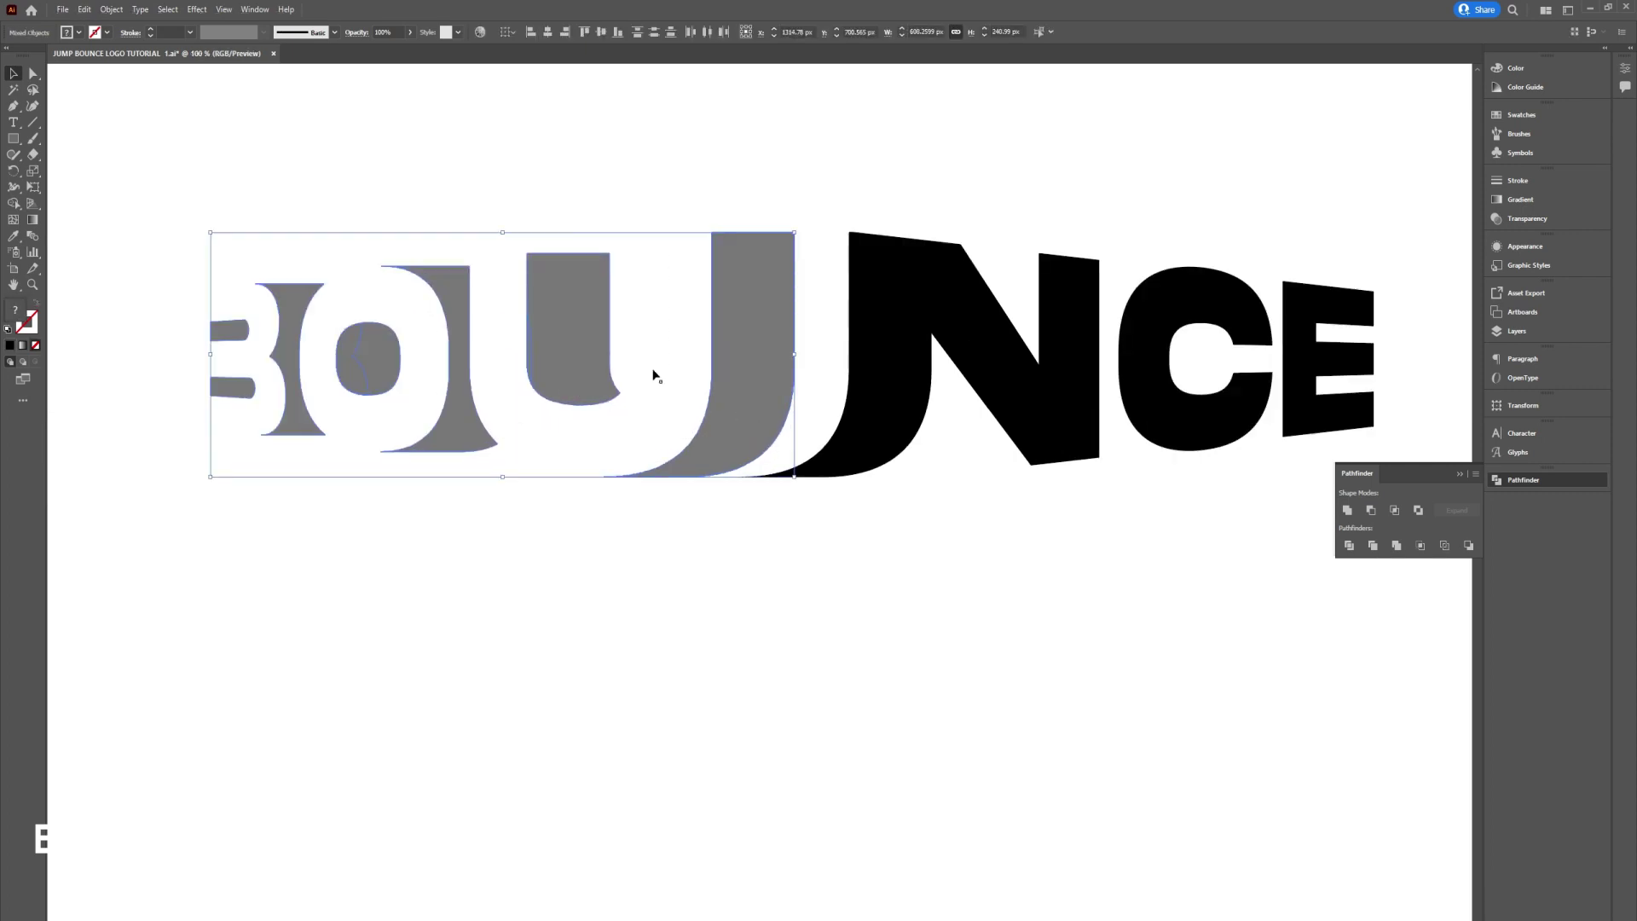
click(1347, 510)
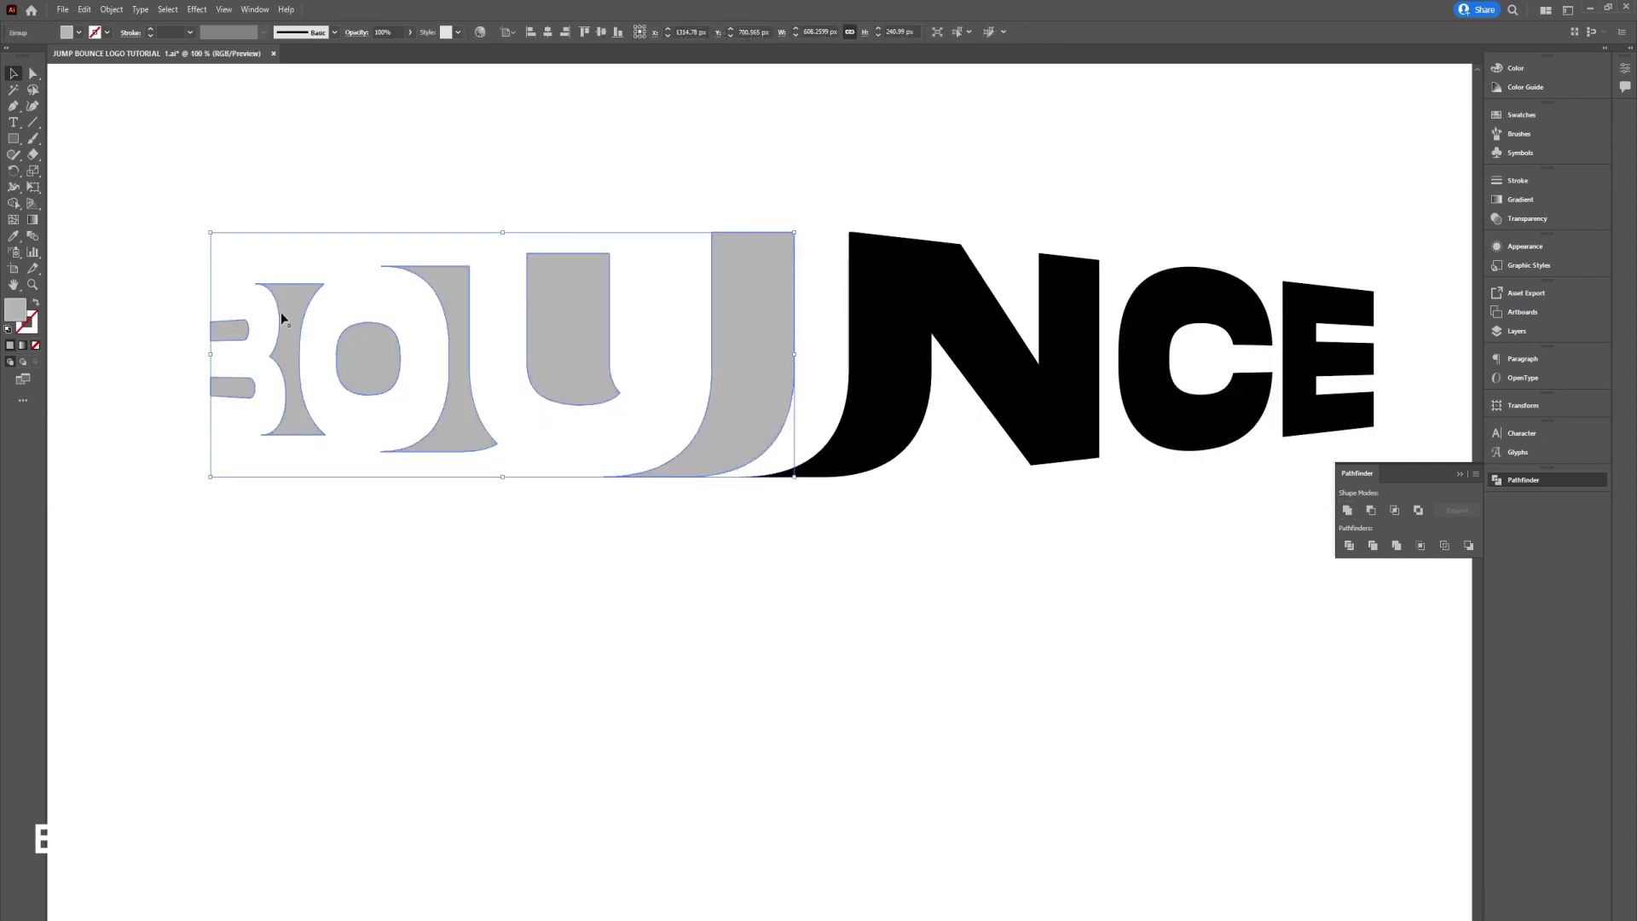
click(87, 35)
key(Escape)
key(ctrl+minus)
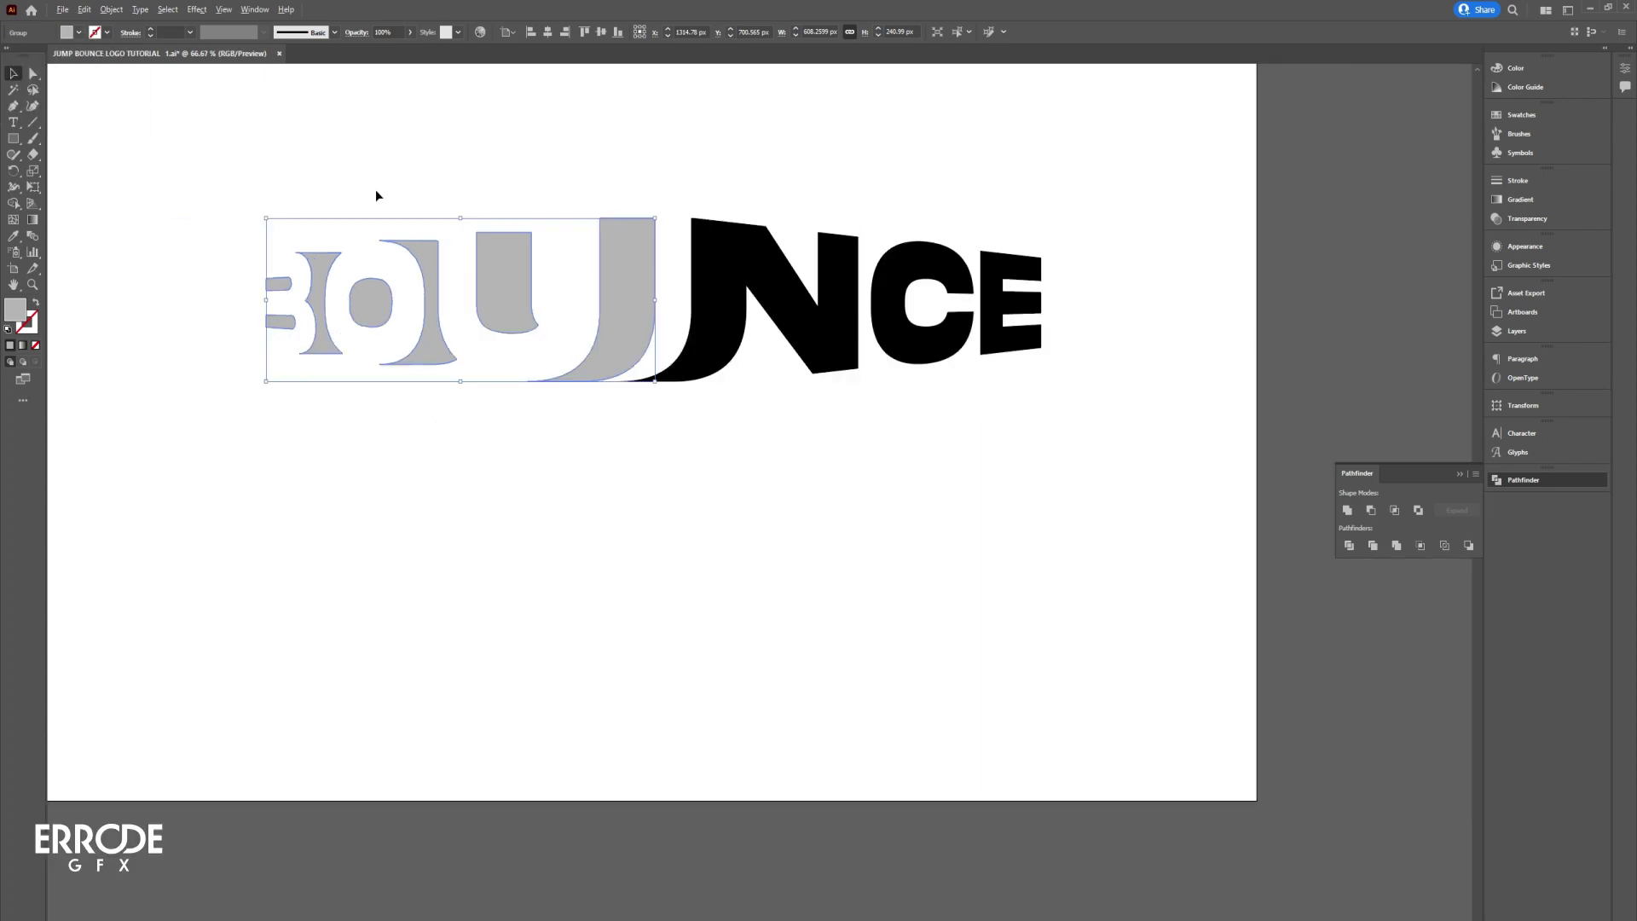
scroll(541, 253, right, 2)
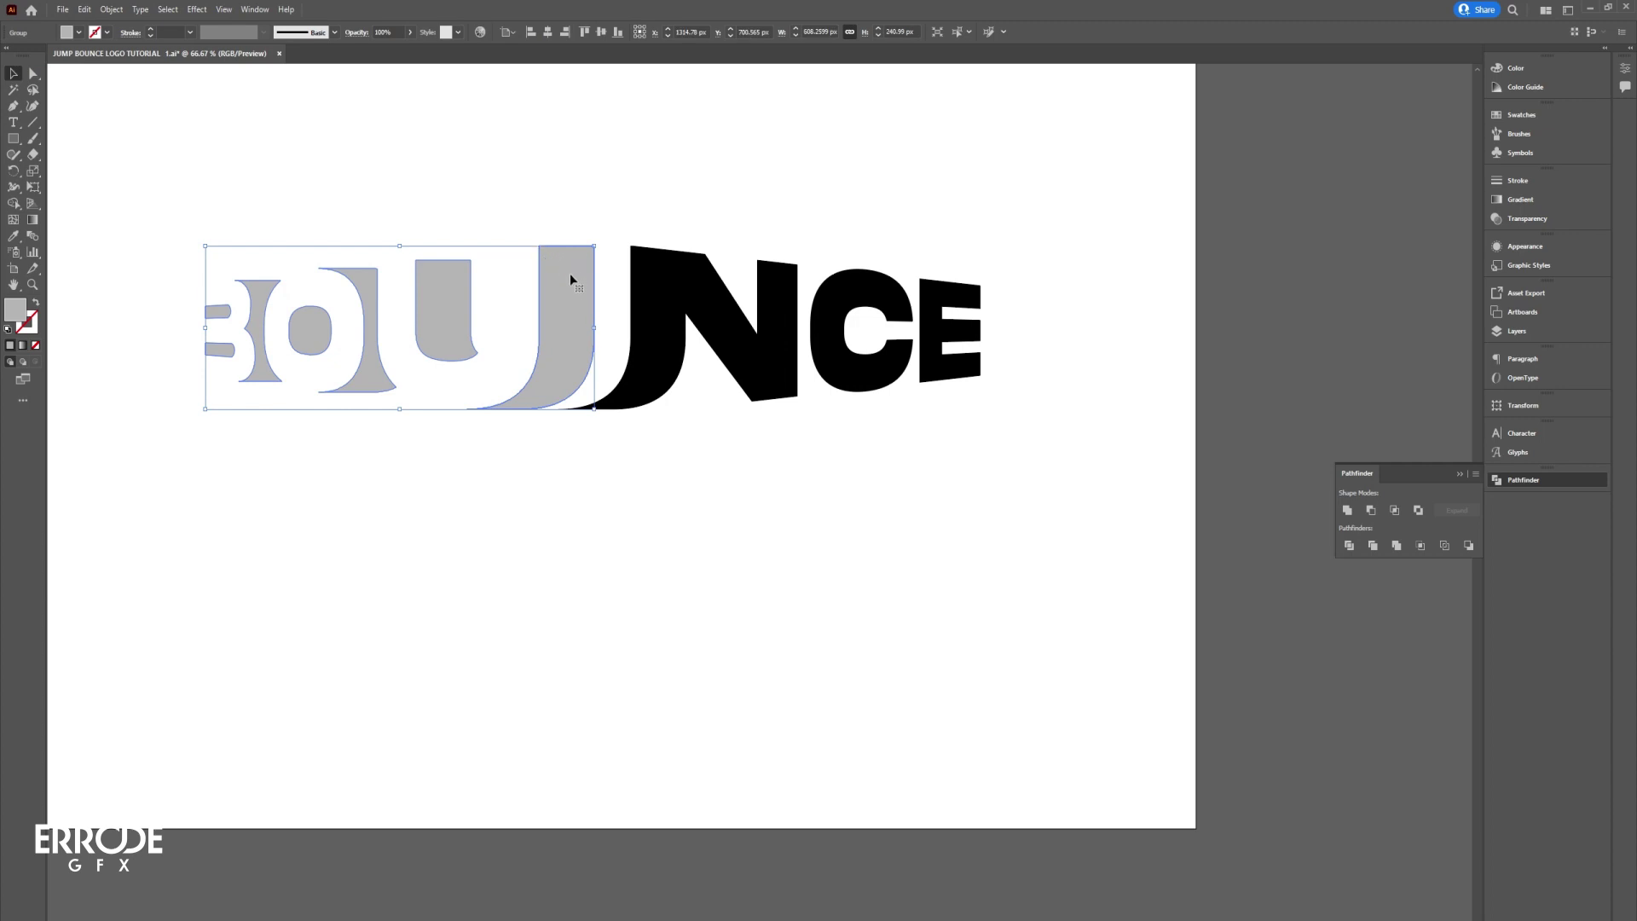
Step: In Outline view, move the merged grey group right so the U's tail meets the N
key(ctrl+y)
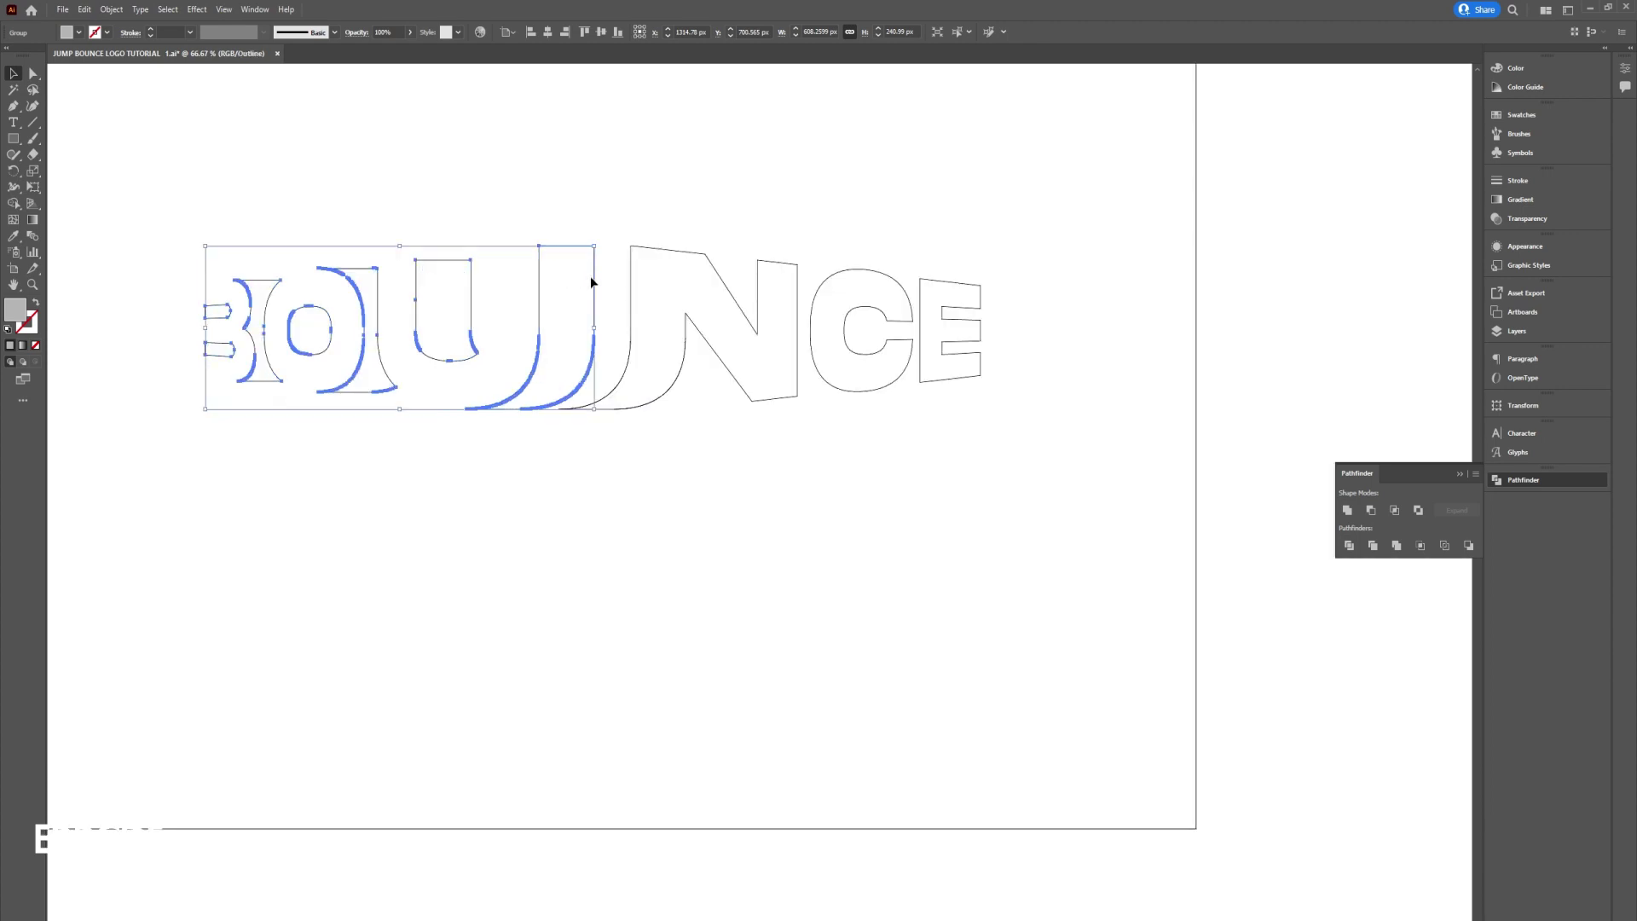
drag(594, 279, 680, 305)
key(ctrl+plus)
key(ctrl+plus)
key(ctrl+plus)
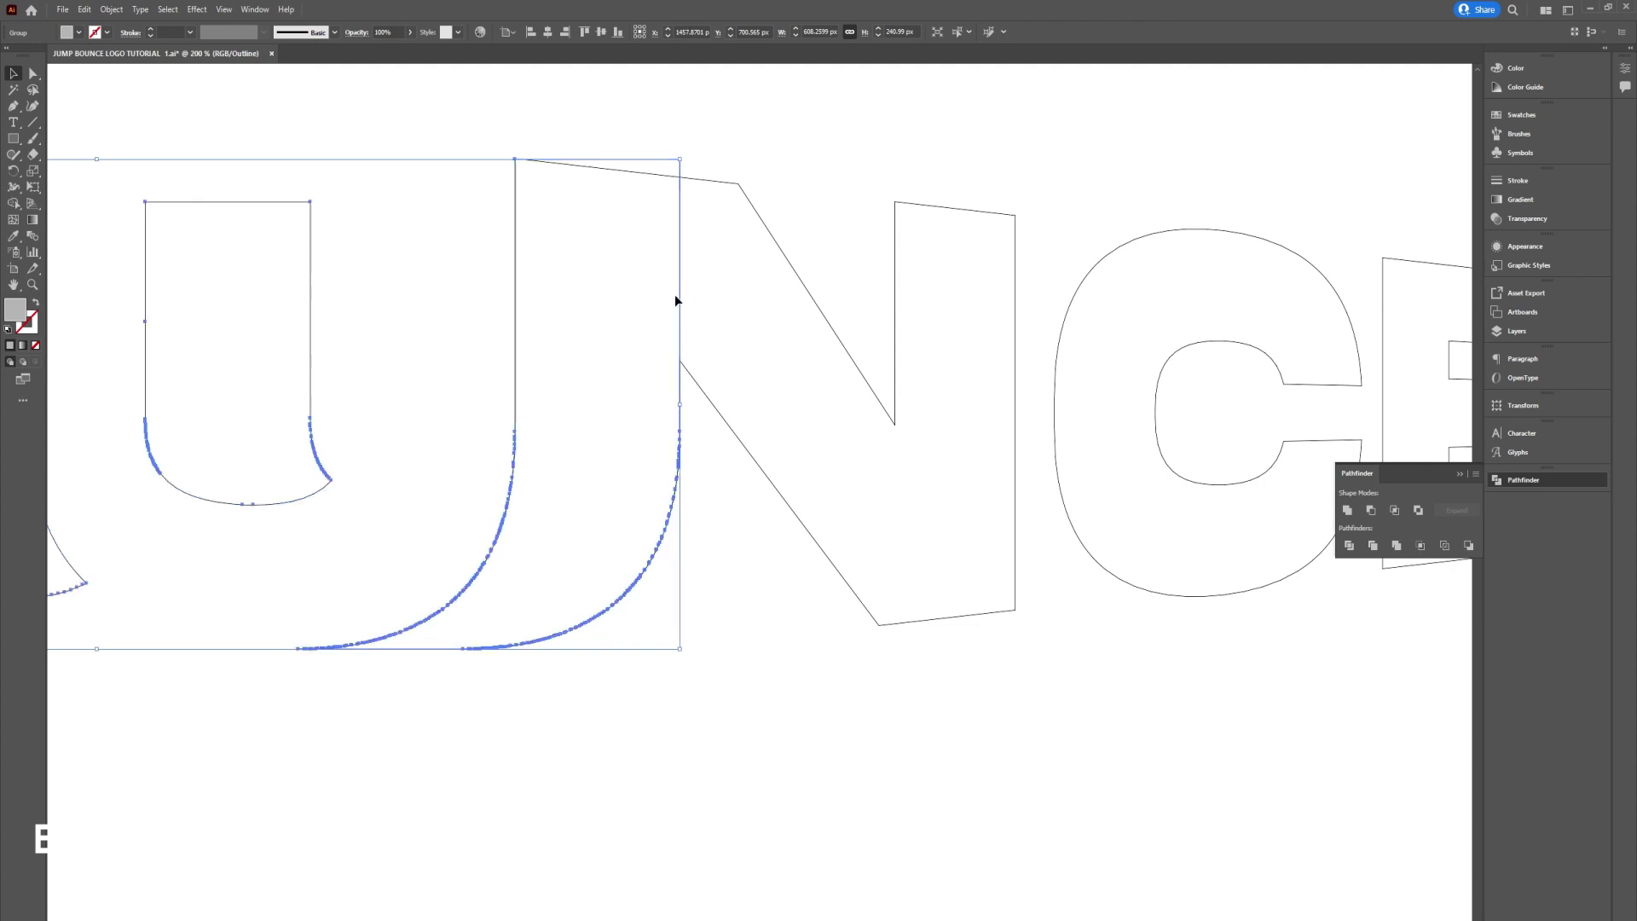
scroll(675, 300, down, 4)
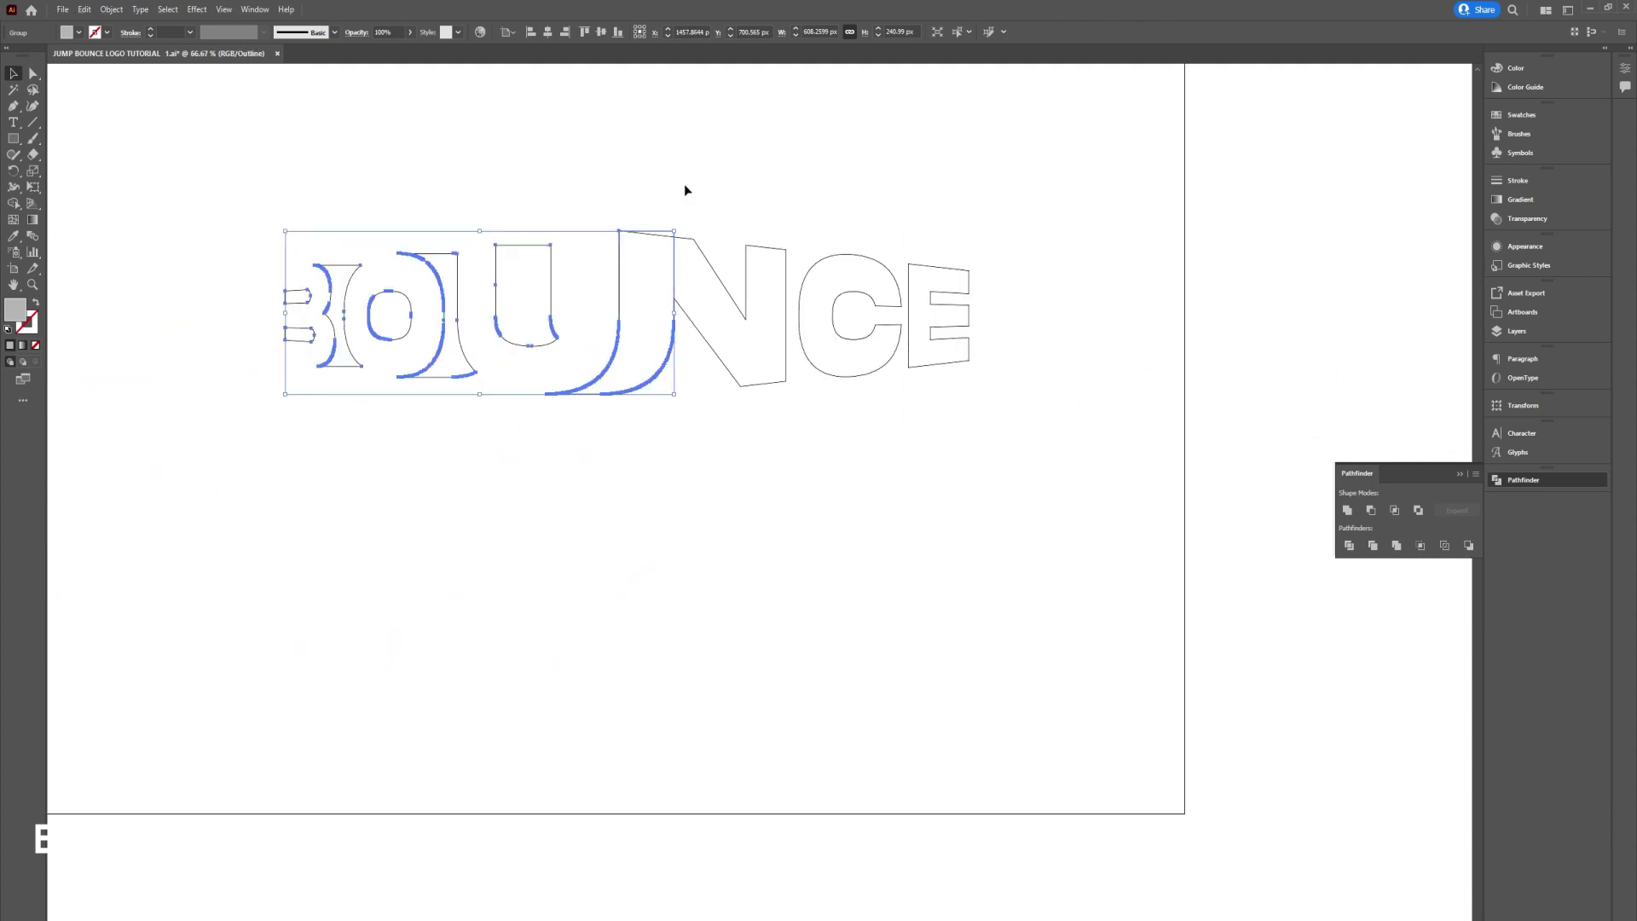
Step: Inspect the J path inside the group in isolation mode, then return to Preview
click(786, 211)
scroll(783, 230, up, 1)
double_click(786, 290)
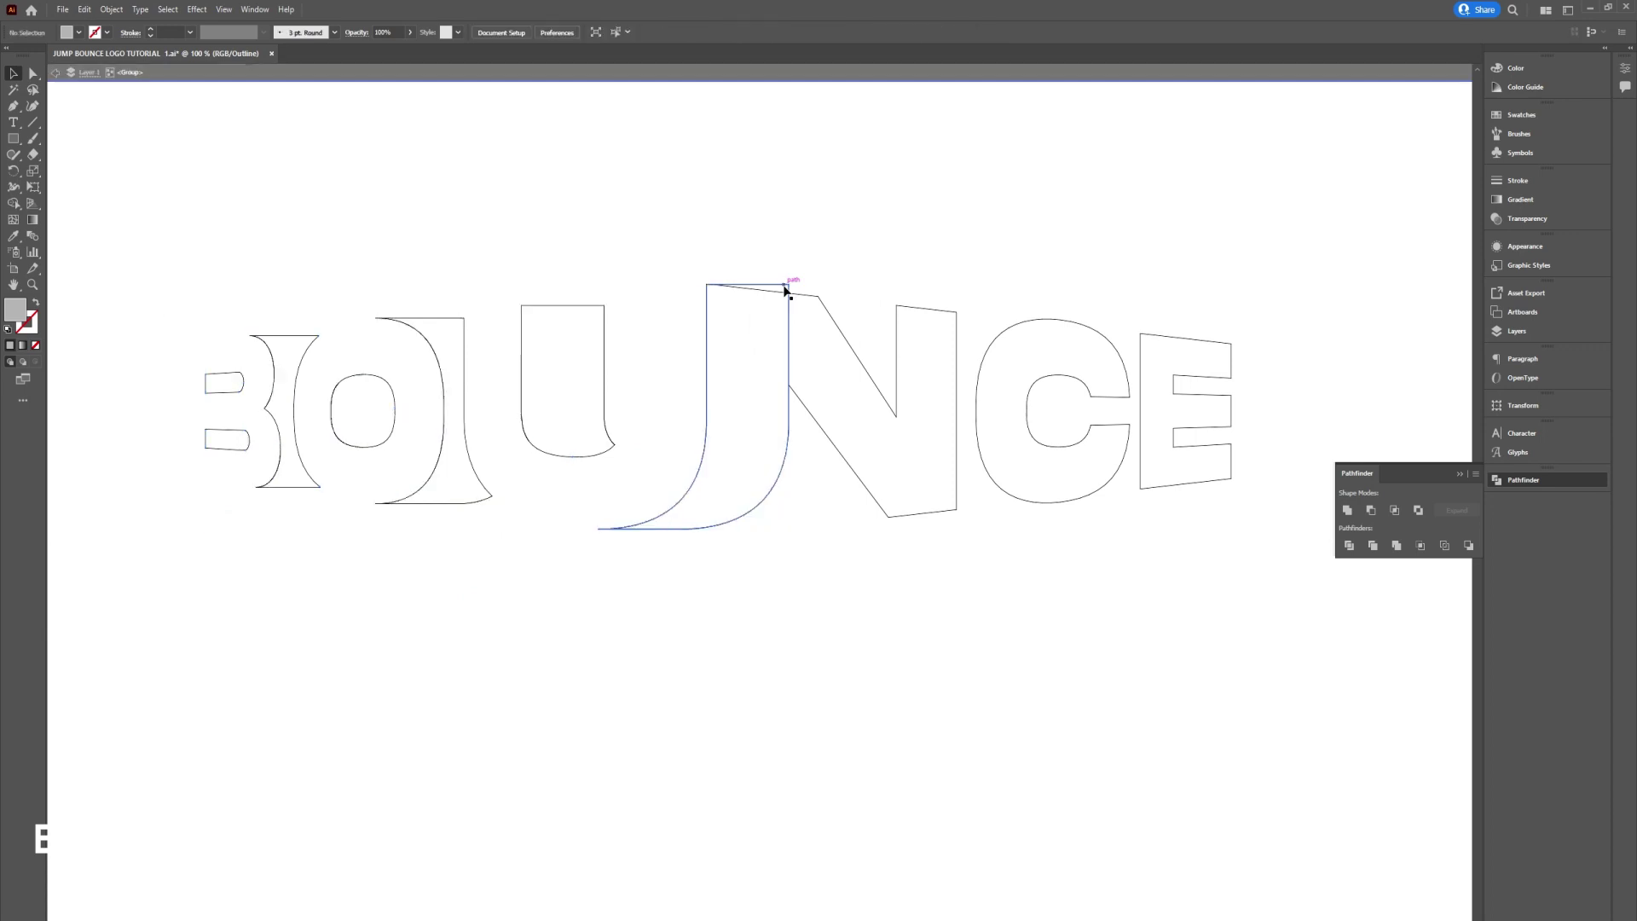
double_click(783, 290)
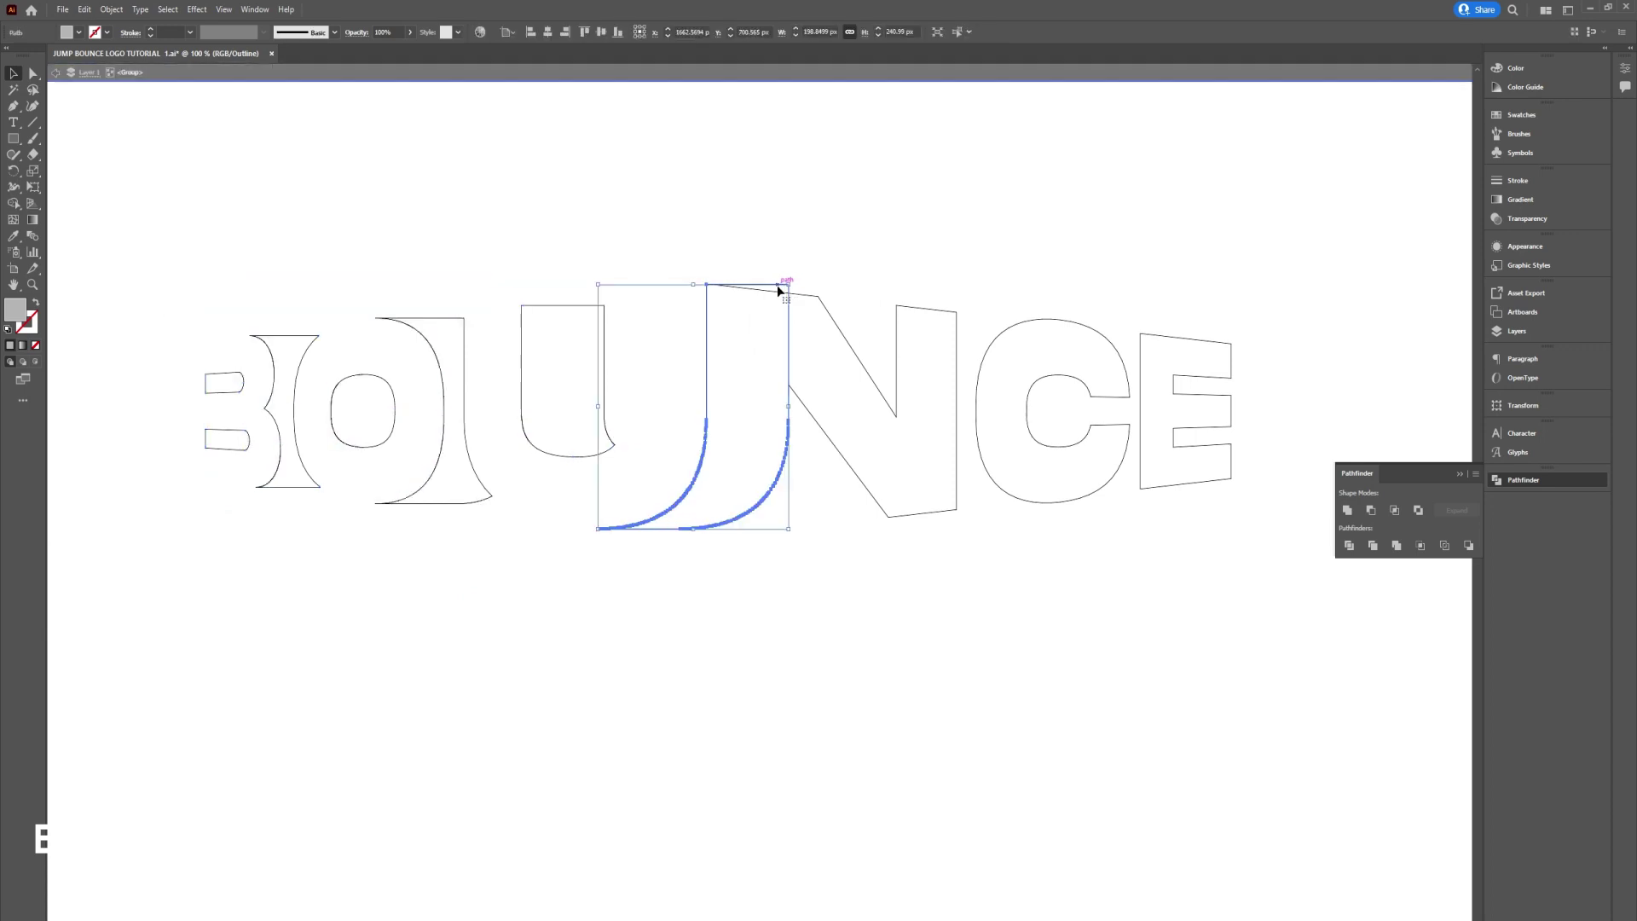
click(776, 285)
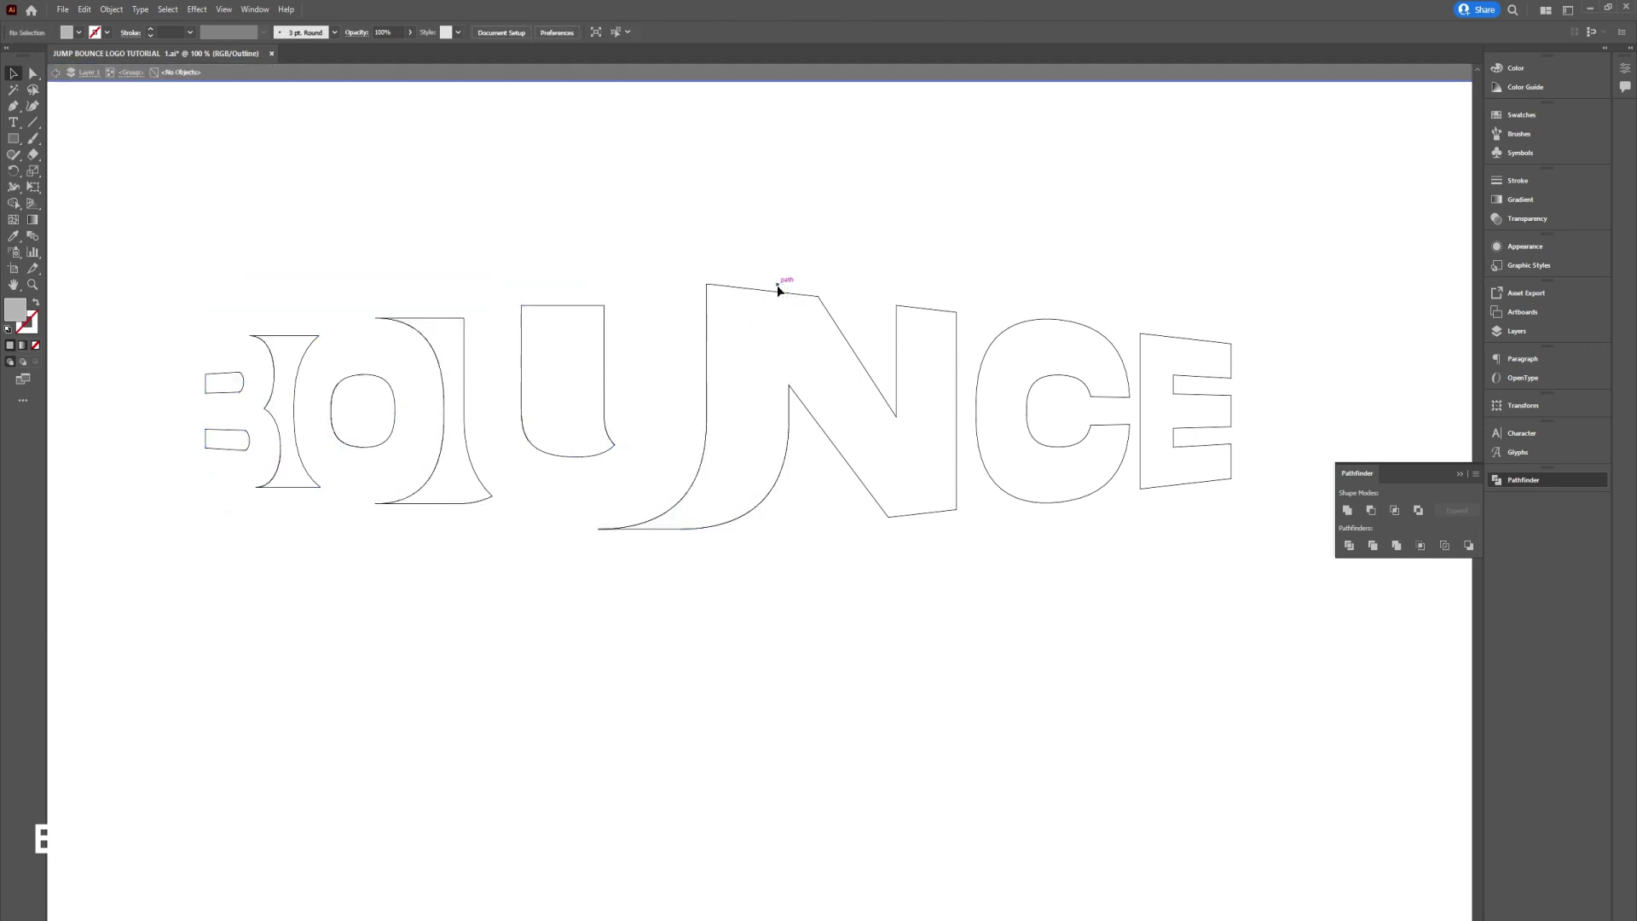
double_click(756, 248)
key(ctrl+y)
key(ctrl+minus)
key(ctrl+minus)
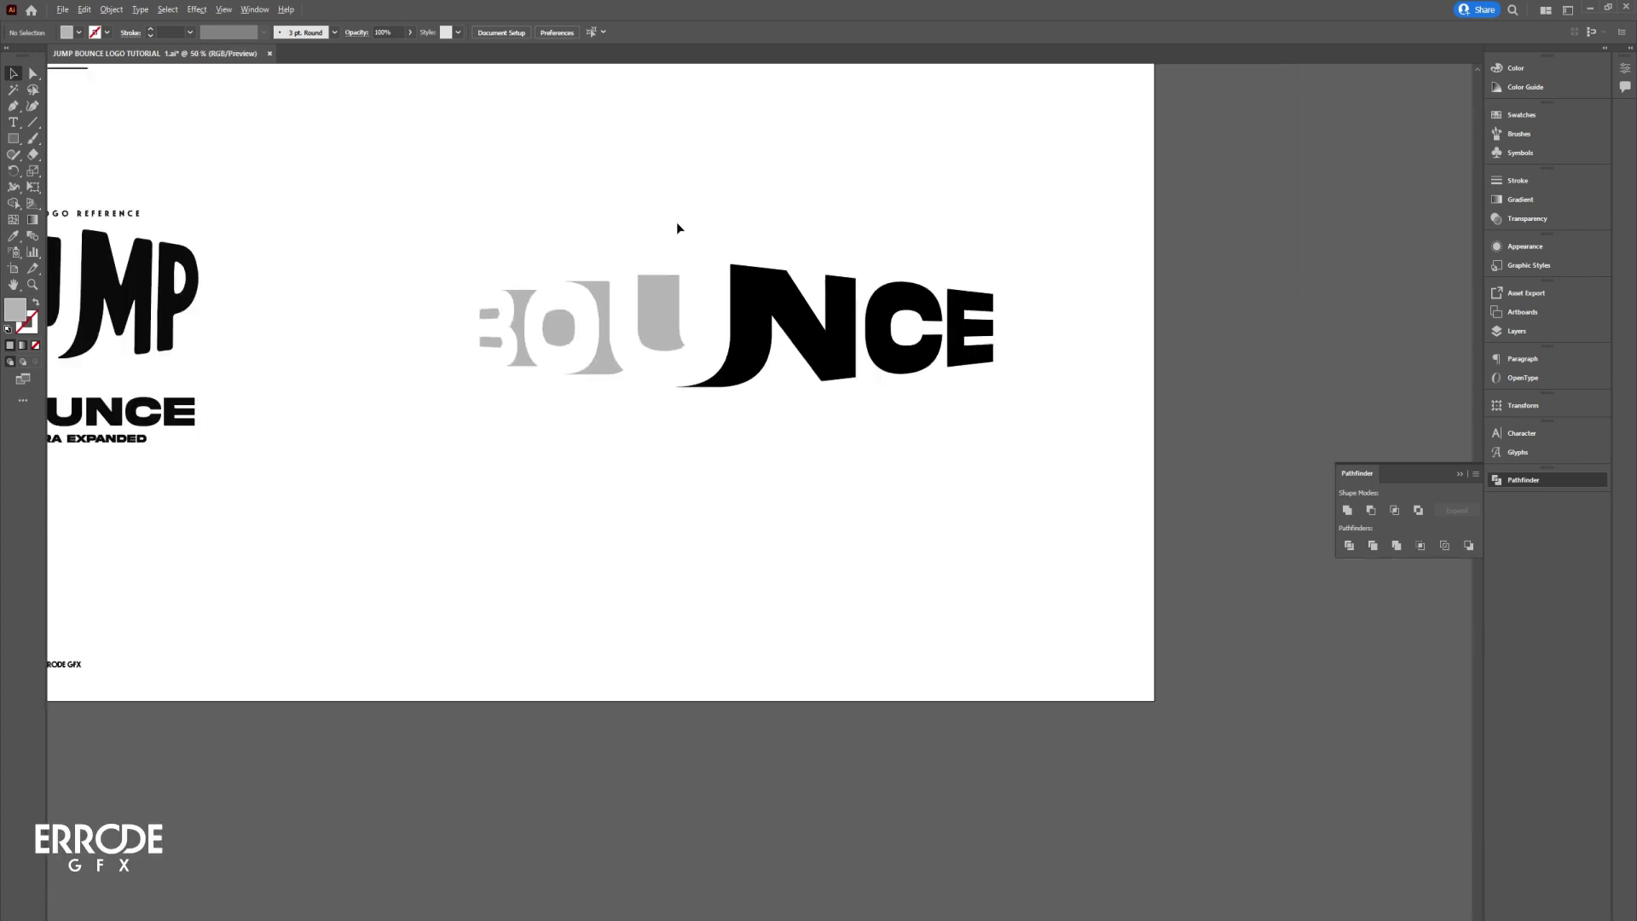
Step: Fill all BOUNCE letters with default black, shift them slightly left and scale up
drag(420, 229, 1052, 412)
click(13, 236)
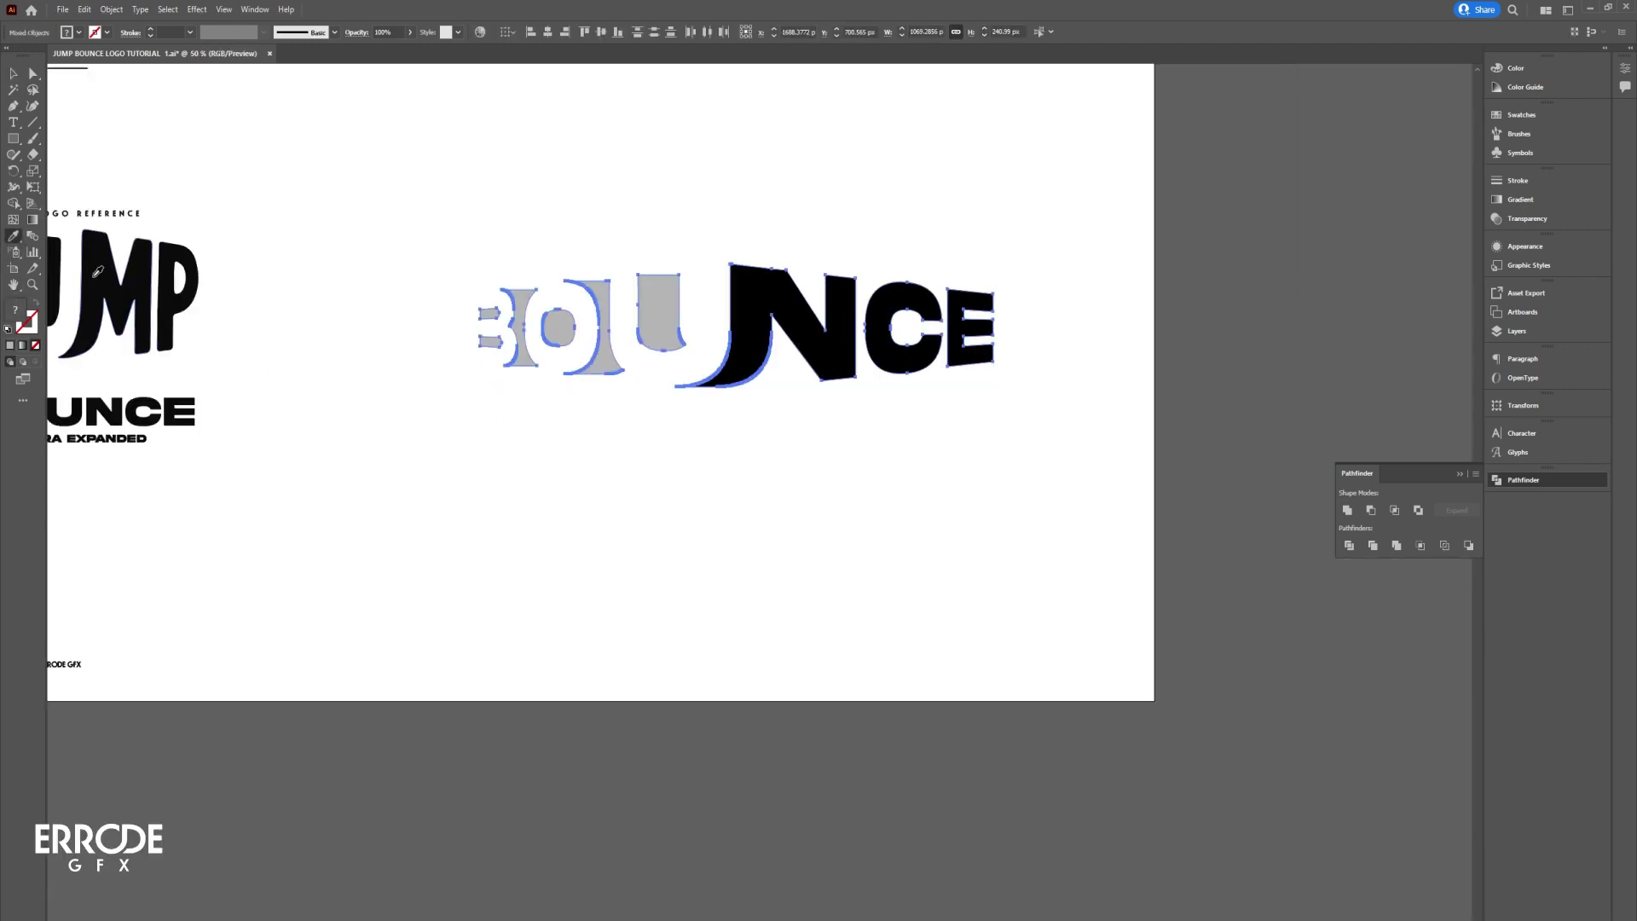
click(98, 271)
click(1079, 412)
drag(797, 337, 780, 331)
drag(970, 325, 1006, 328)
click(984, 444)
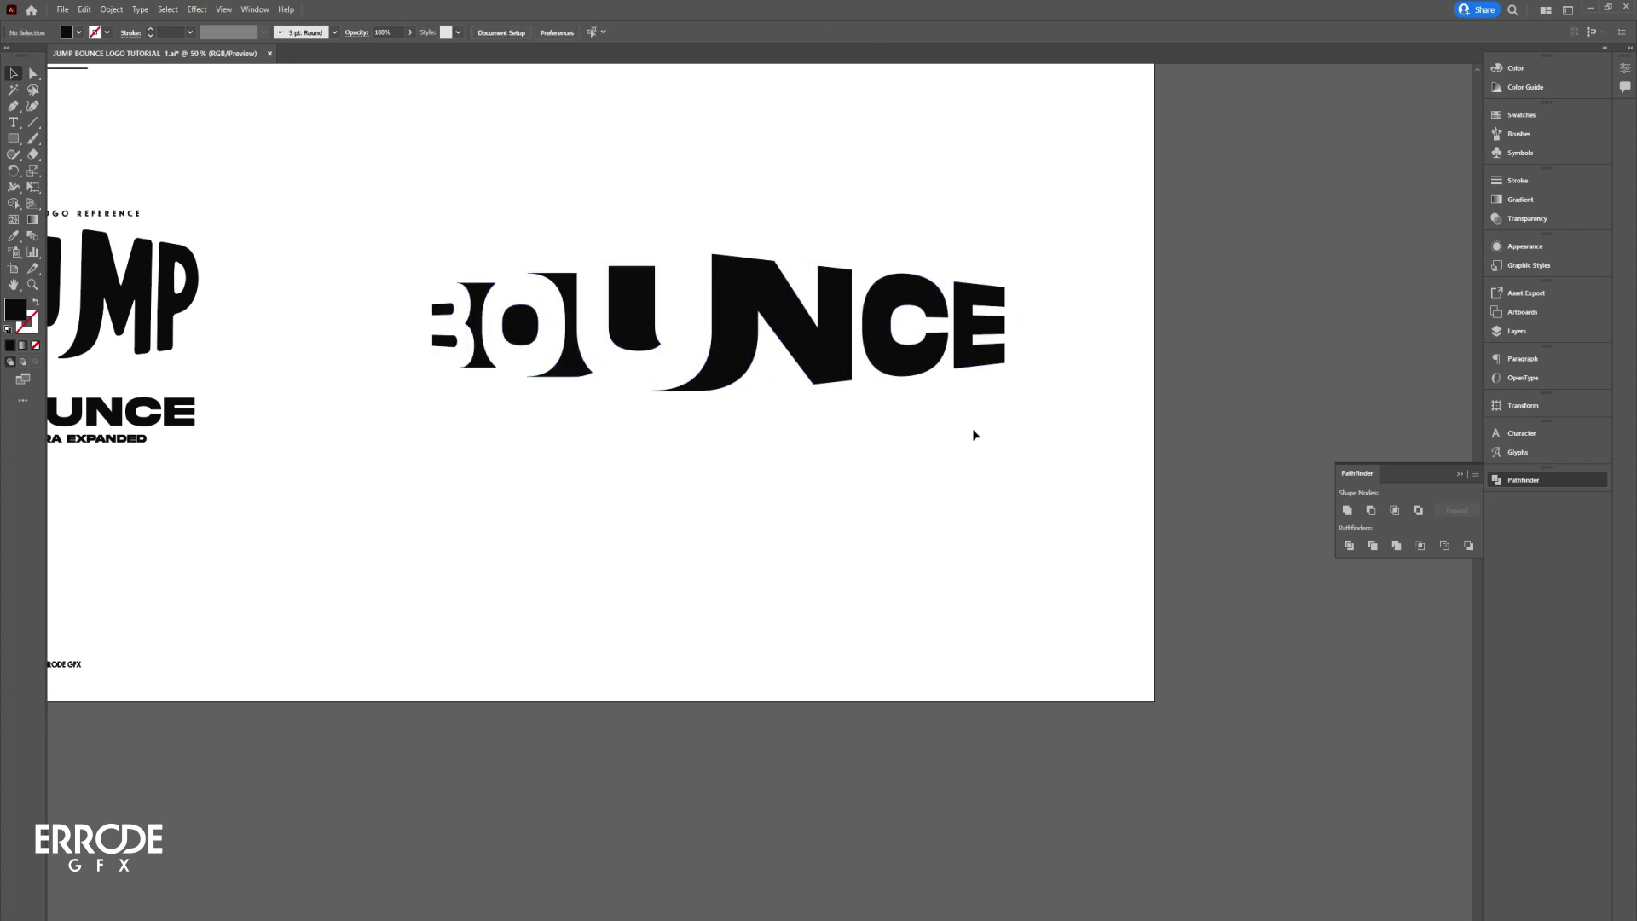
Step: Try a red fill on the BOUNCE group, then revert it to black
drag(1030, 404, 924, 448)
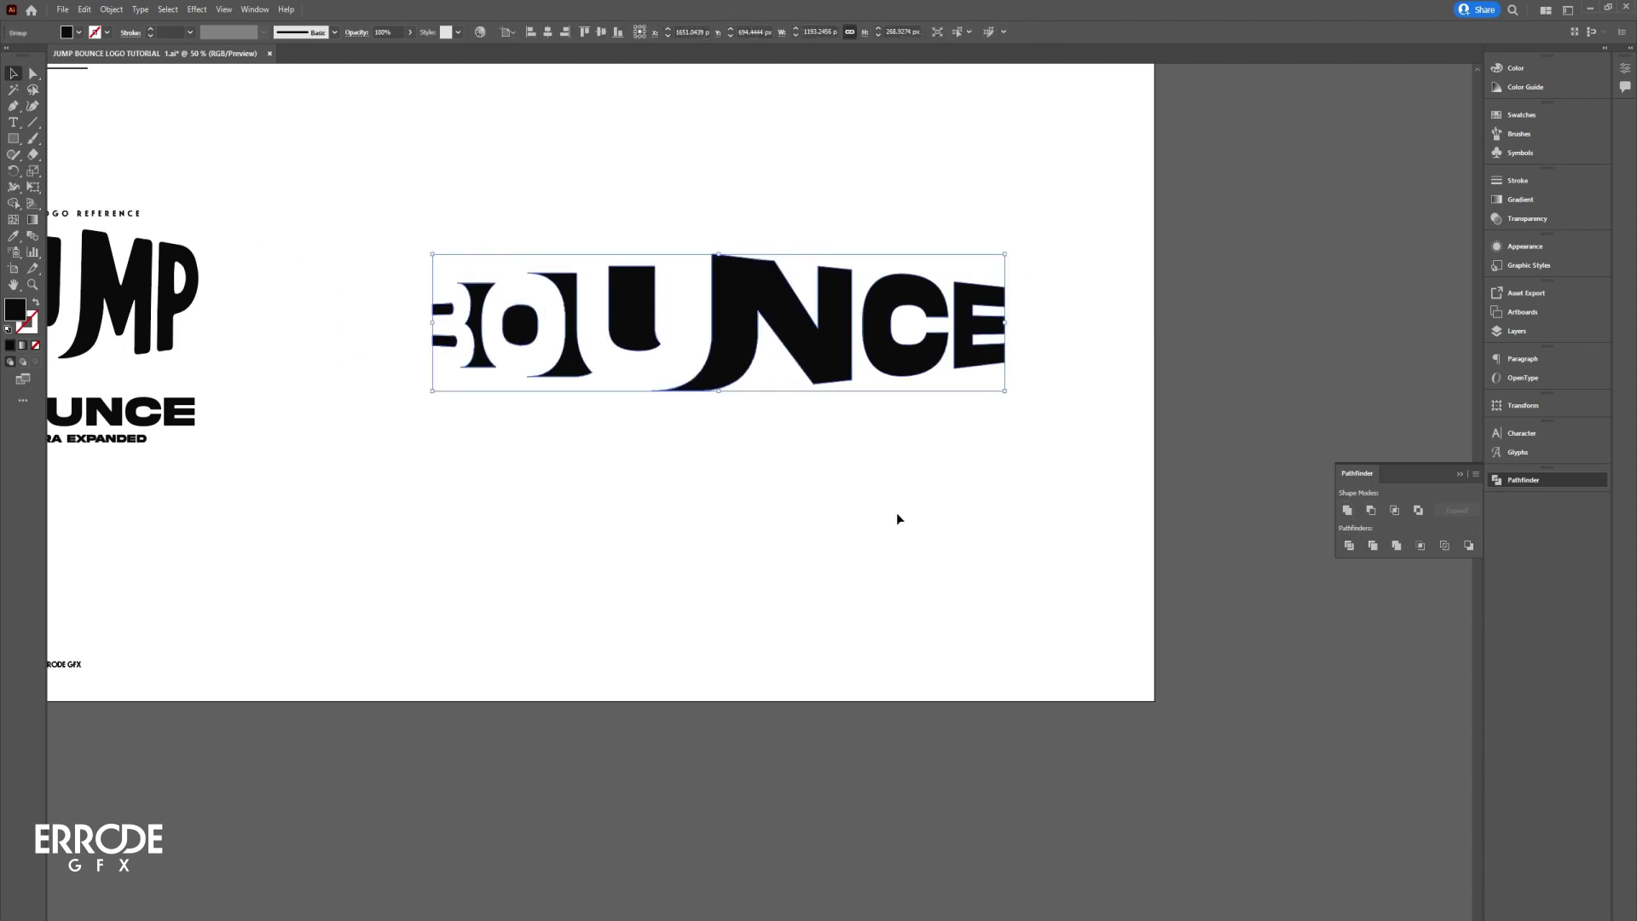
click(80, 34)
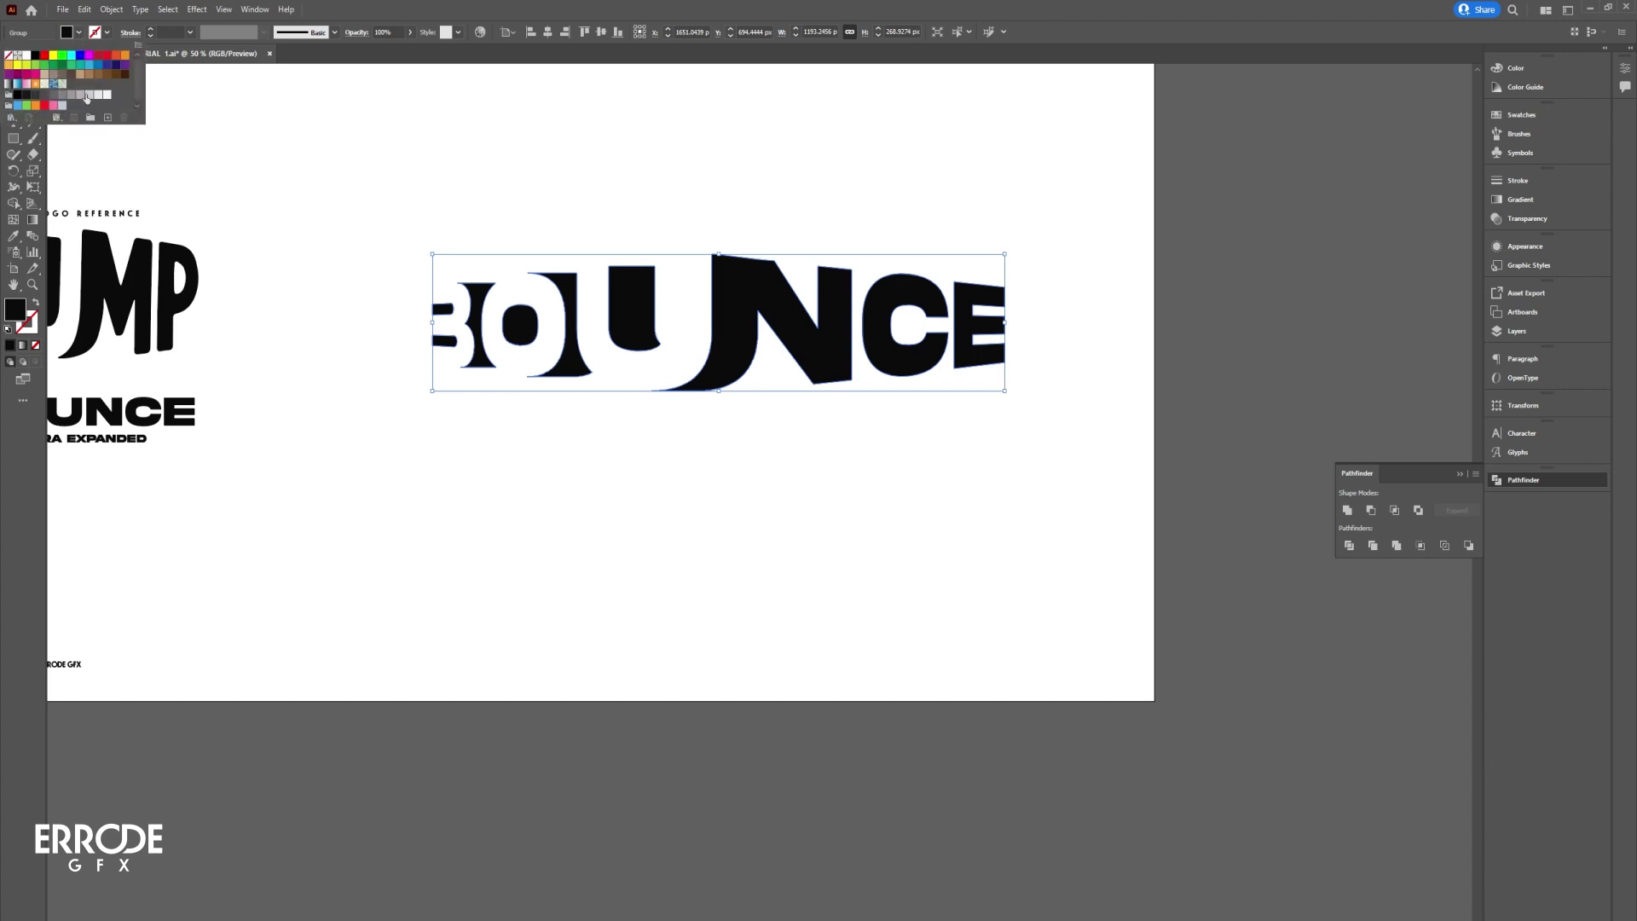
click(98, 55)
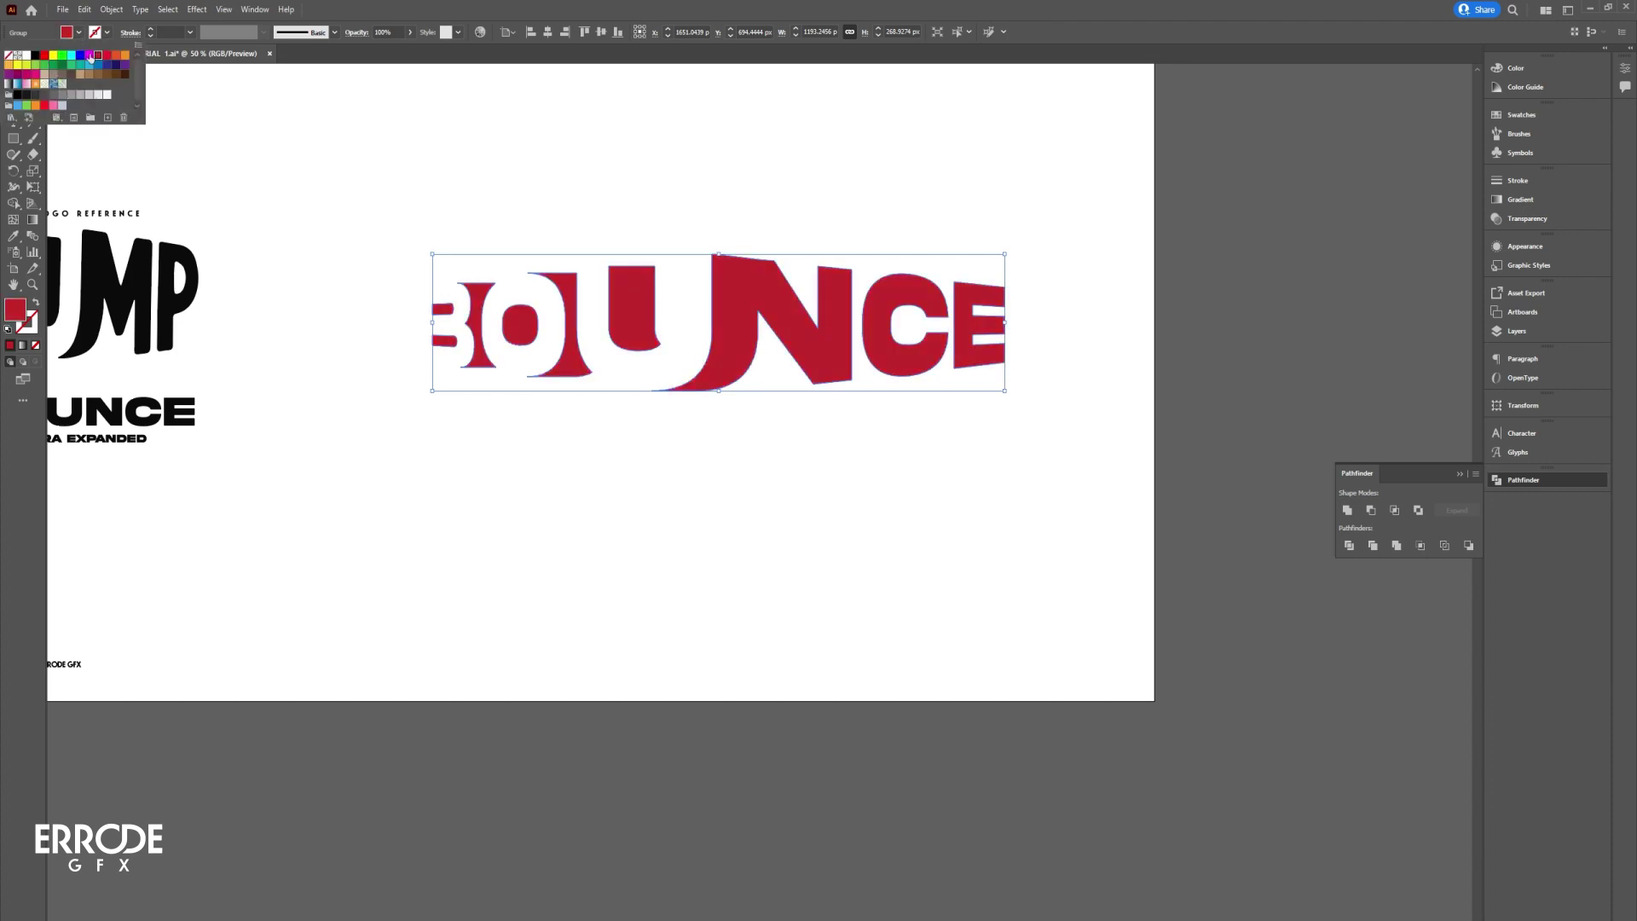
click(35, 54)
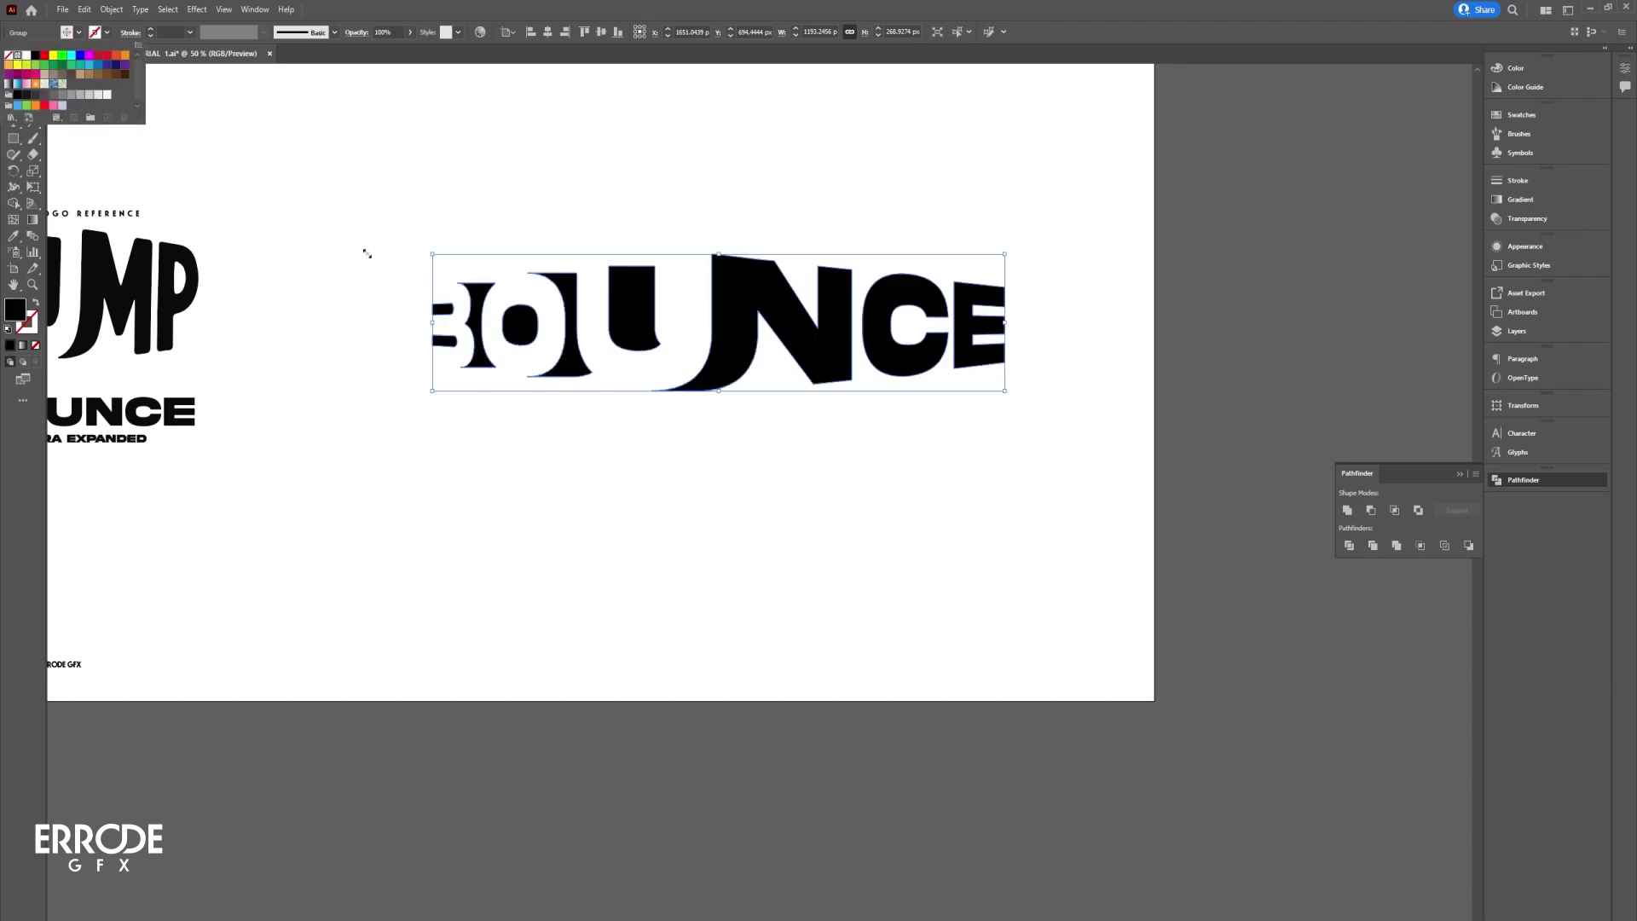
click(371, 262)
key(ctrl+minus)
drag(795, 369, 904, 443)
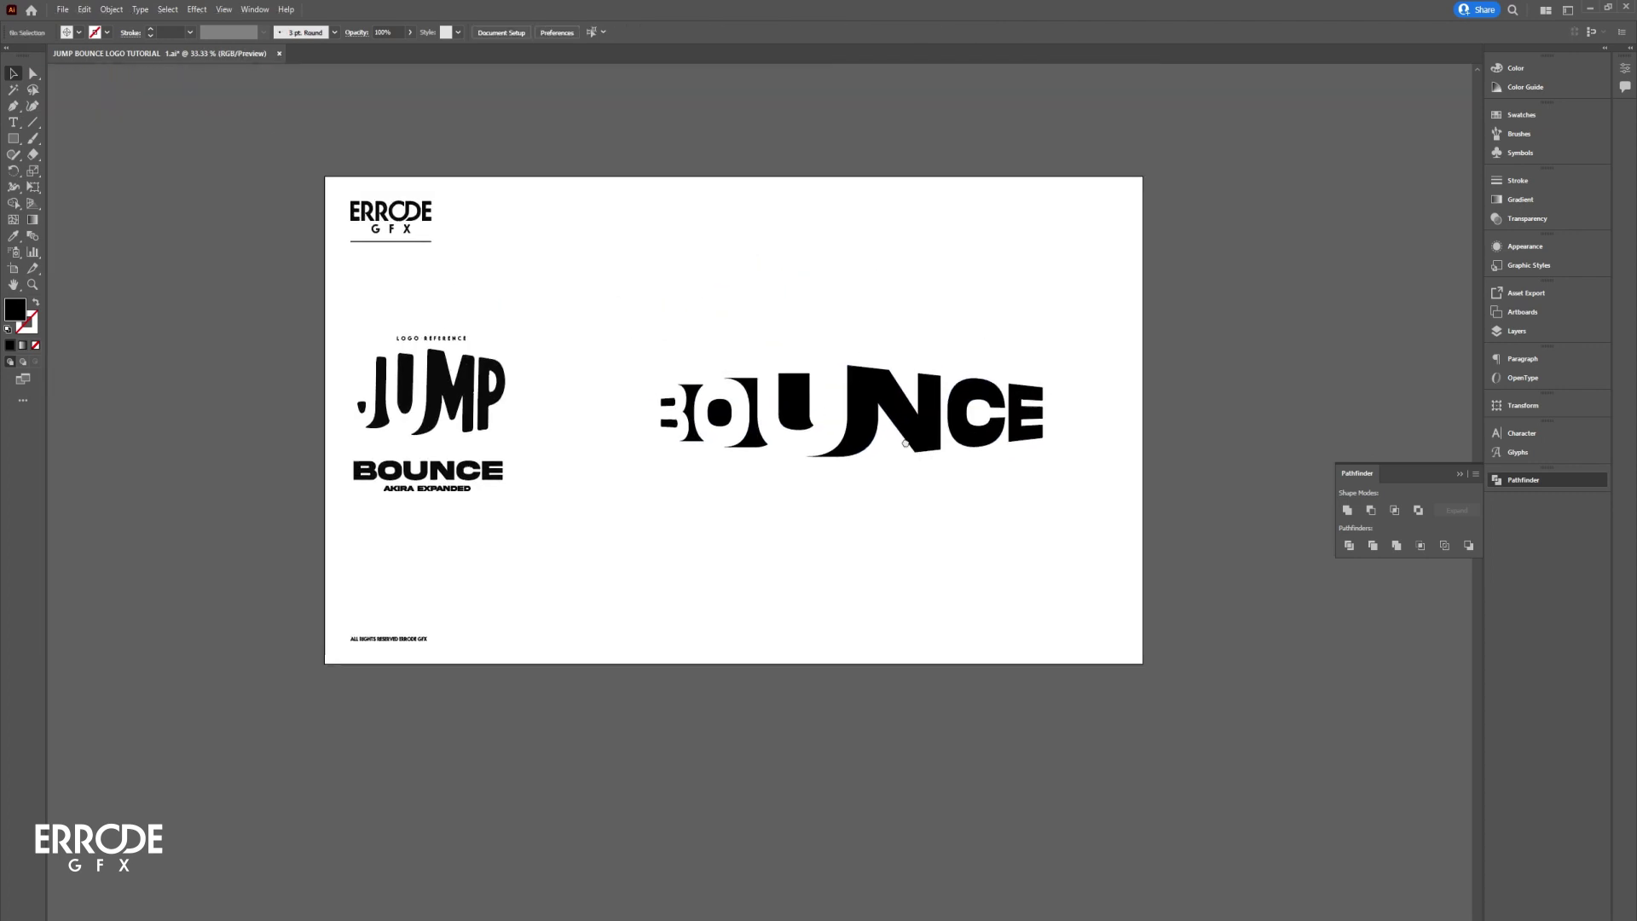